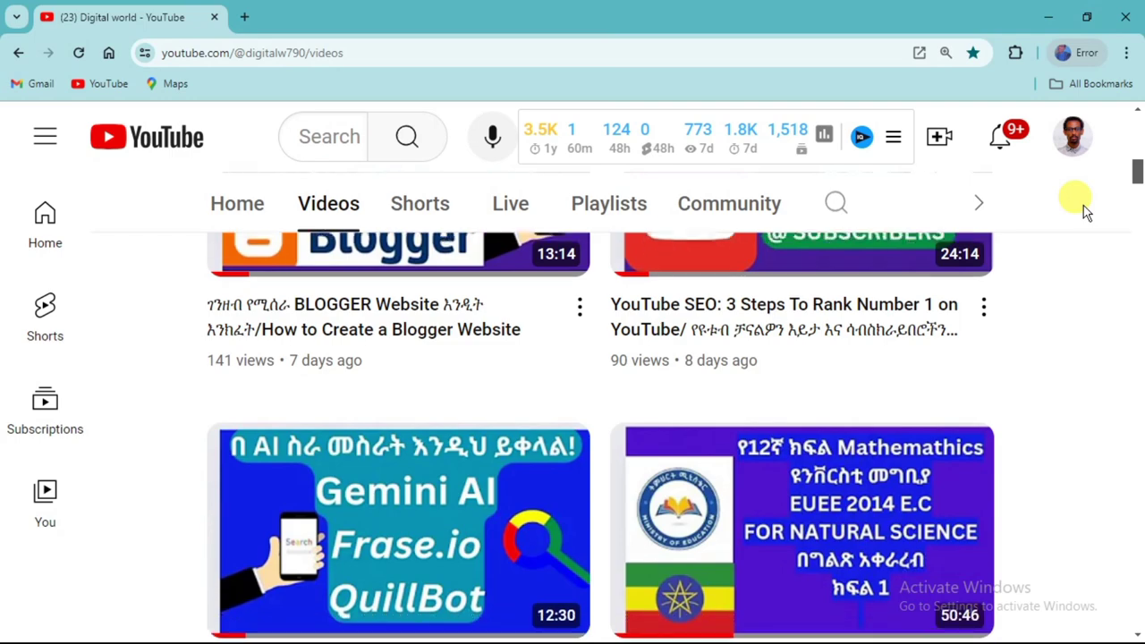
Step: Look through the uploaded videos on the Digital world channel's video list
scroll(1085, 212, down, 6)
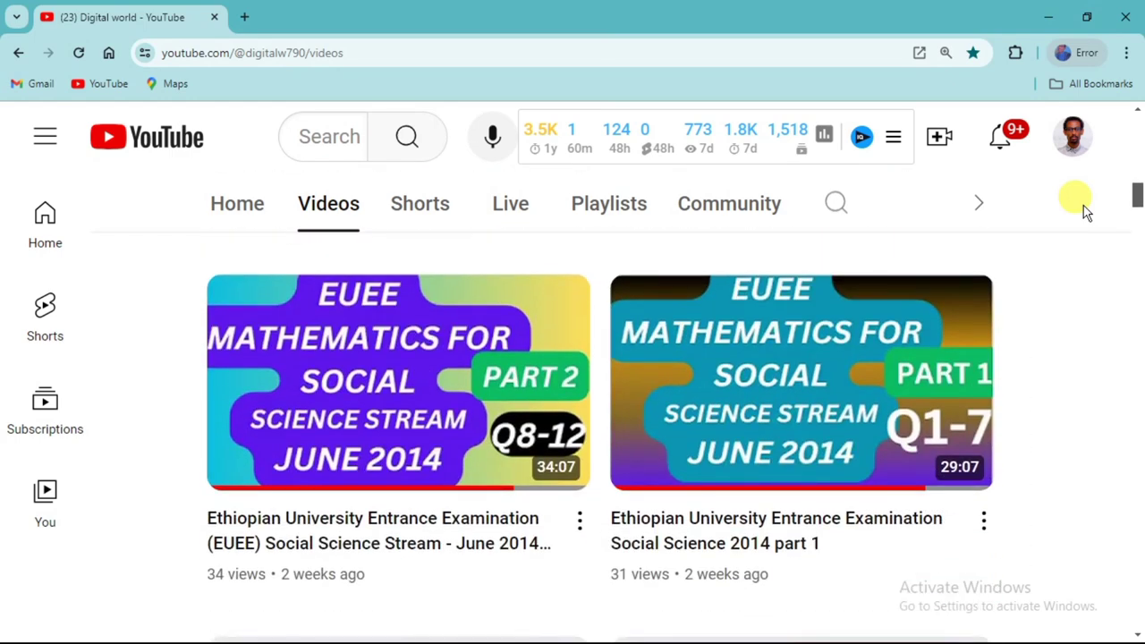
scroll(1085, 212, up, 10)
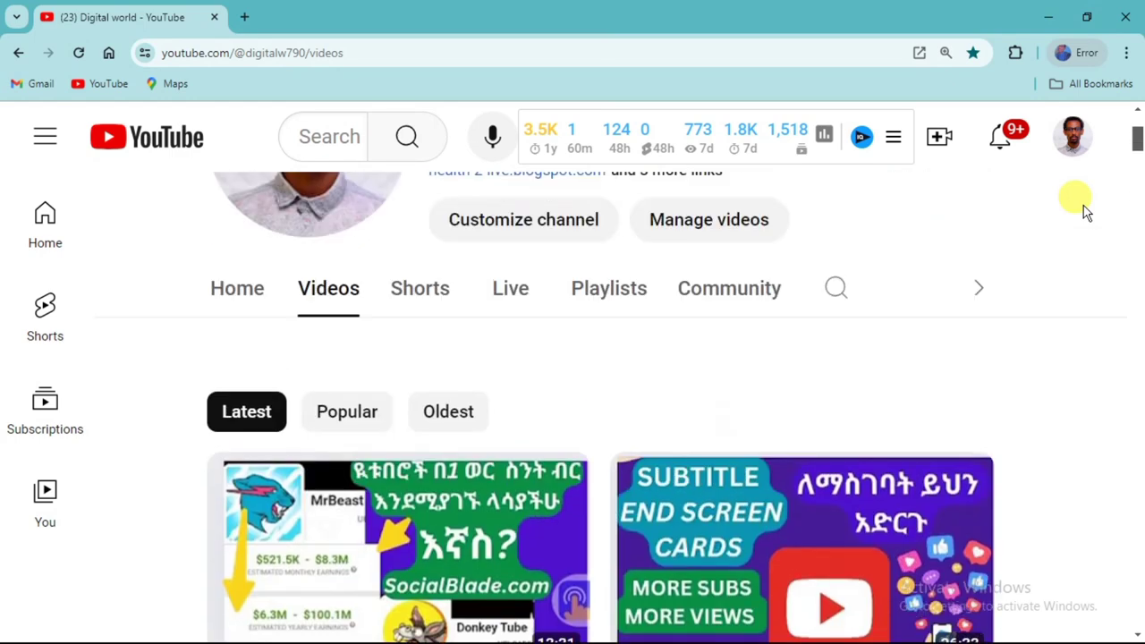
scroll(1085, 212, up, 2)
scroll(1085, 212, down, 10)
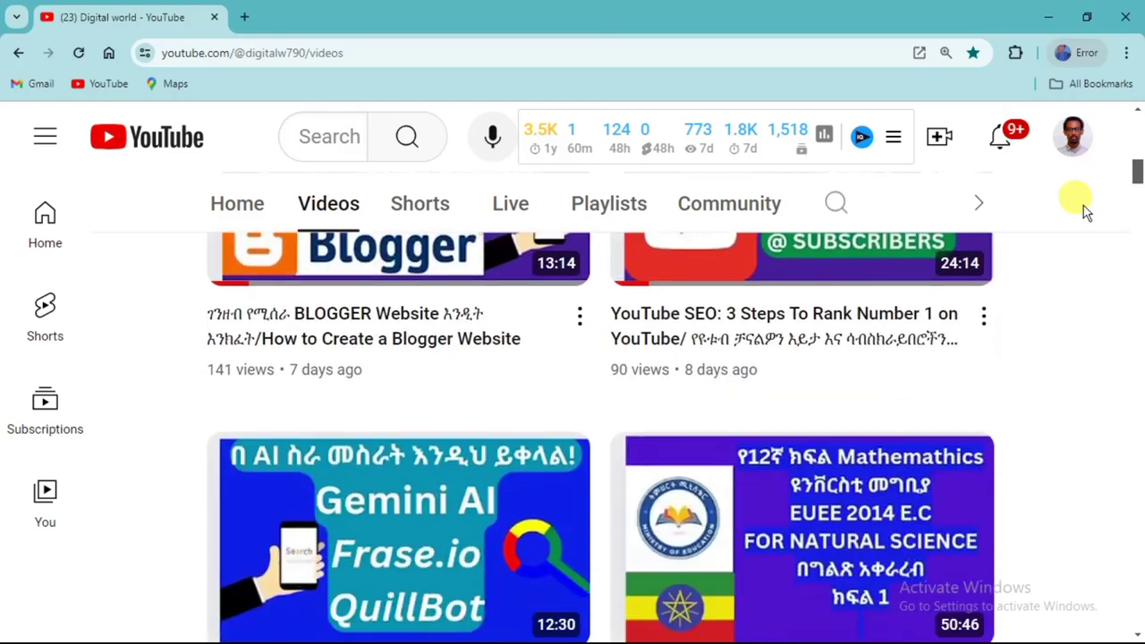
scroll(1085, 212, down, 10)
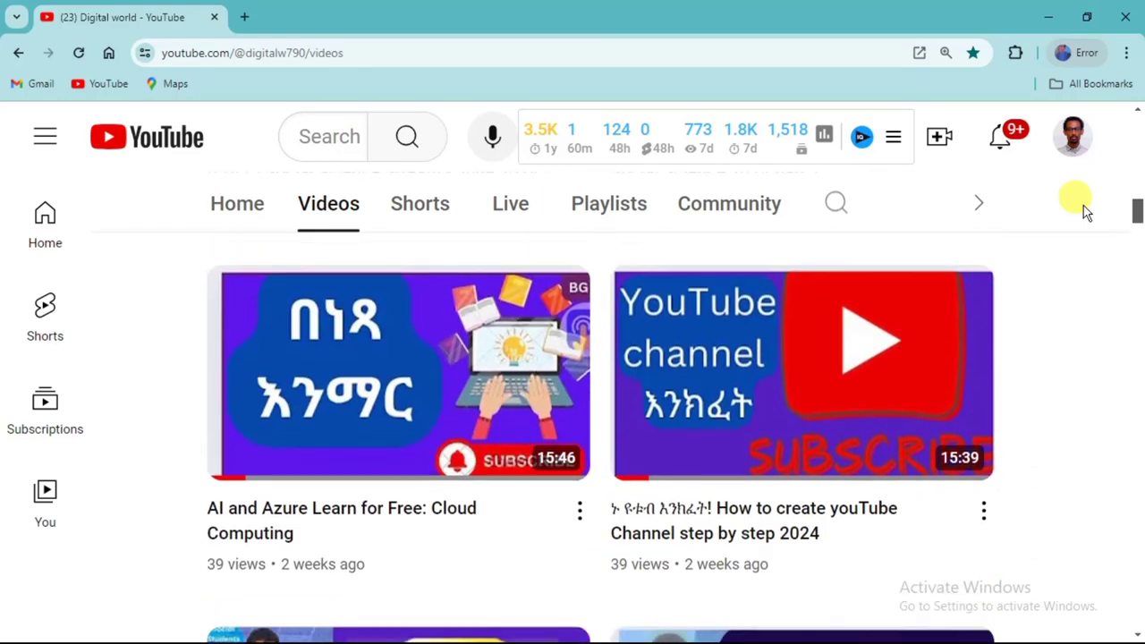
scroll(1085, 212, up, 8)
scroll(1084, 212, down, 12)
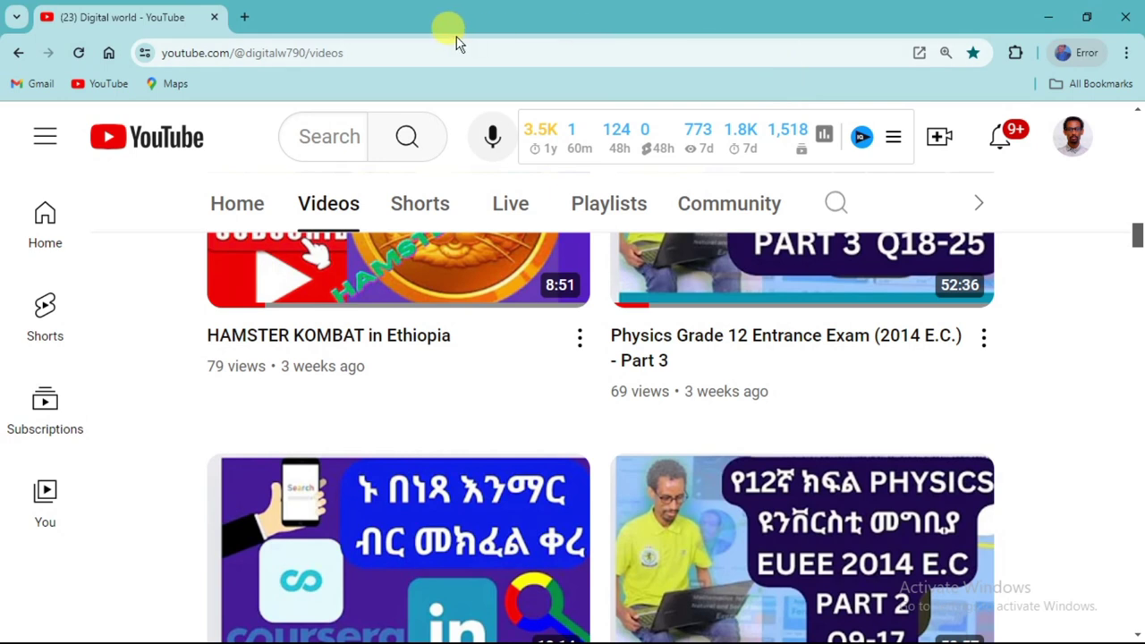
Step: Open a new browser tab and clear the prefilled find-it.pro web address
click(244, 23)
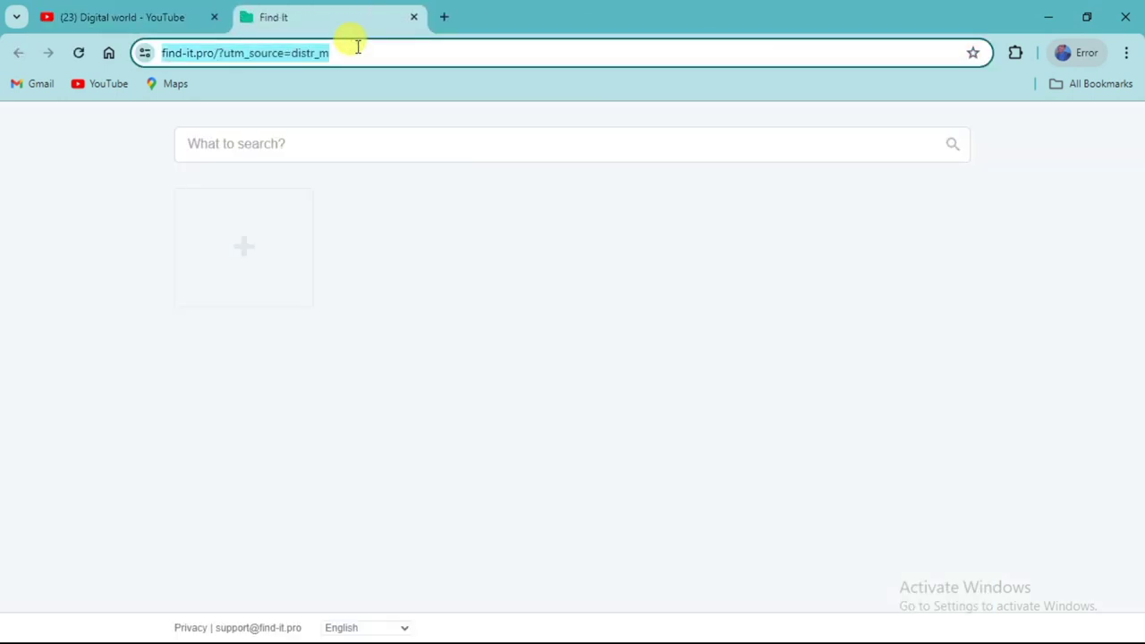
click(357, 46)
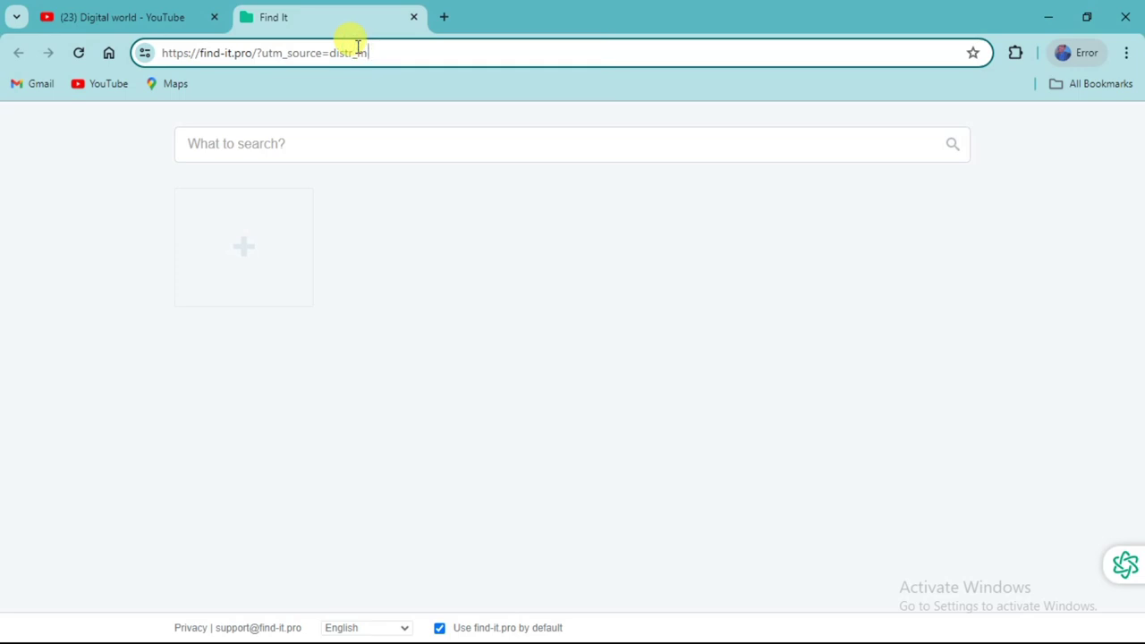
key(BackSpace)
key(BackSpace)
key(BackSpace)
double_click(379, 52)
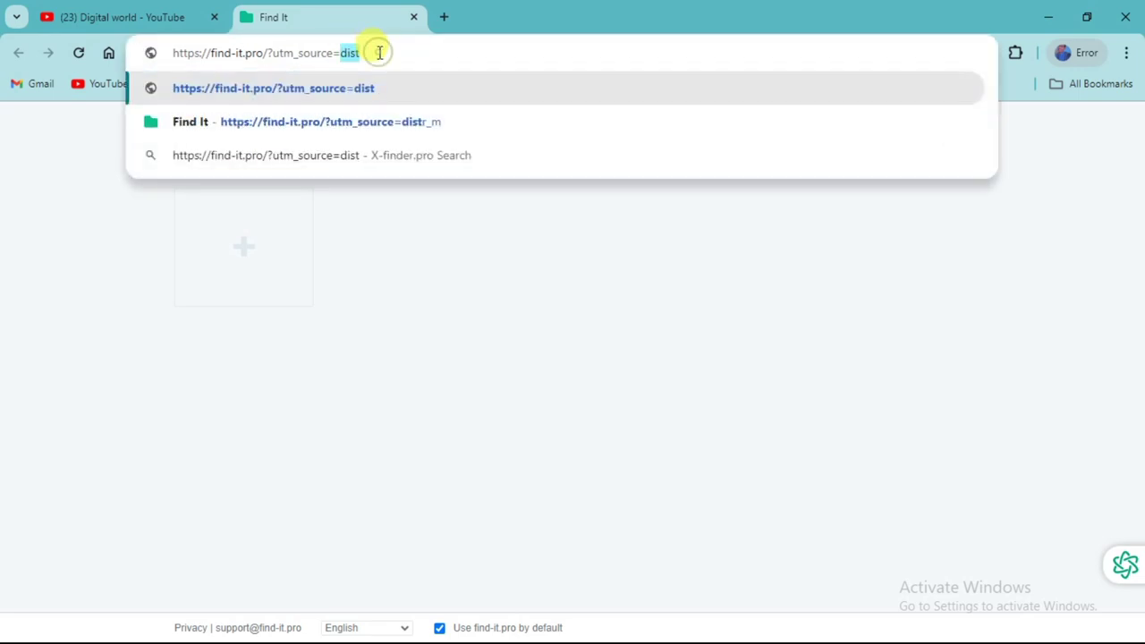
key(BackSpace)
key(BackSpace)
key(BackSpace)
key(BackSpace)
key(BackSpace)
key(BackSpace)
key(BackSpace)
key(BackSpace)
key(BackSpace)
key(BackSpace)
key(BackSpace)
key(BackSpace)
key(BackSpace)
key(BackSpace)
key(BackSpace)
key(BackSpace)
key(BackSpace)
key(BackSpace)
key(BackSpace)
key(BackSpace)
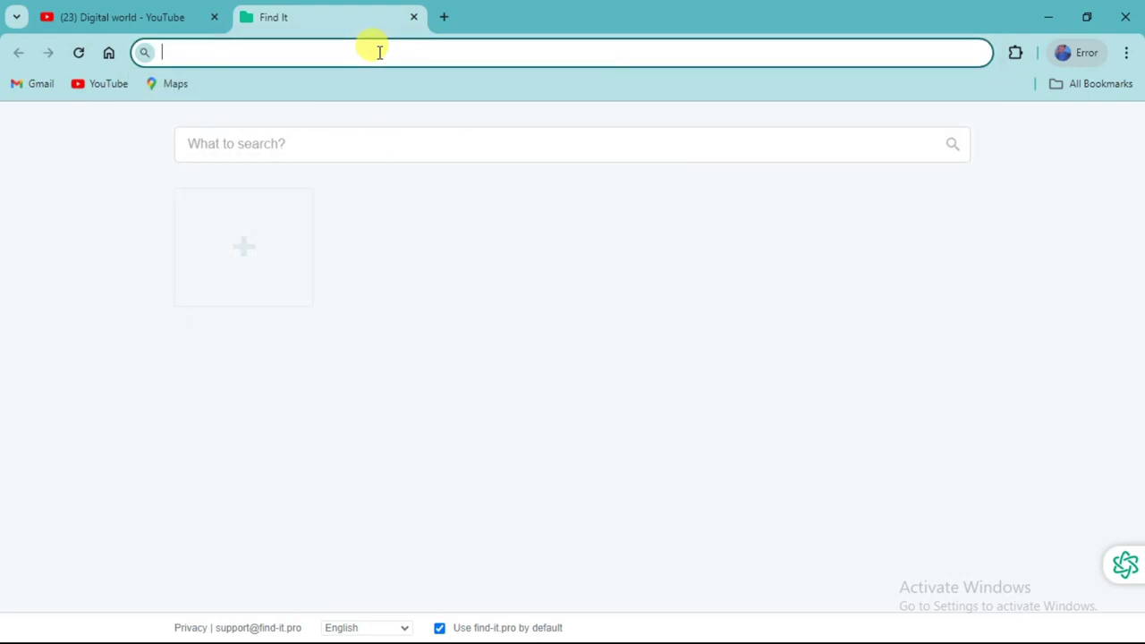
Step: Look up coursera.org from the new tab and open the Coursera home page
text(cou)
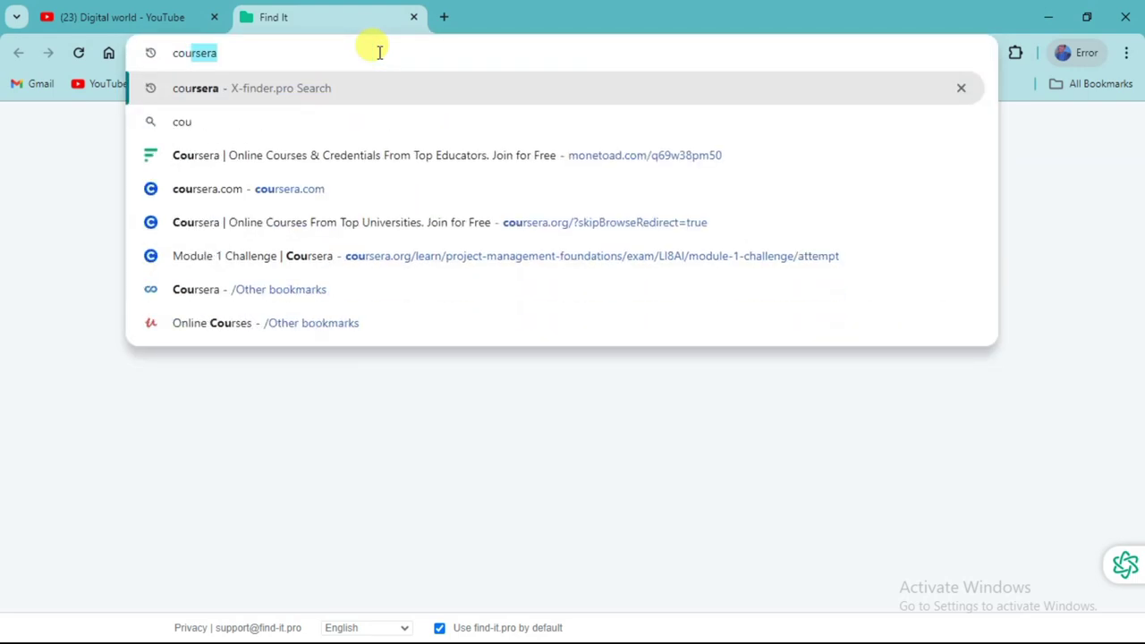
click(274, 50)
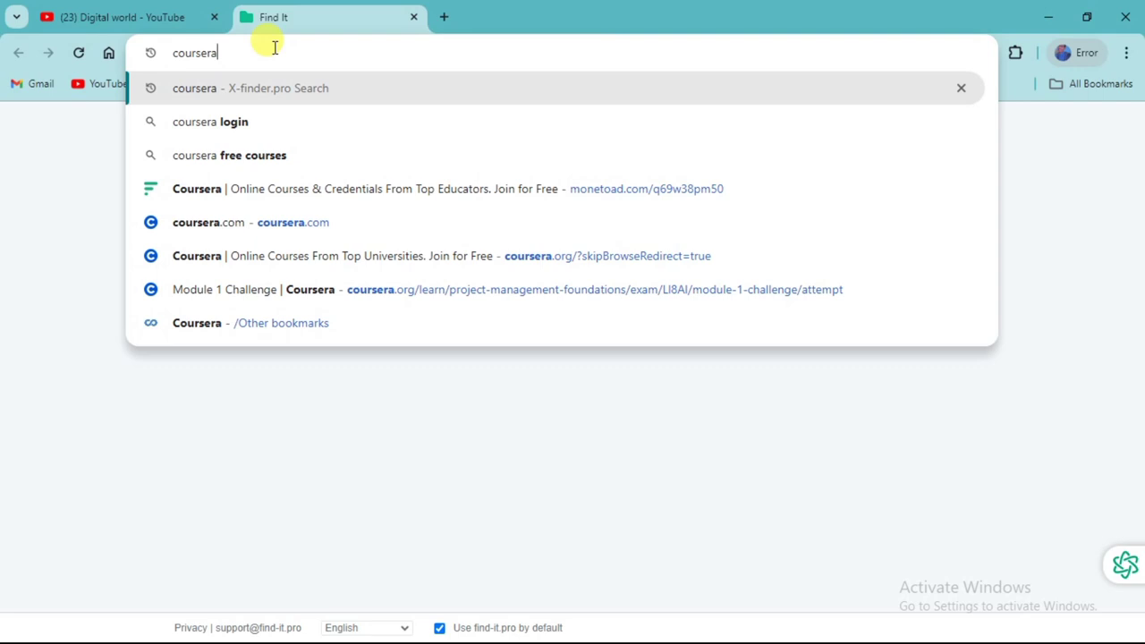
text(.co)
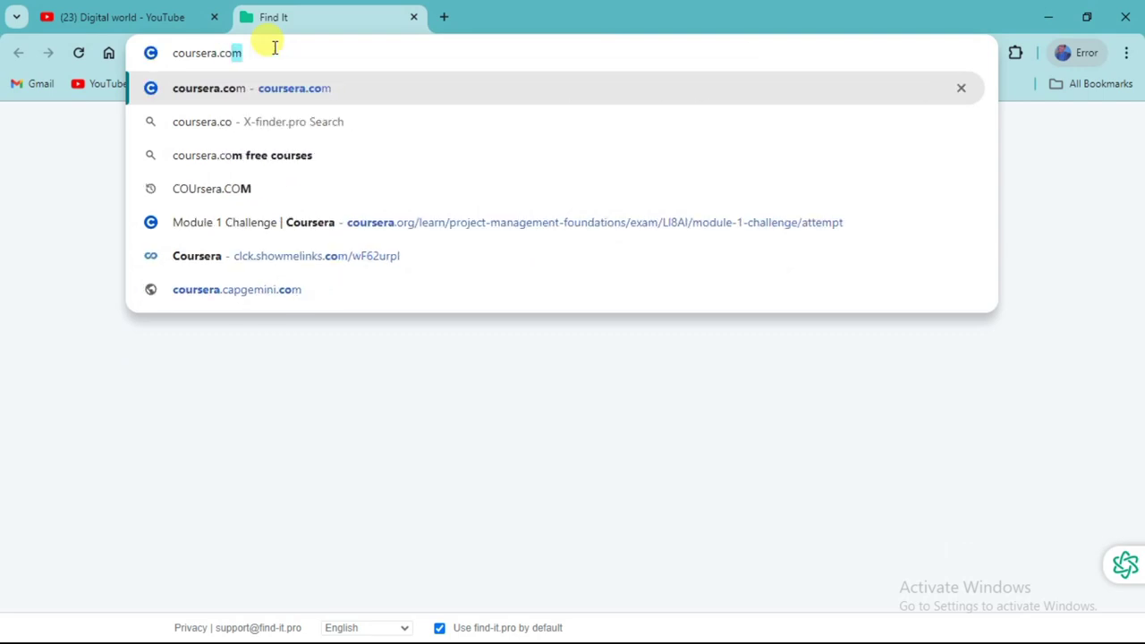
key(BackSpace)
text(rg)
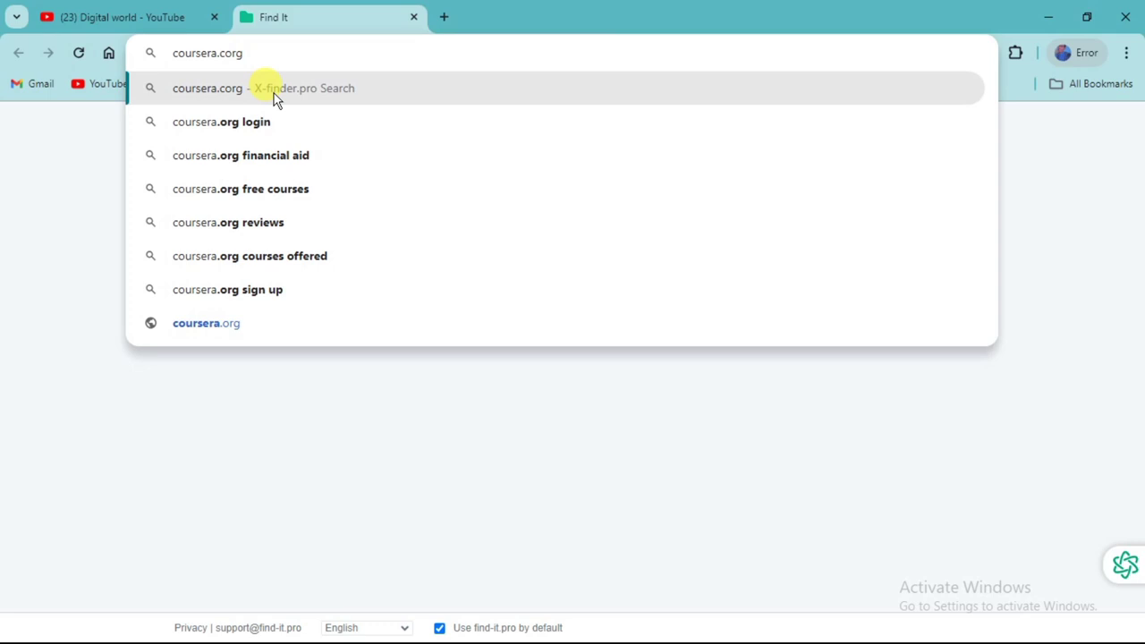
key(Down)
click(255, 121)
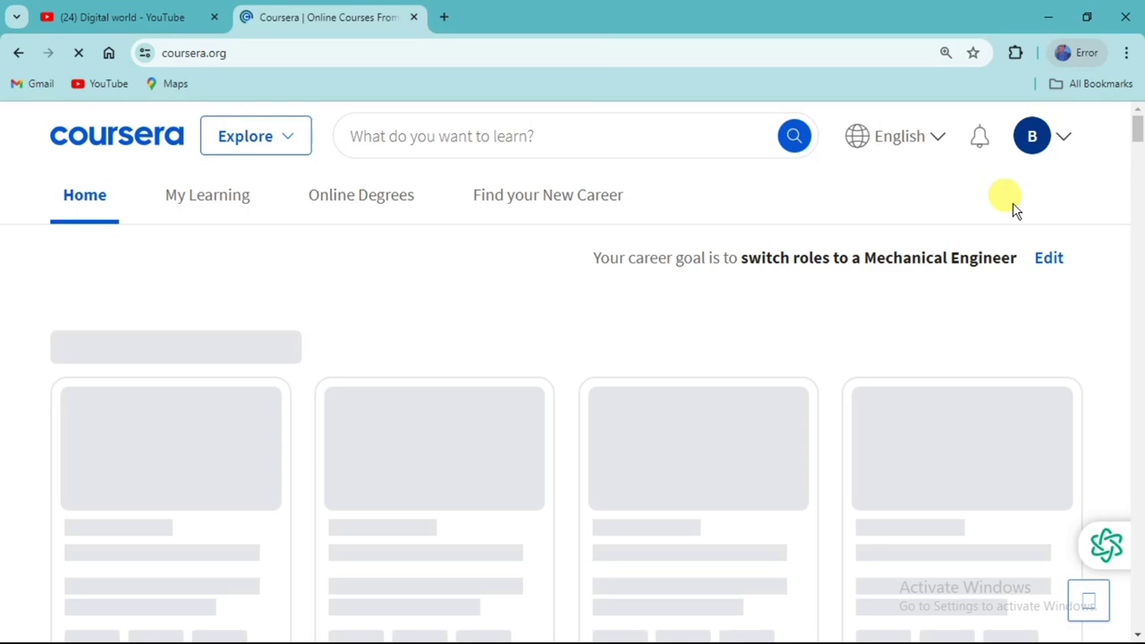
Step: Examine the recently viewed products, most popular certificates and personalized specializations on the Coursera home page
scroll(1021, 240, down, 3)
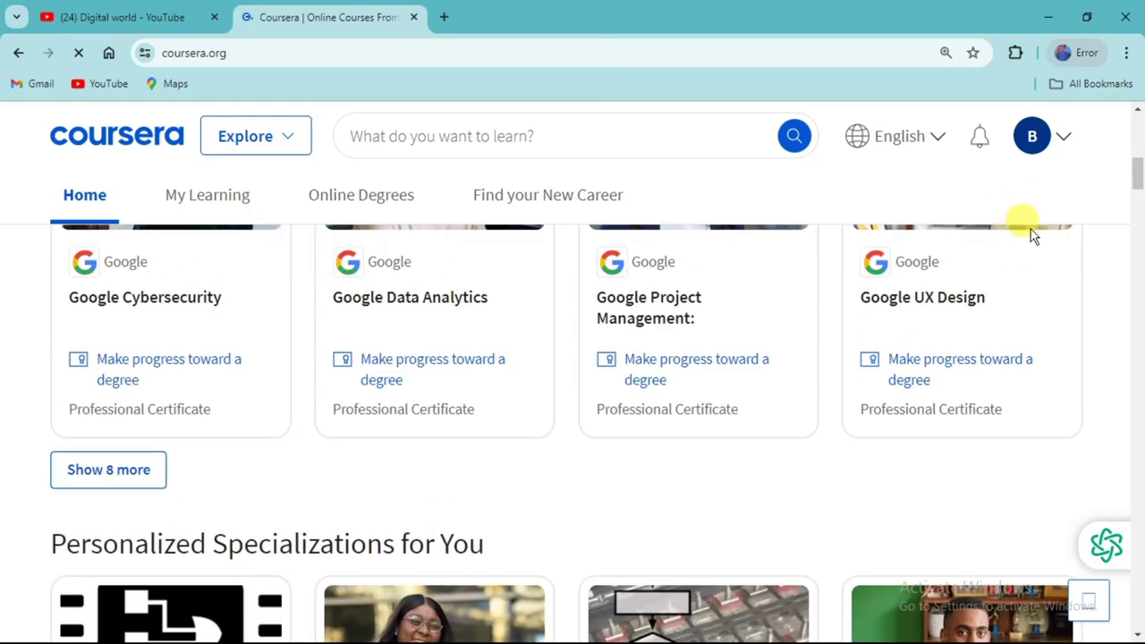
scroll(1133, 310, down, 3)
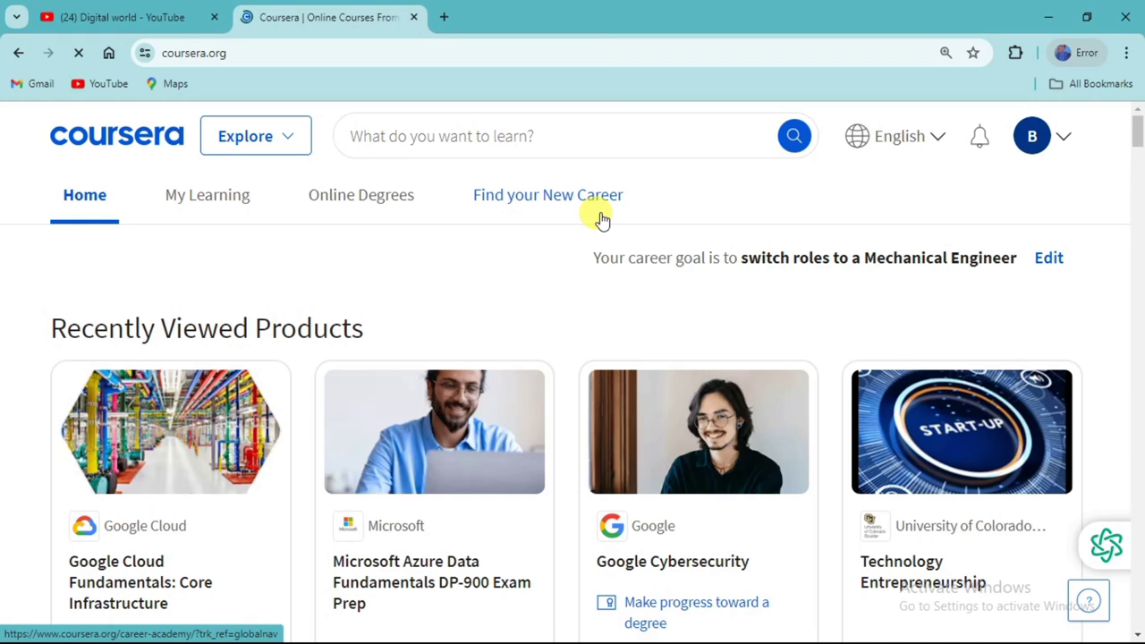
scroll(602, 219, down, 2)
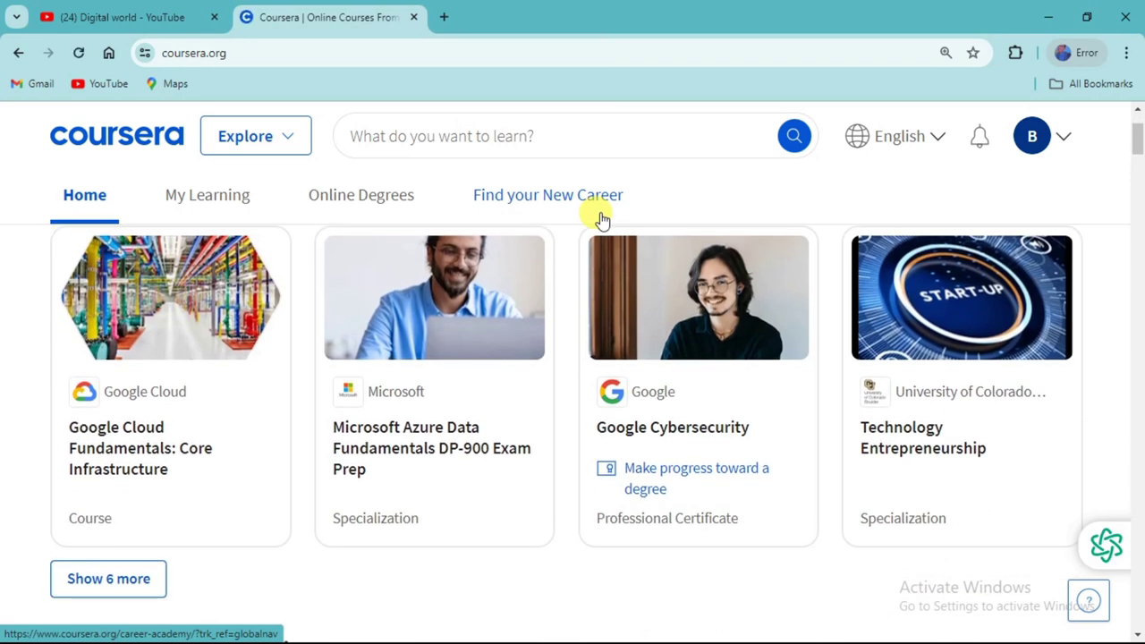
scroll(602, 219, down, 1)
scroll(602, 219, down, 1)
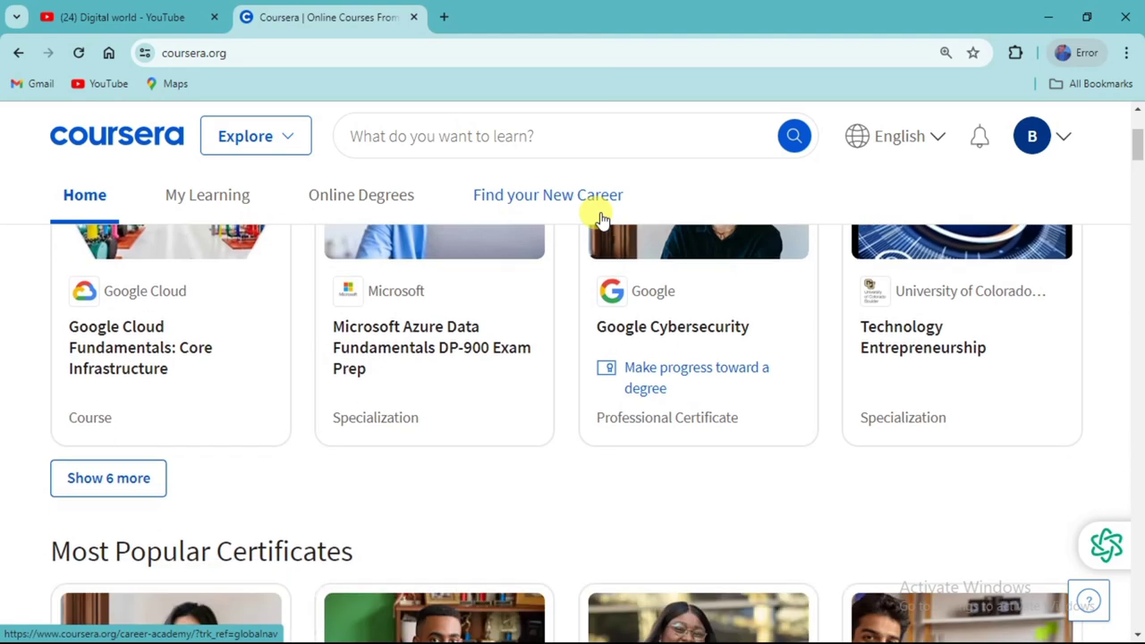
scroll(601, 220, up, 2)
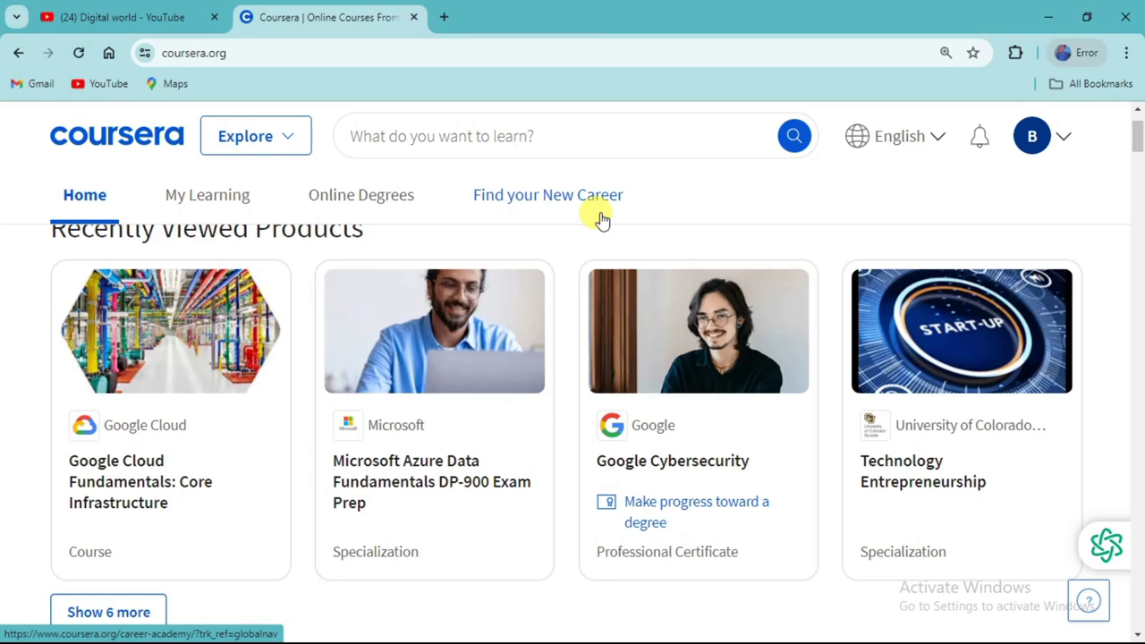
scroll(601, 219, down, 3)
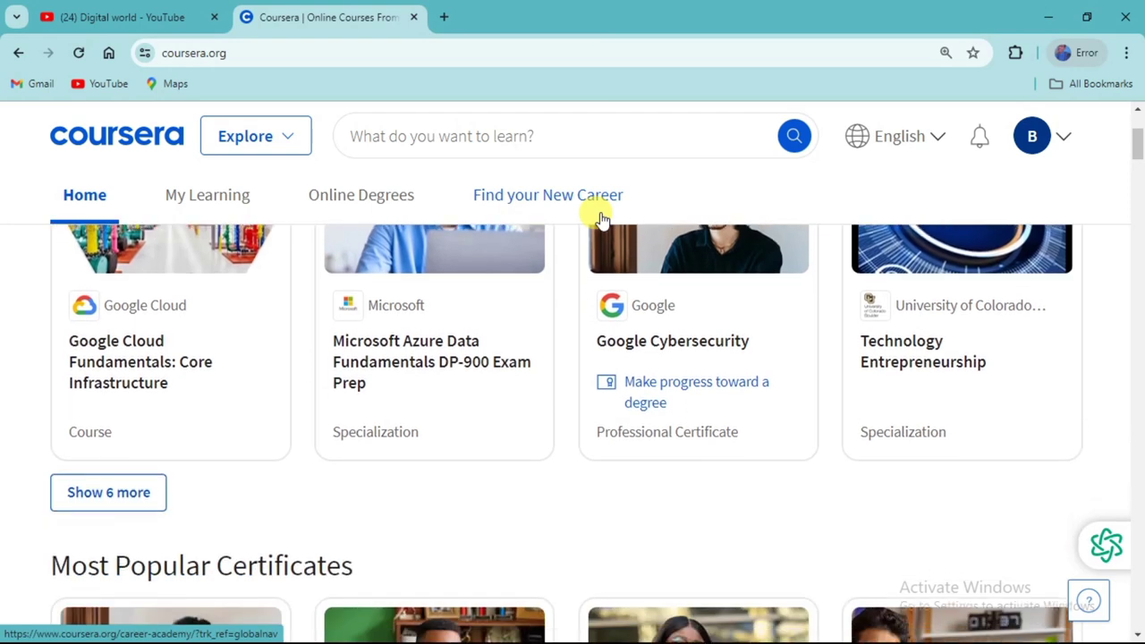
scroll(602, 220, up, 3)
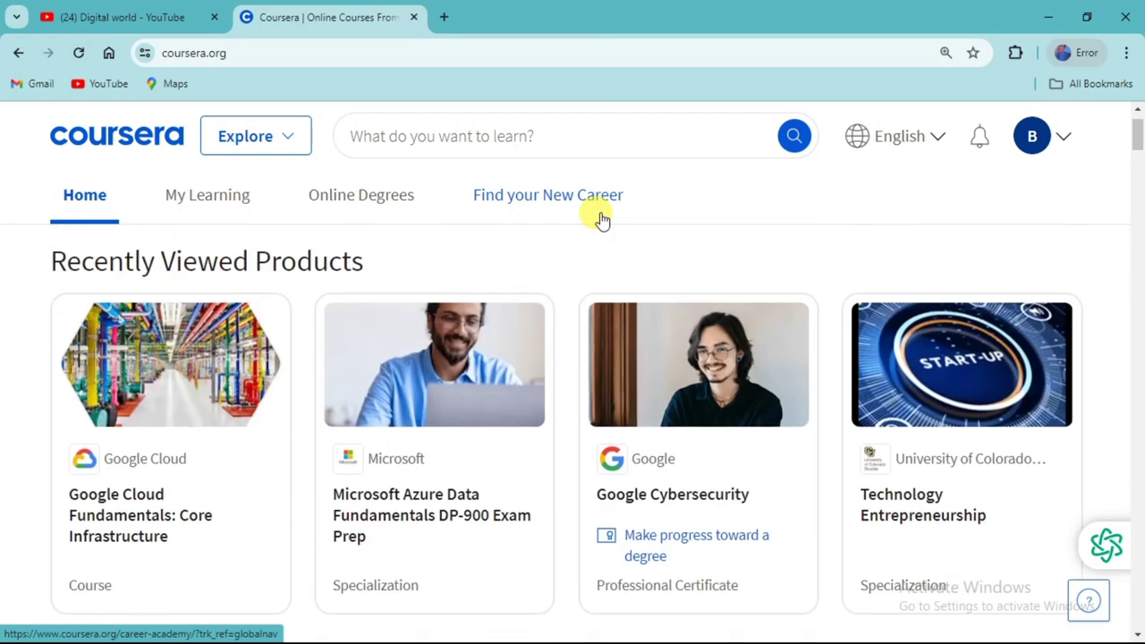
scroll(602, 219, down, 1)
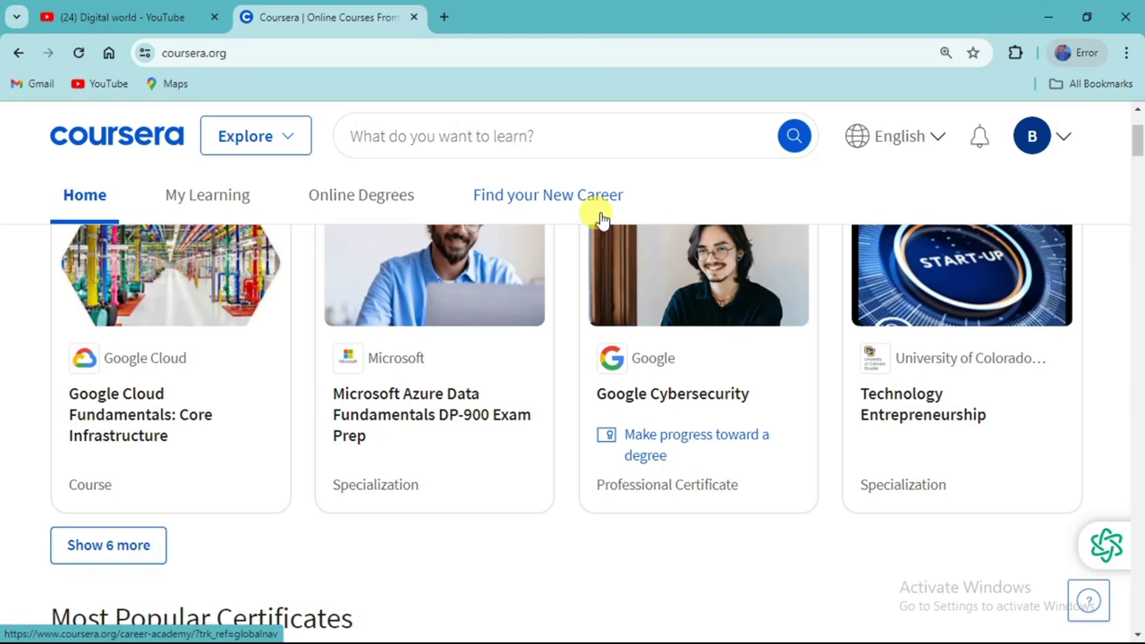
scroll(602, 219, down, 1)
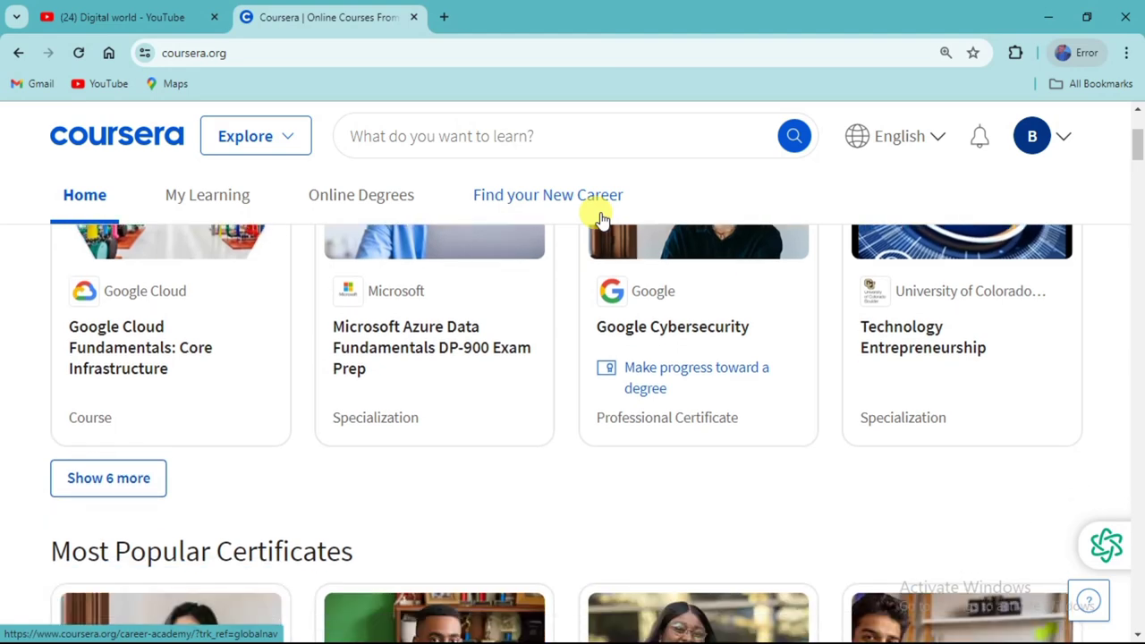
scroll(602, 220, down, 2)
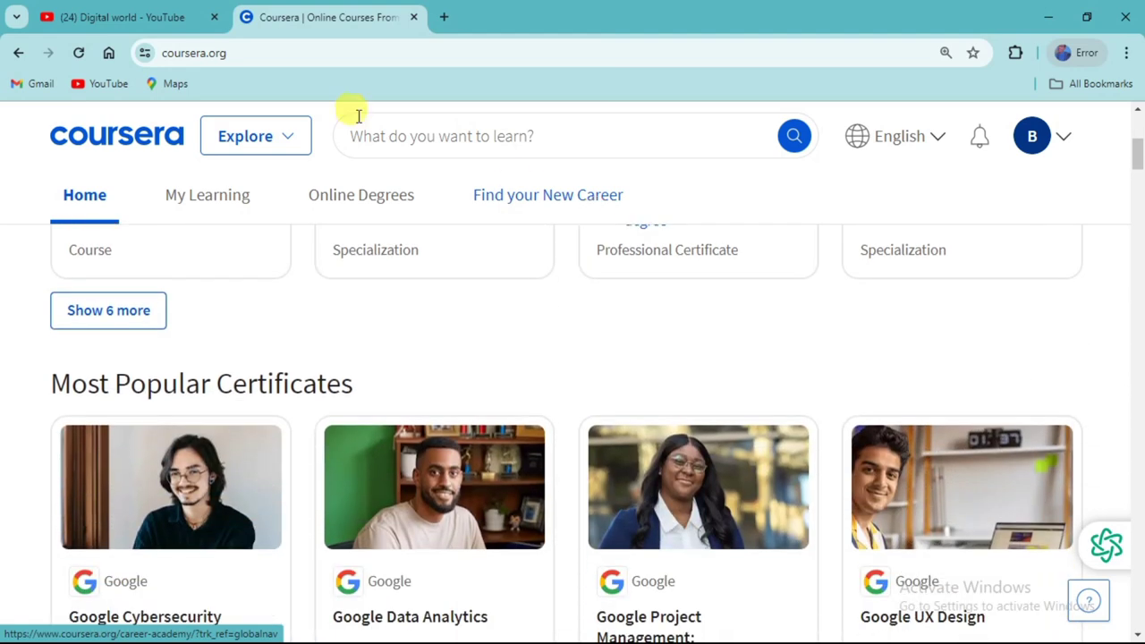
Step: Search the Coursera catalog for "management" using the matching popular search suggestion
click(373, 129)
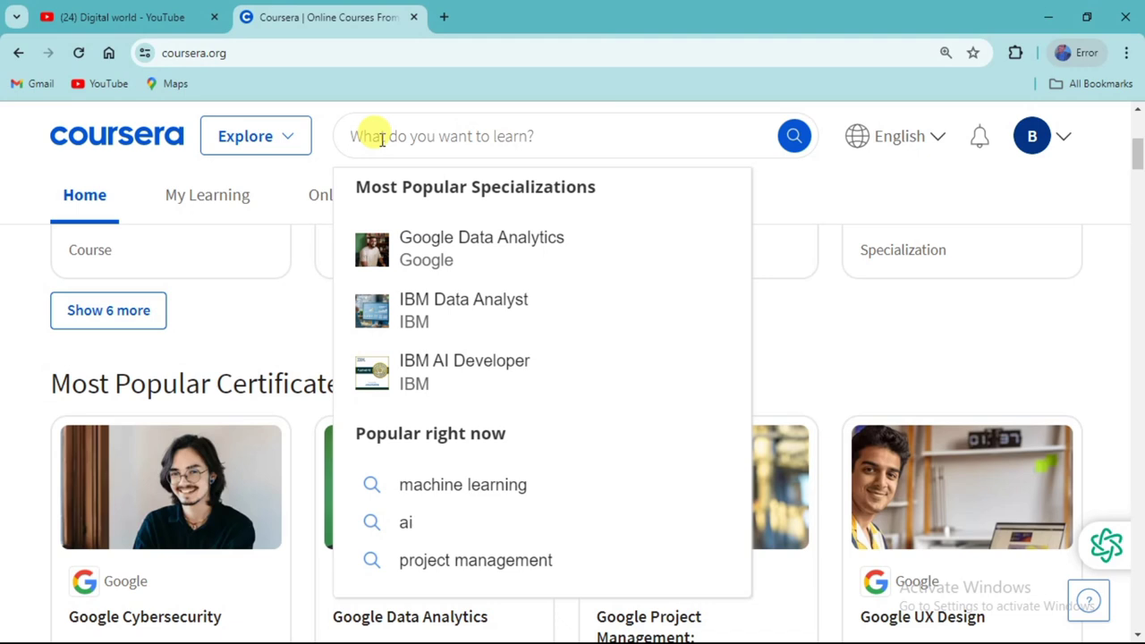
text(ma)
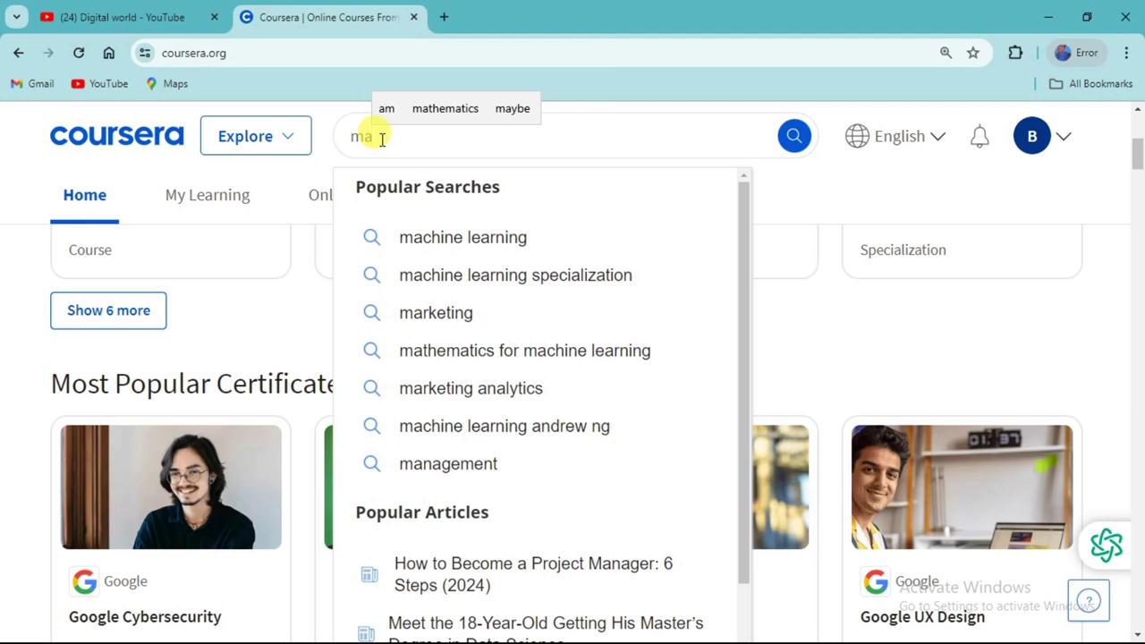
text(nag)
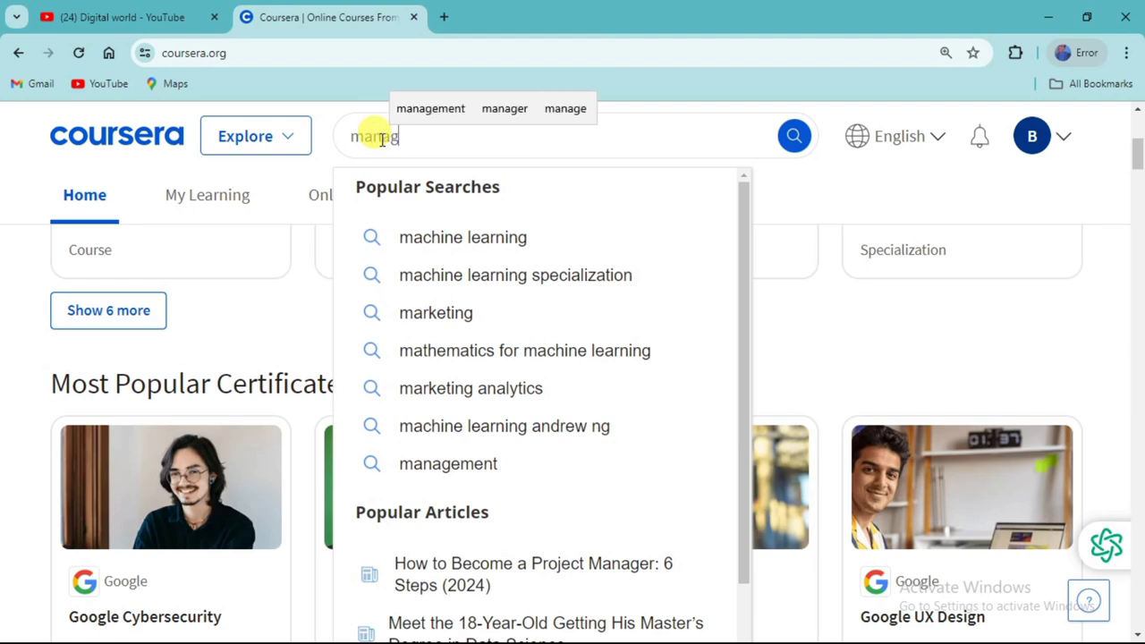
click(431, 109)
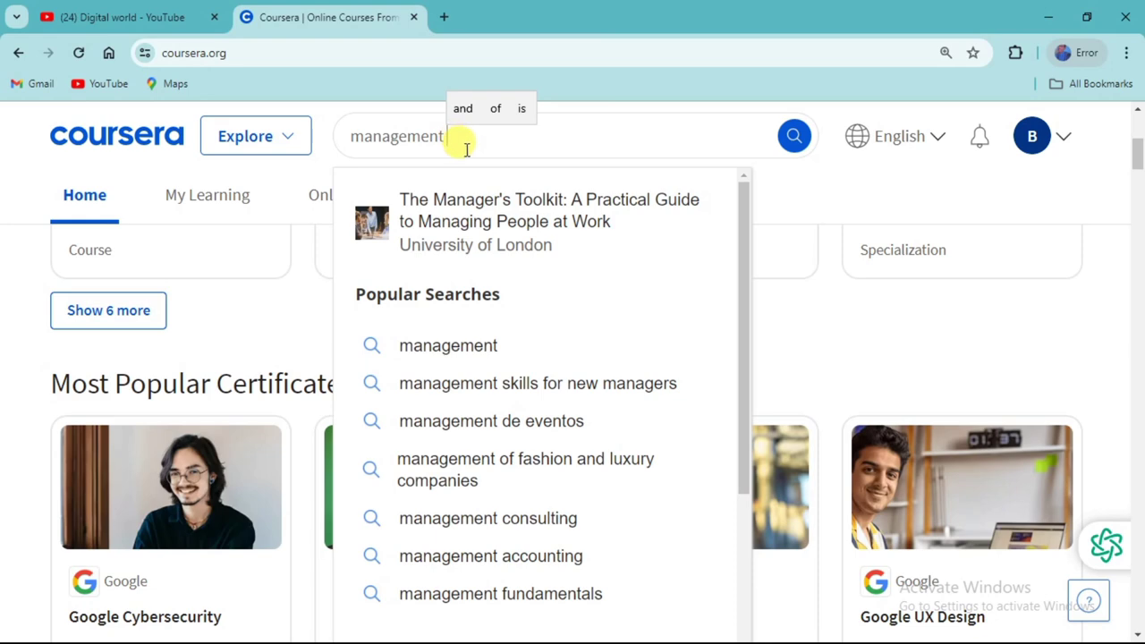
click(460, 351)
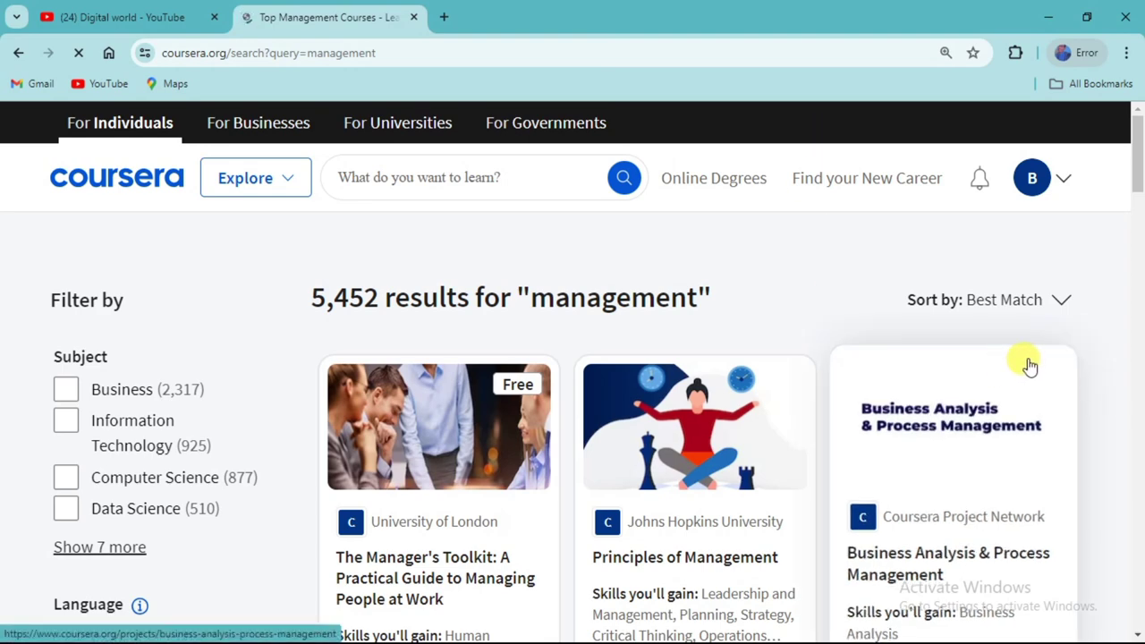
Step: Examine the management course results, including their providers, skills, ratings, durations and free labels
scroll(1019, 358, down, 1)
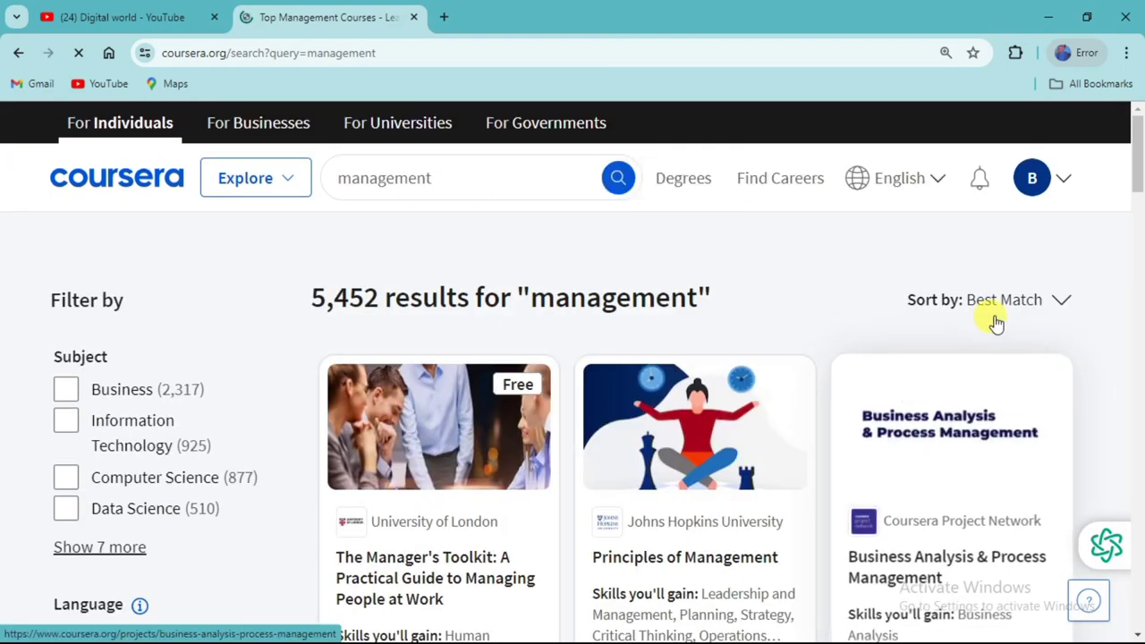
scroll(996, 319, down, 2)
scroll(1000, 320, down, 1)
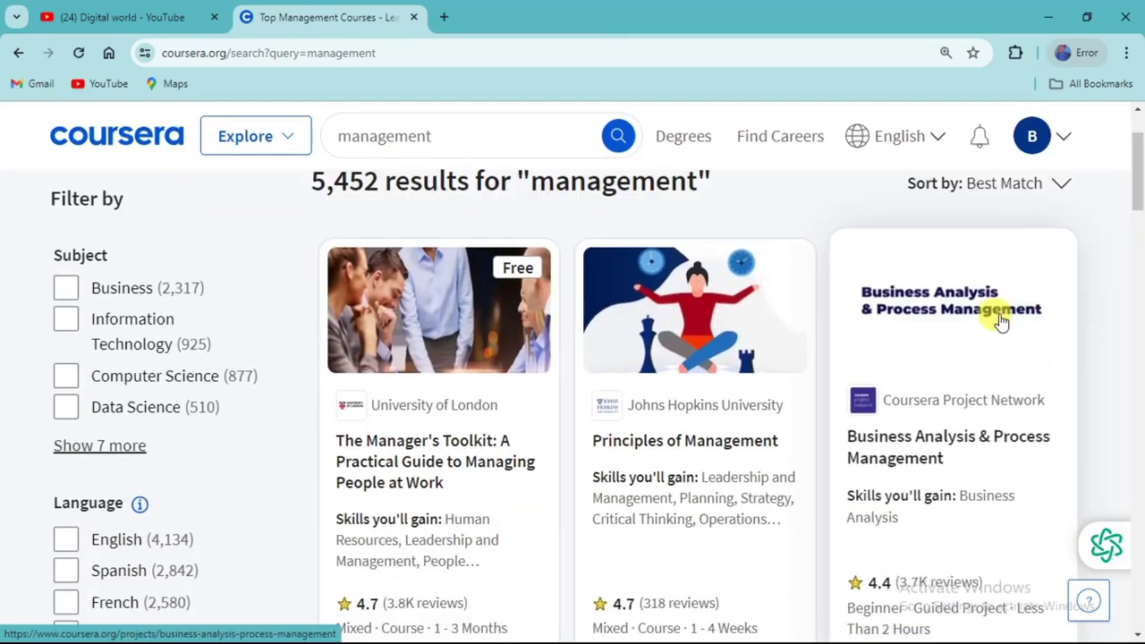
scroll(1001, 321, down, 4)
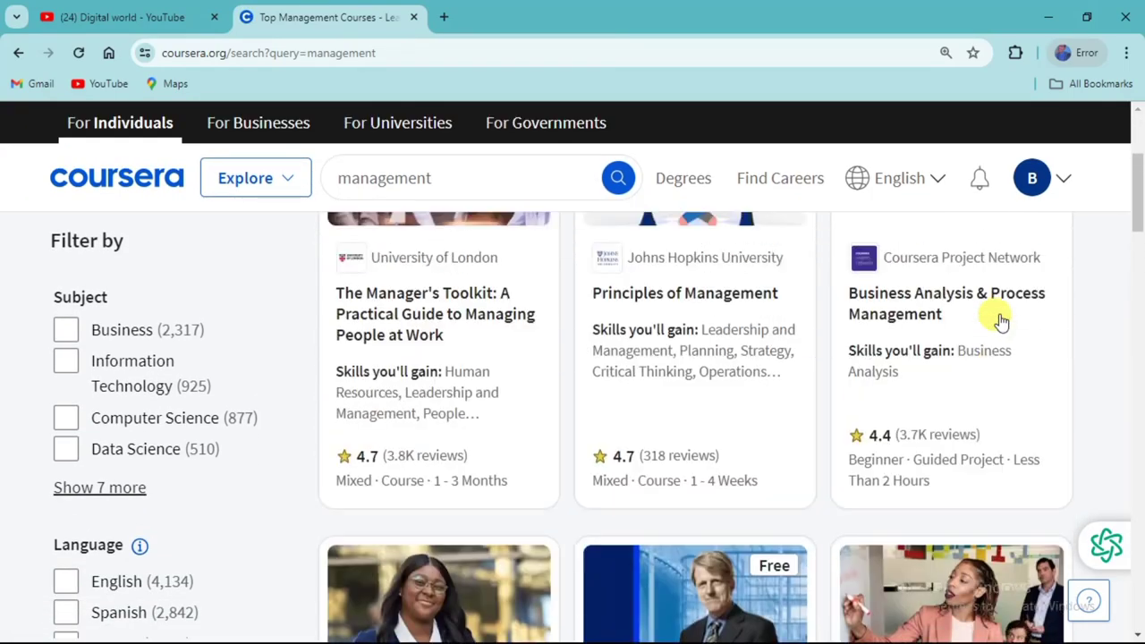
scroll(1001, 320, down, 3)
scroll(1001, 320, down, 5)
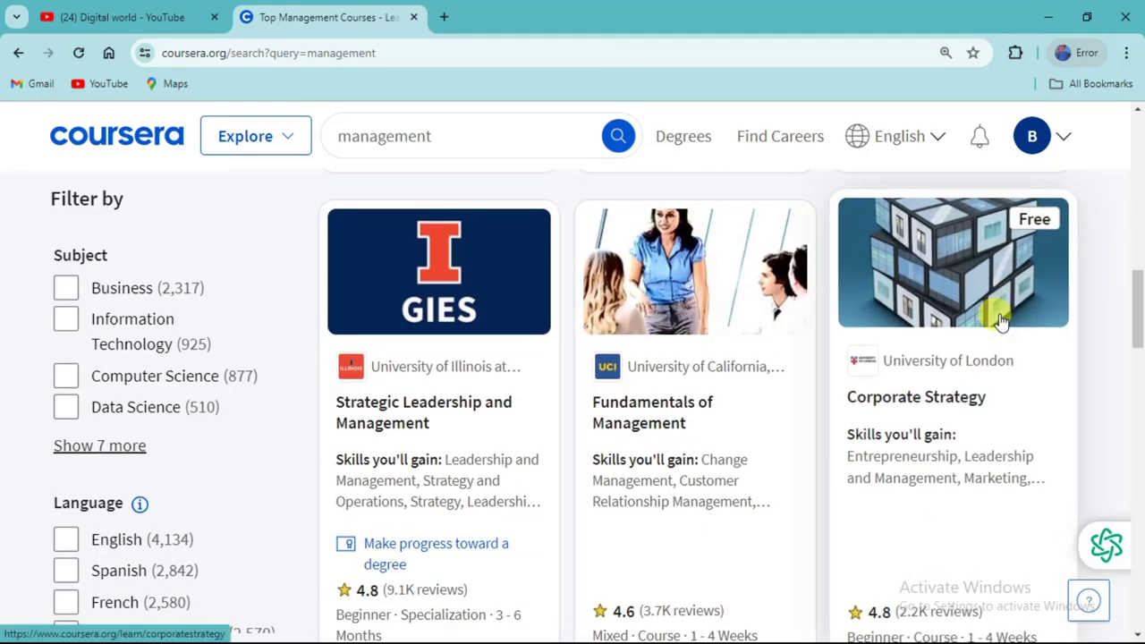
scroll(1000, 320, down, 4)
scroll(1001, 320, down, 1)
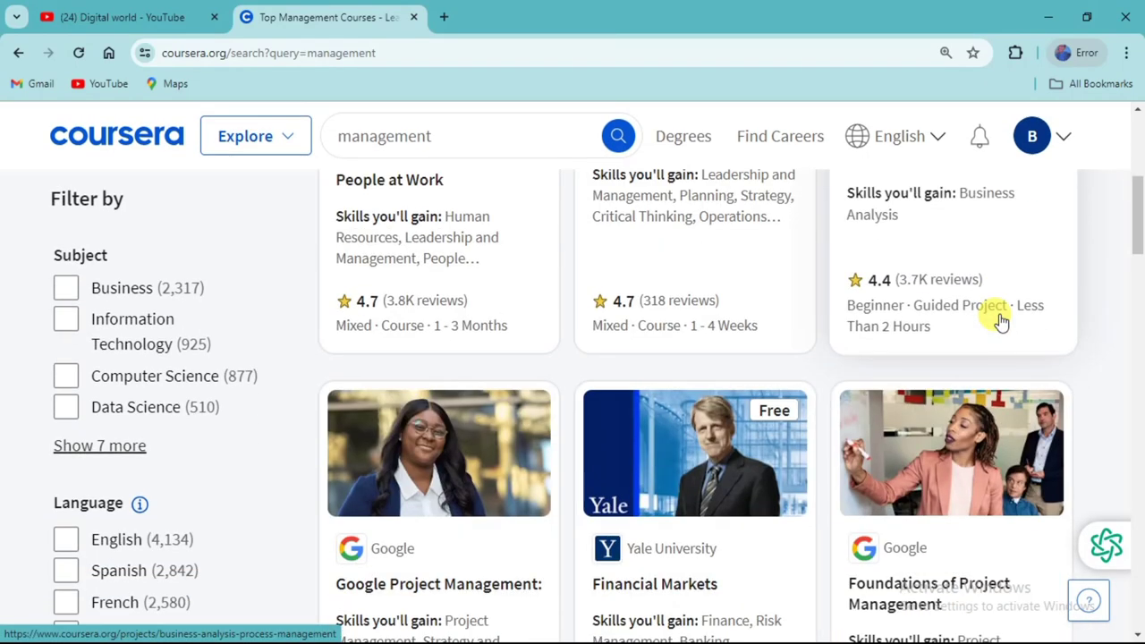
scroll(1001, 320, up, 4)
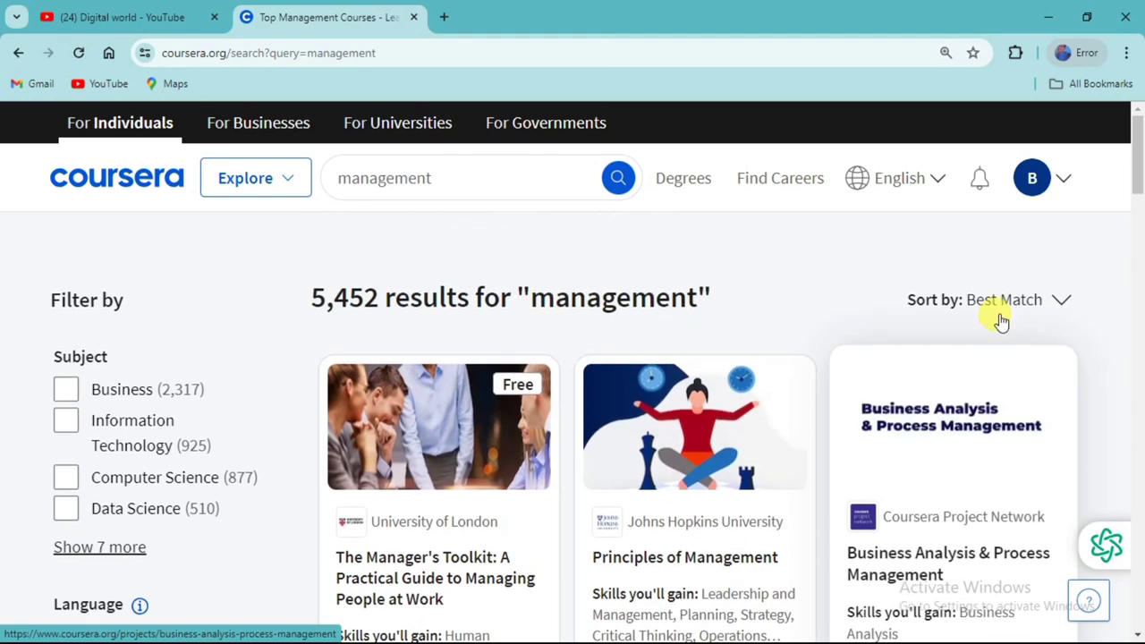
Step: Examine more of the management results, from the first course cards down to the related searches
scroll(1001, 320, down, 2)
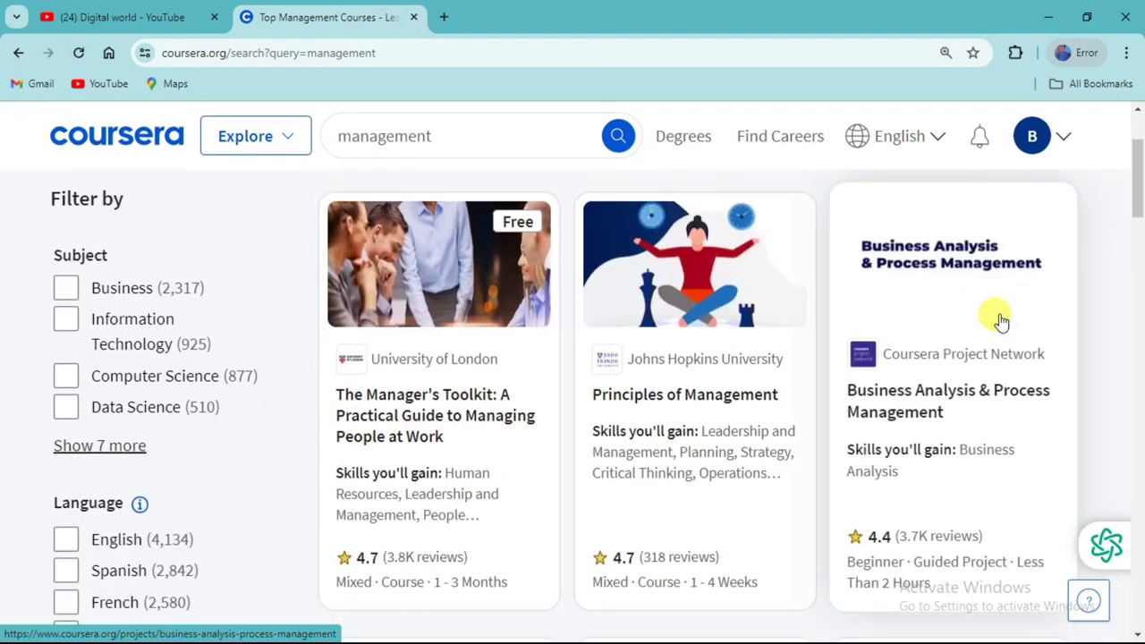
scroll(807, 363, up, 2)
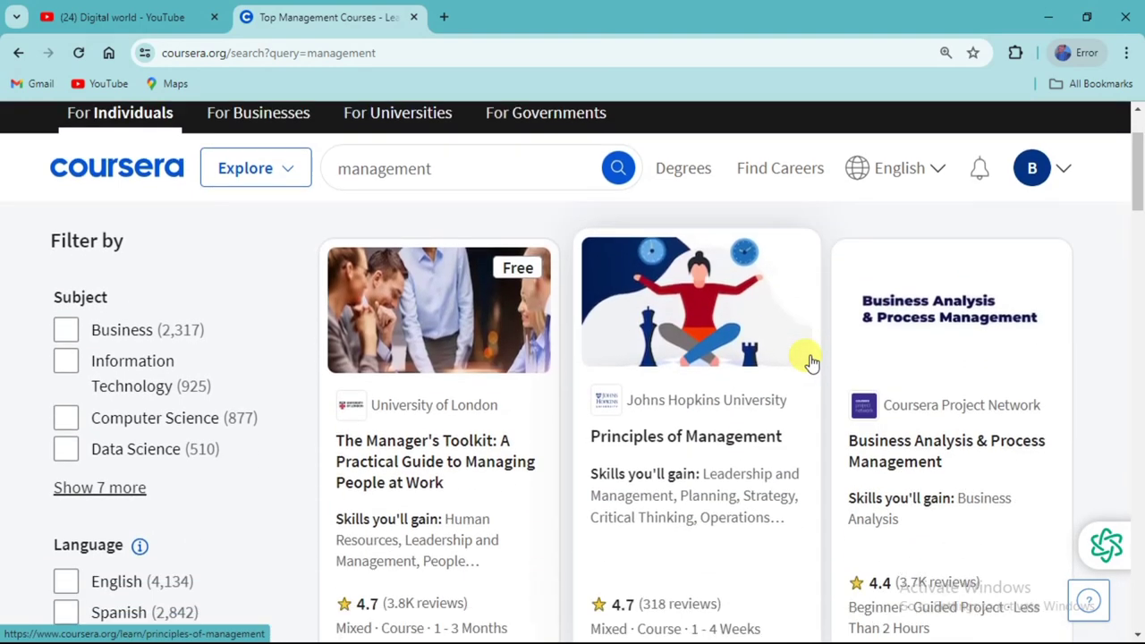
ctrl+scroll(716, 347, up, 1)
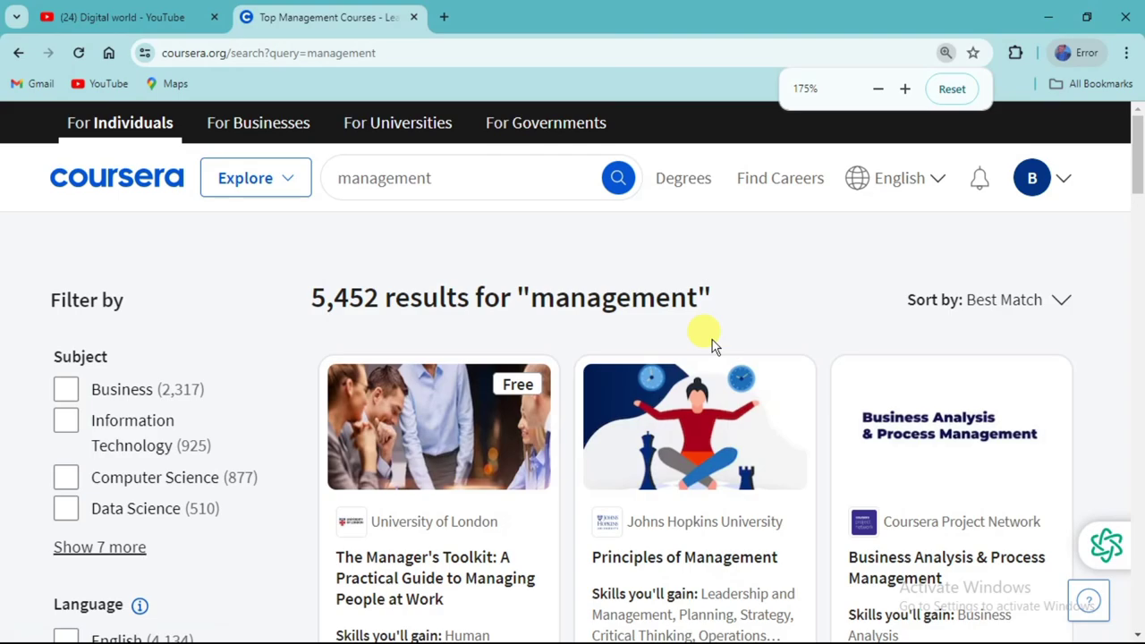
ctrl+scroll(713, 346, up, 1)
ctrl+scroll(713, 347, down, 3)
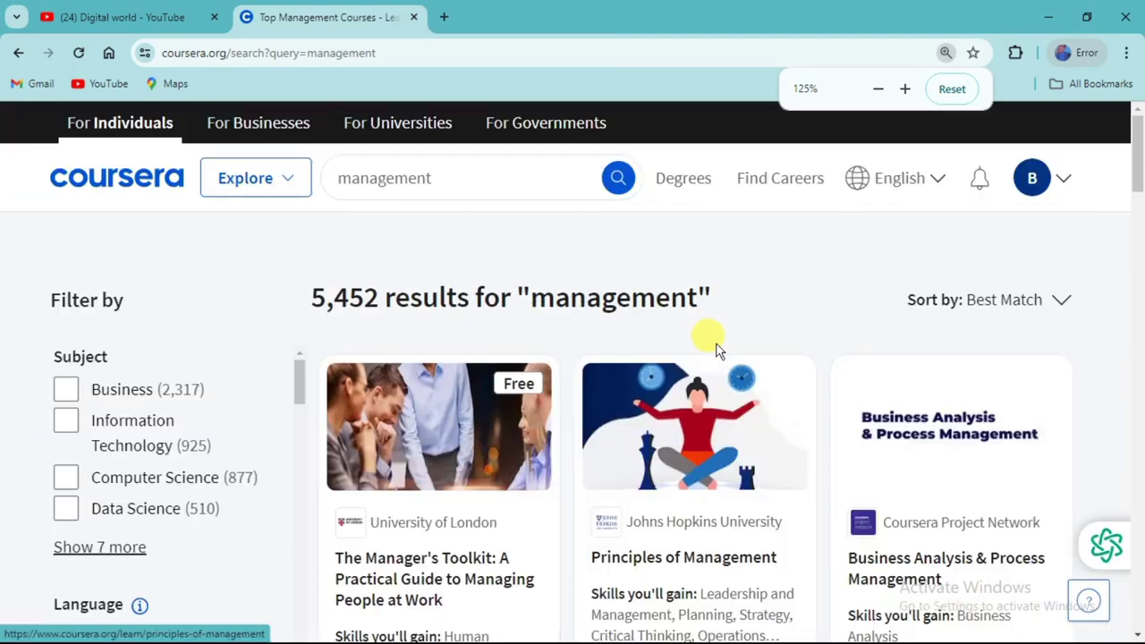
ctrl+scroll(716, 349, down, 2)
scroll(771, 352, down, 5)
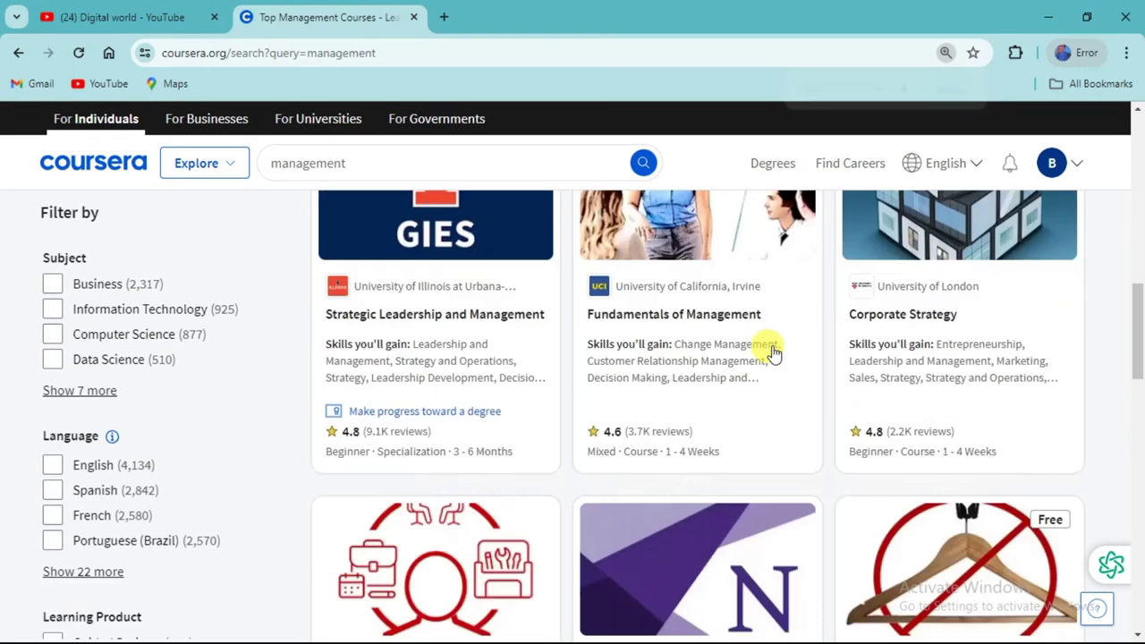
scroll(773, 351, up, 5)
scroll(774, 351, down, 3)
scroll(774, 351, up, 3)
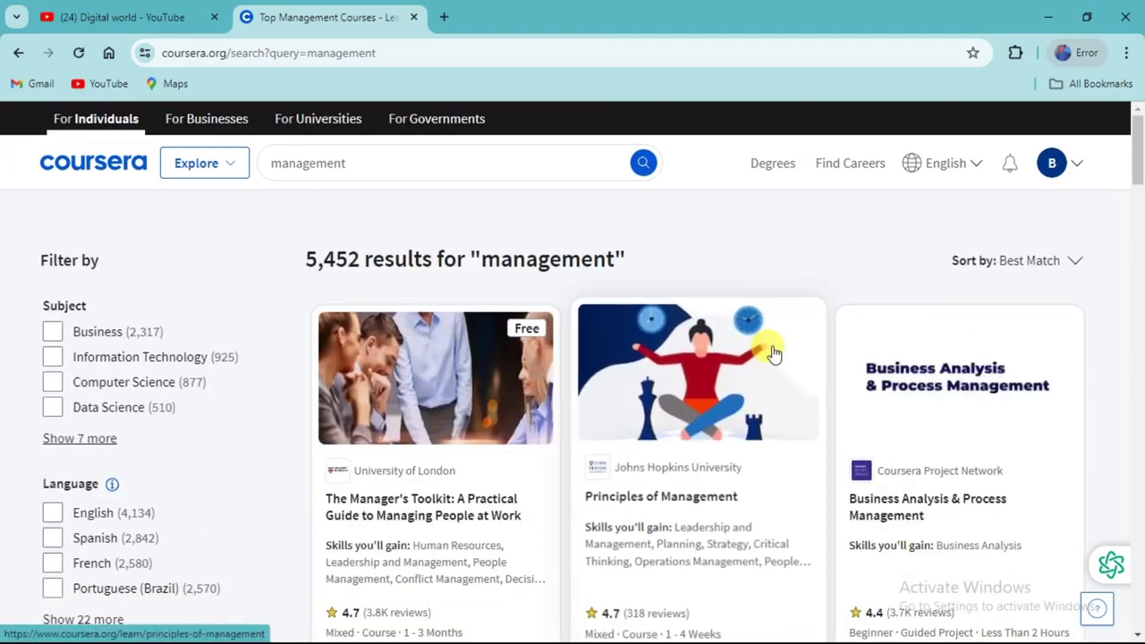
scroll(773, 353, down, 4)
scroll(773, 353, up, 2)
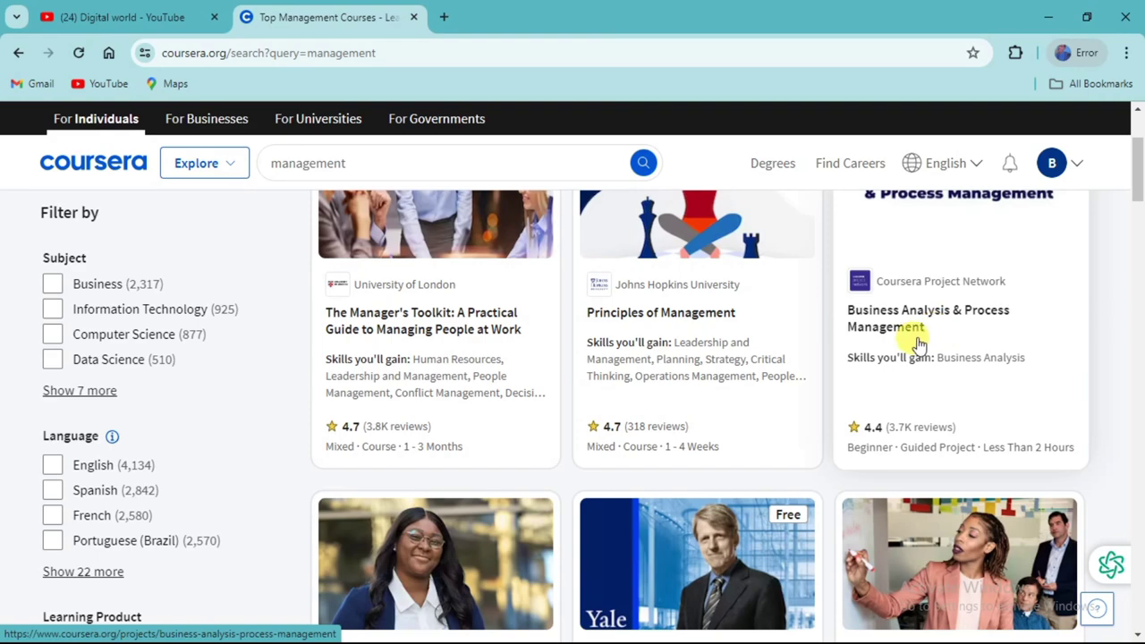
scroll(1018, 351, down, 5)
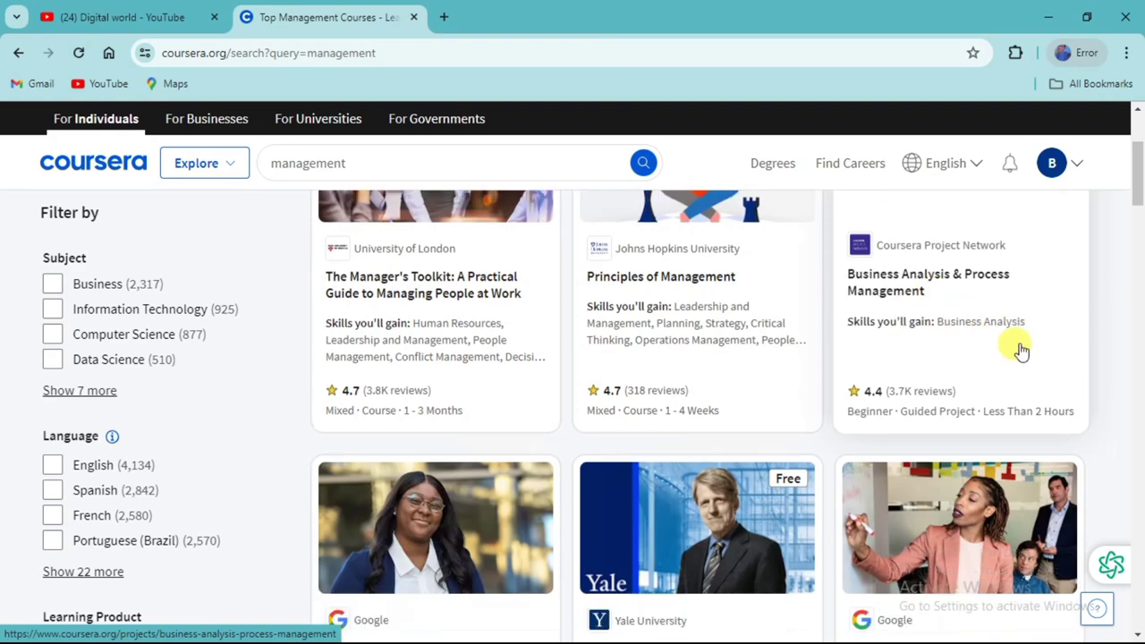
scroll(1020, 350, down, 3)
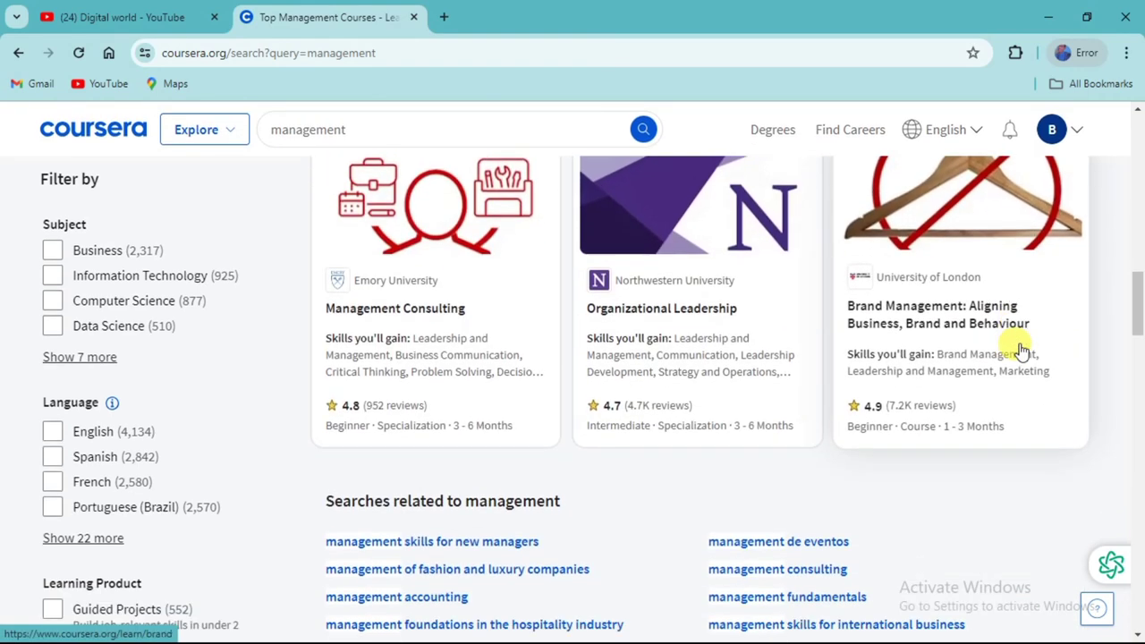
scroll(1020, 351, up, 10)
Step: Replace the management query with "economics" and search the Coursera catalog for it
click(347, 163)
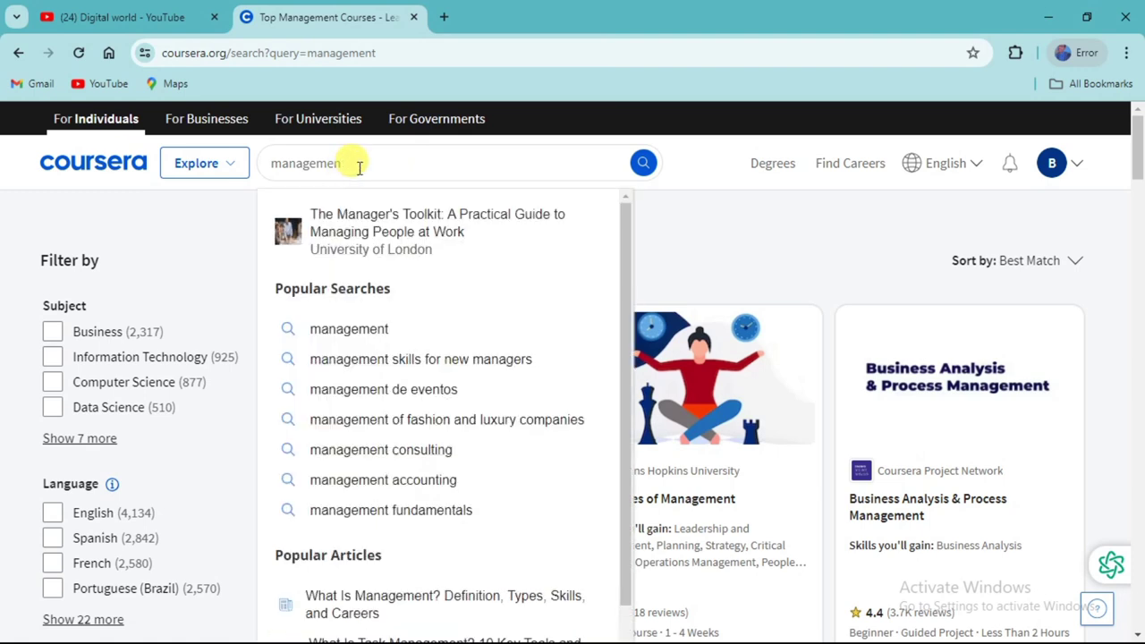
key(BackSpace)
key(BackSpace)
key(BackSpace)
key(BackSpace)
key(BackSpace)
key(BackSpace)
key(BackSpace)
key(BackSpace)
key(BackSpace)
text(ec)
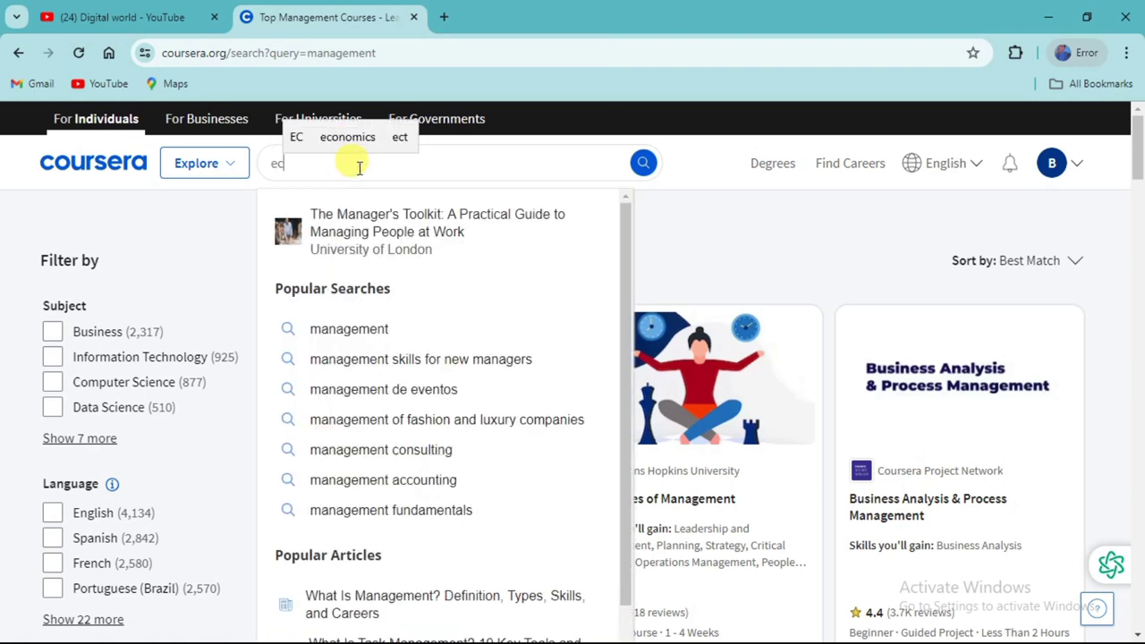
text(onomics)
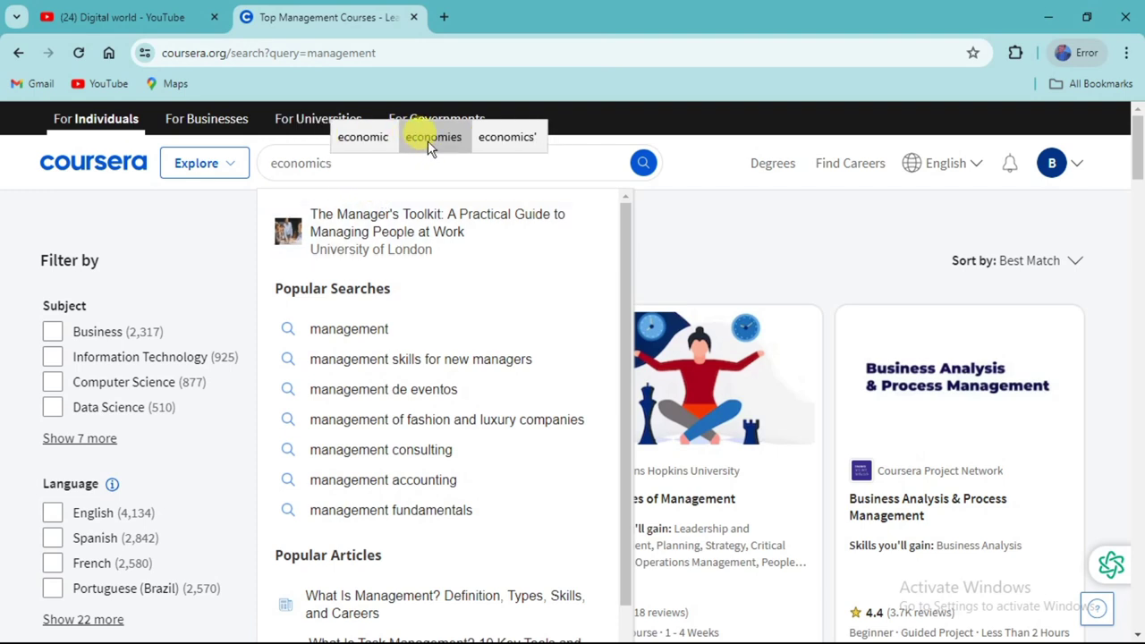
click(422, 136)
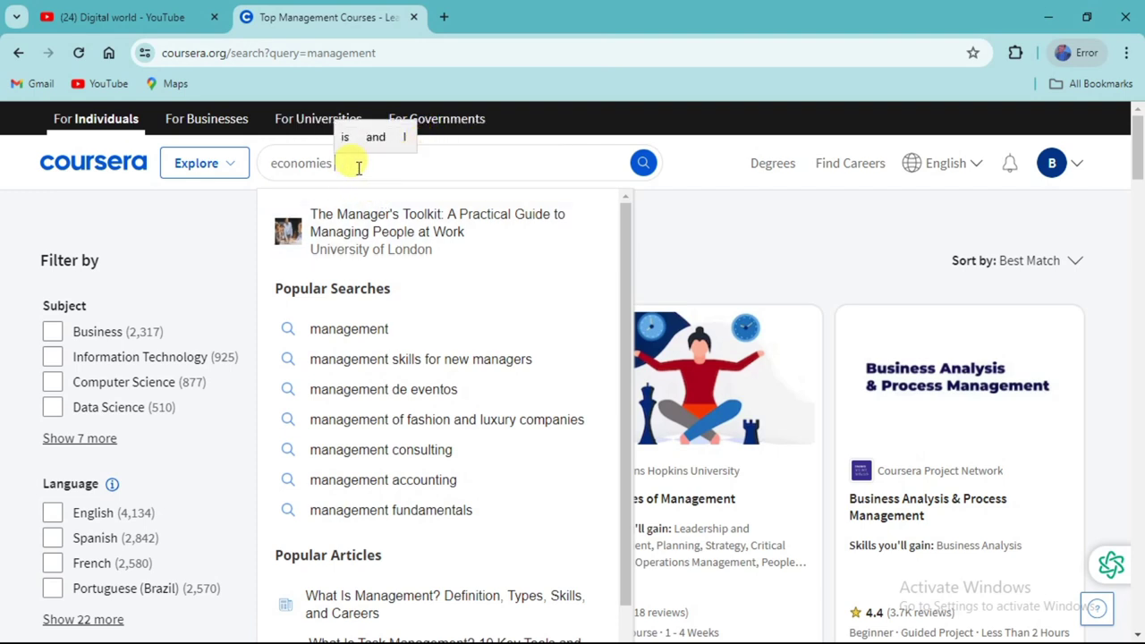
key(BackSpace)
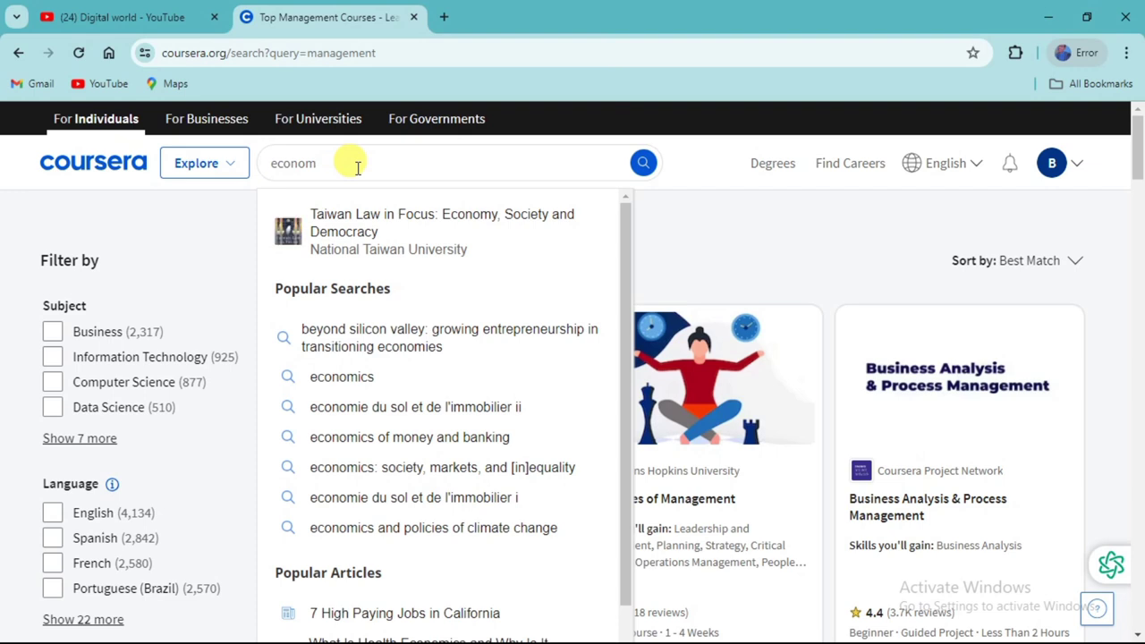
text(ics)
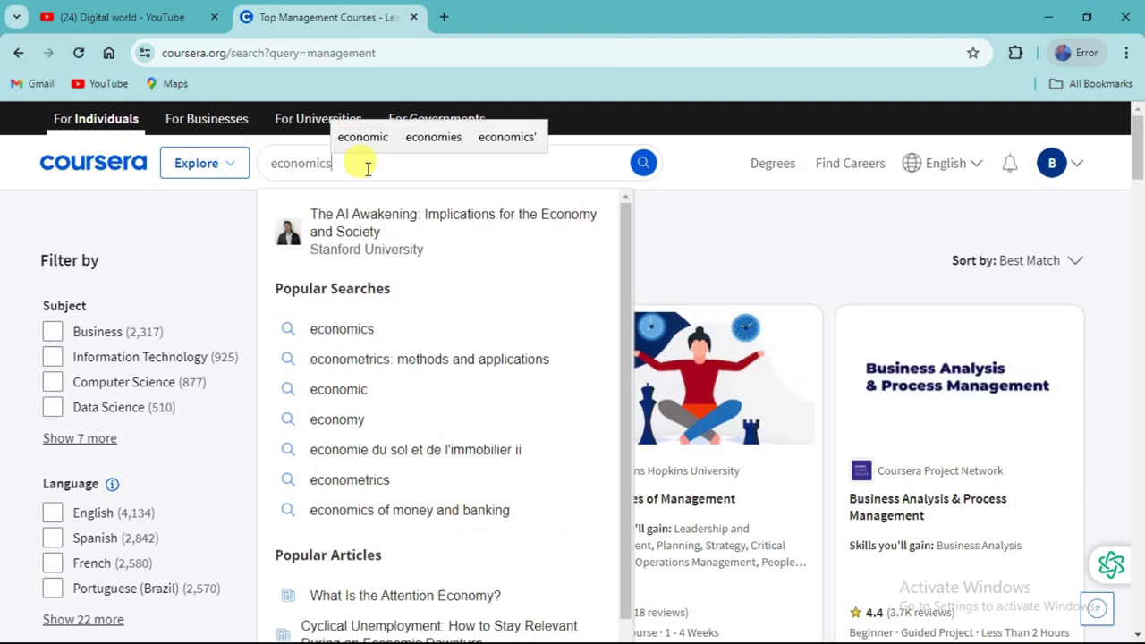
click(643, 163)
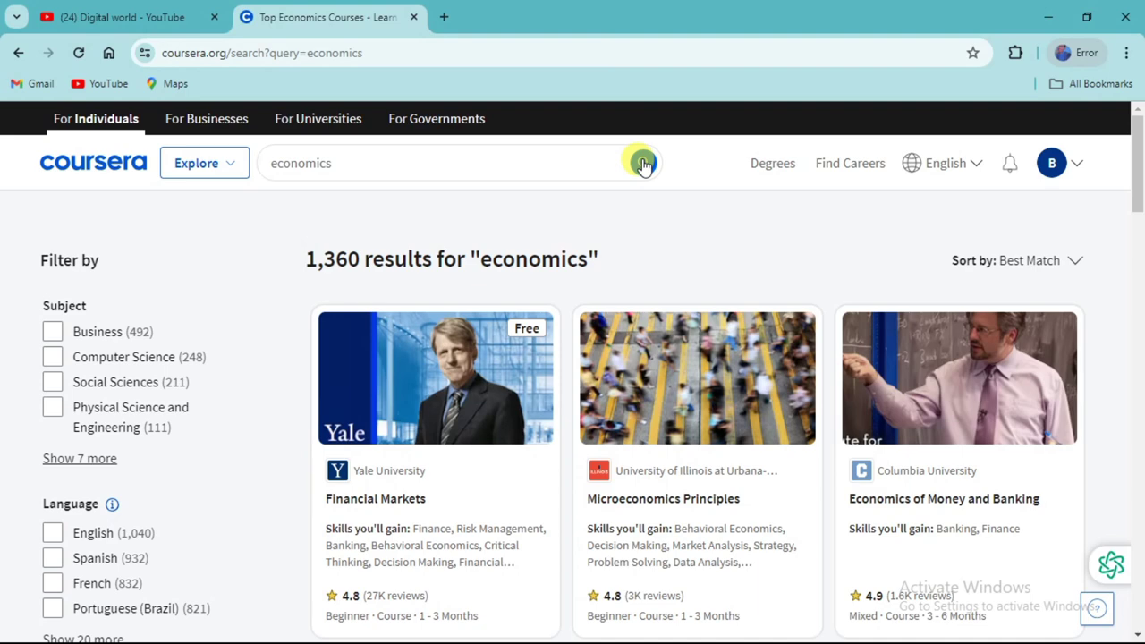
Step: Examine the economics course results for providers, skills, ratings, levels, durations and free labels, down to the related searches
scroll(642, 163, down, 2)
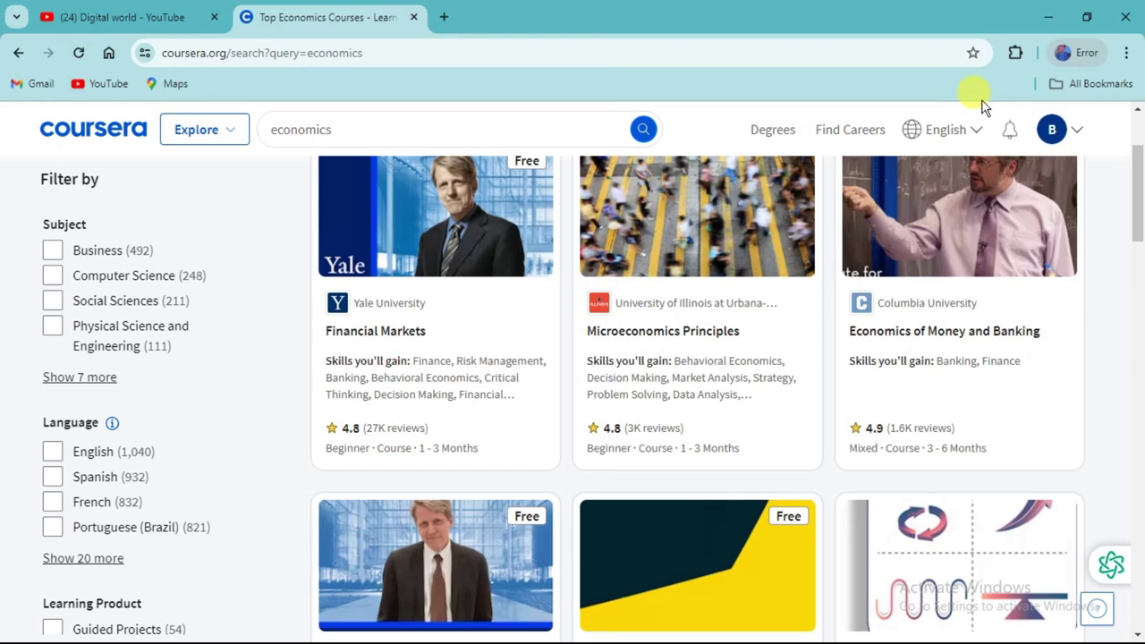
key(ctrl+plus)
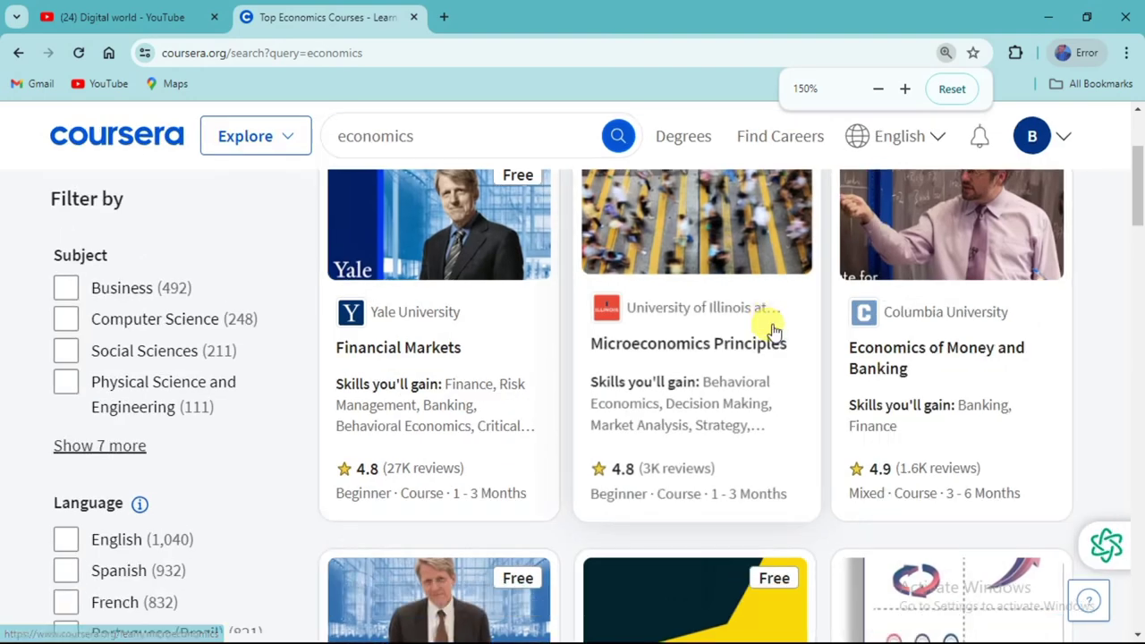
key(ctrl+plus)
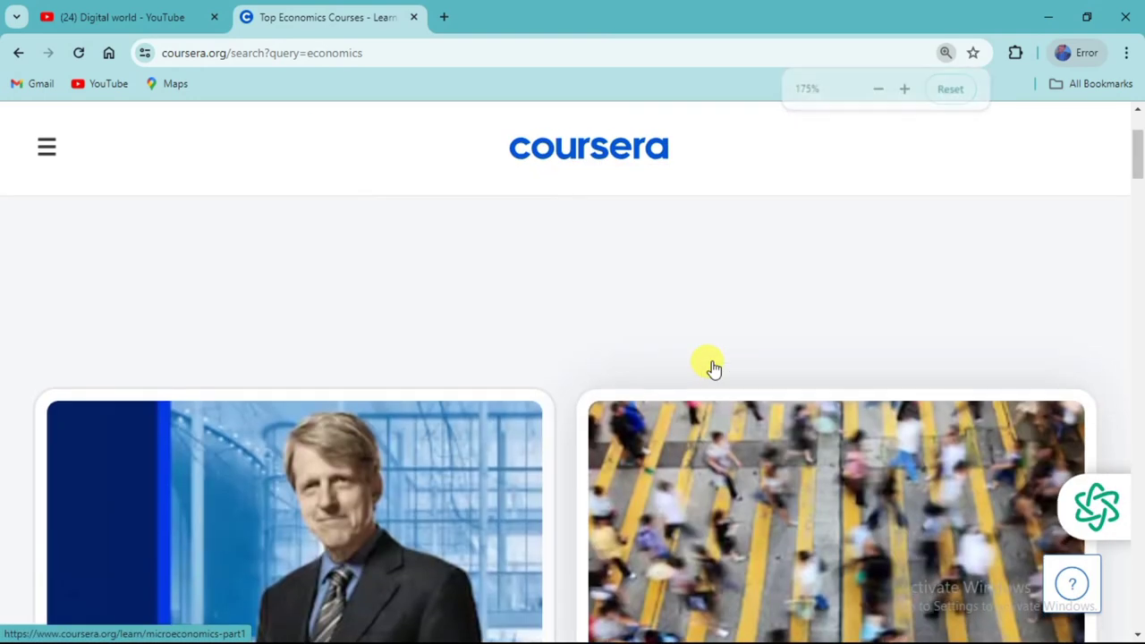
scroll(713, 366, down, 4)
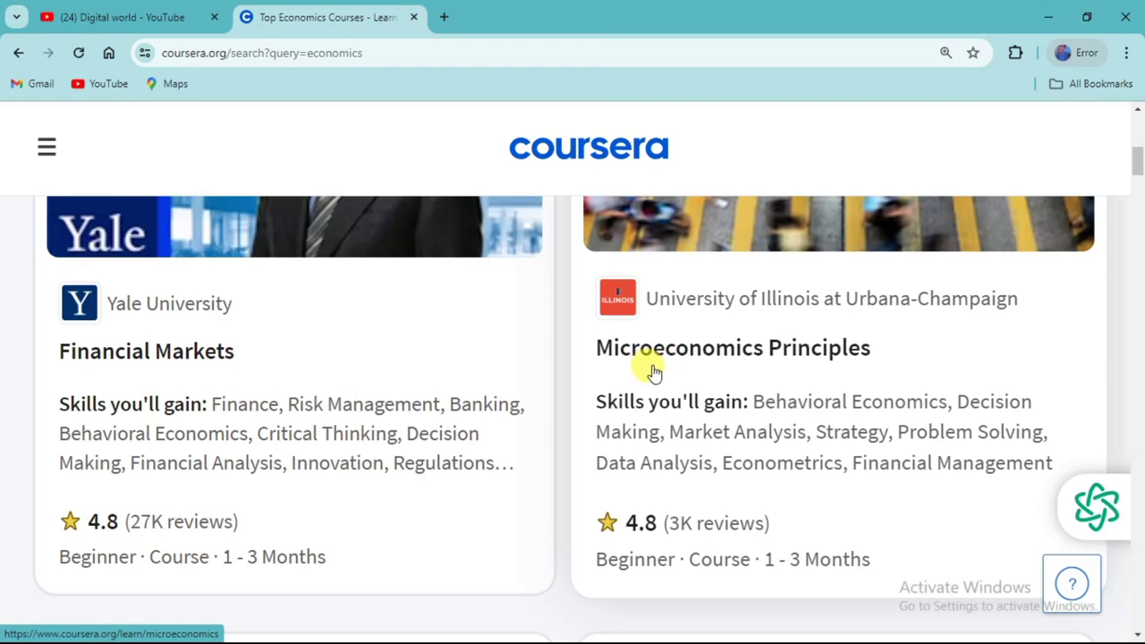
scroll(653, 371, down, 5)
scroll(653, 371, down, 2)
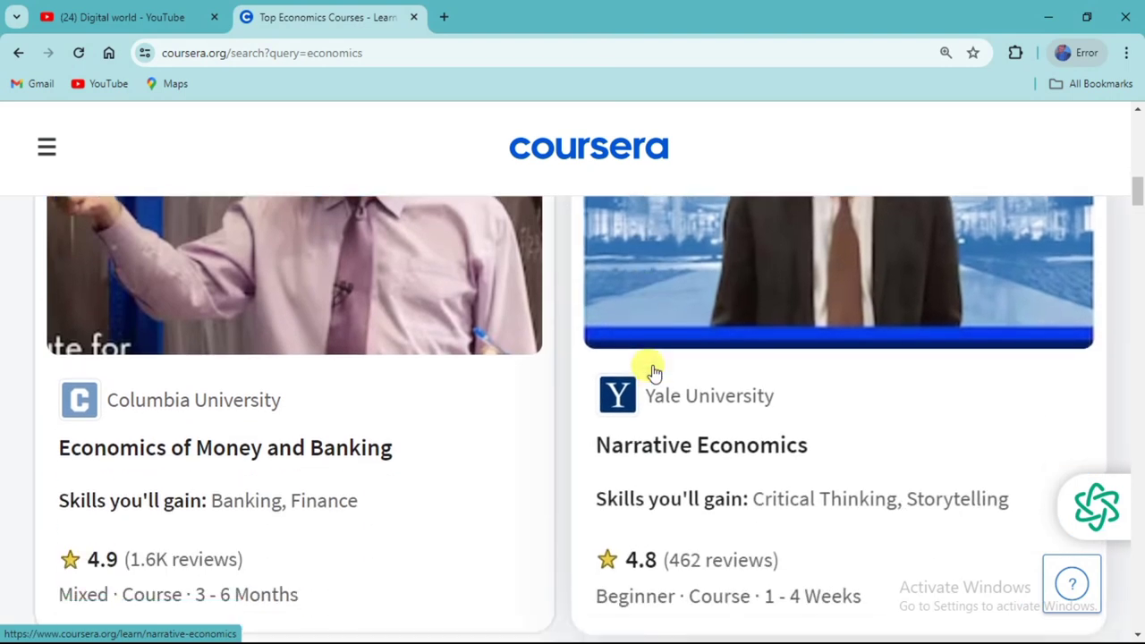
scroll(653, 371, down, 1)
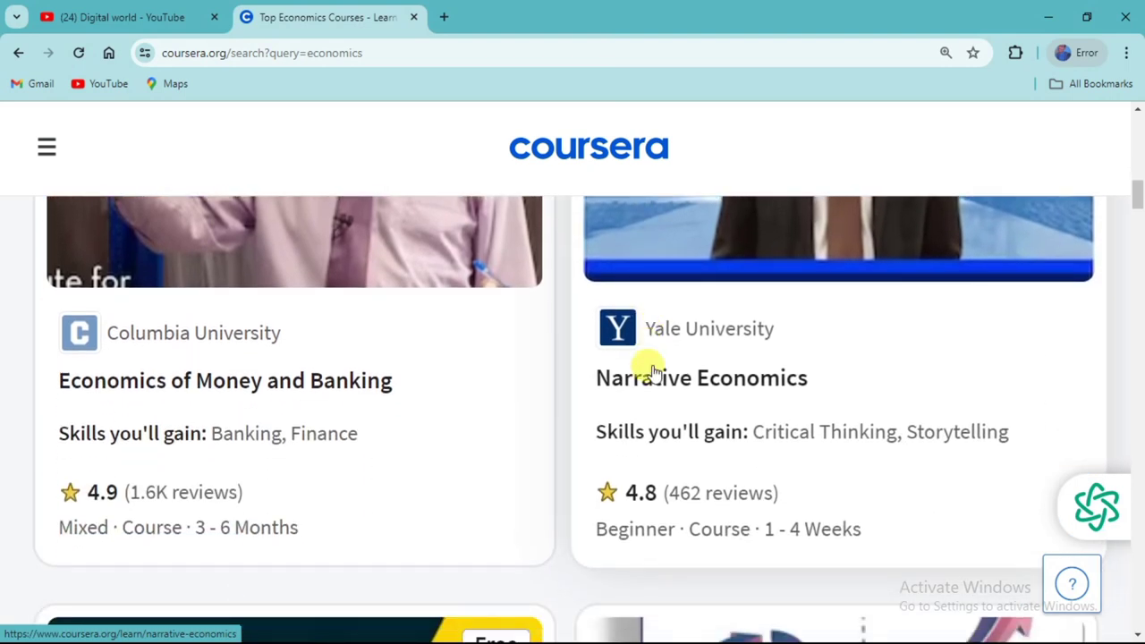
scroll(653, 371, down, 1)
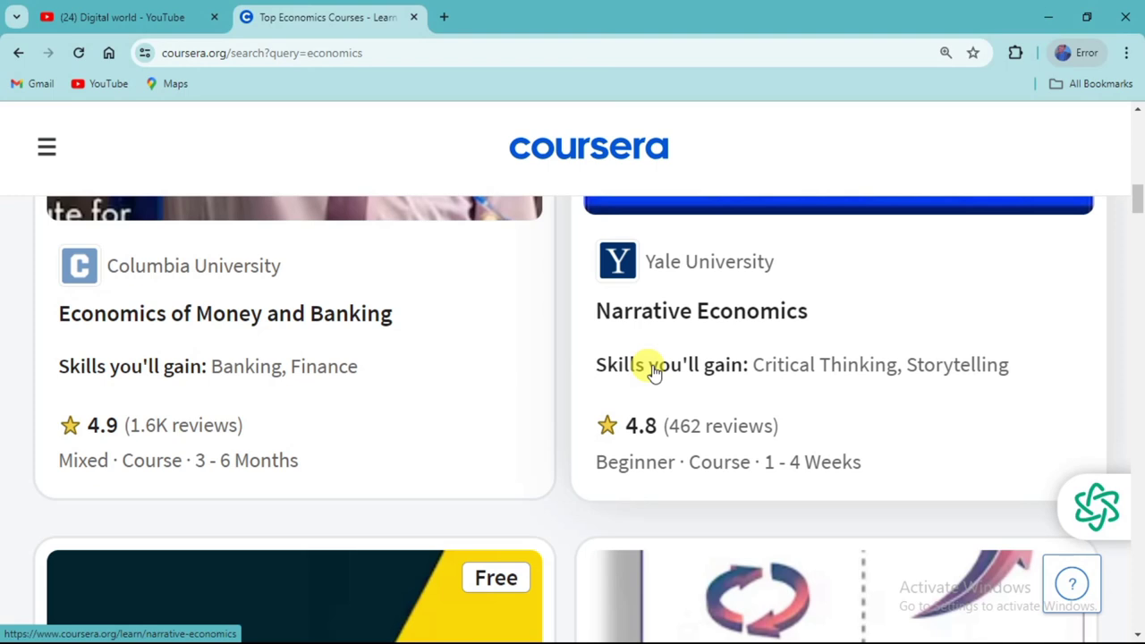
scroll(653, 371, down, 6)
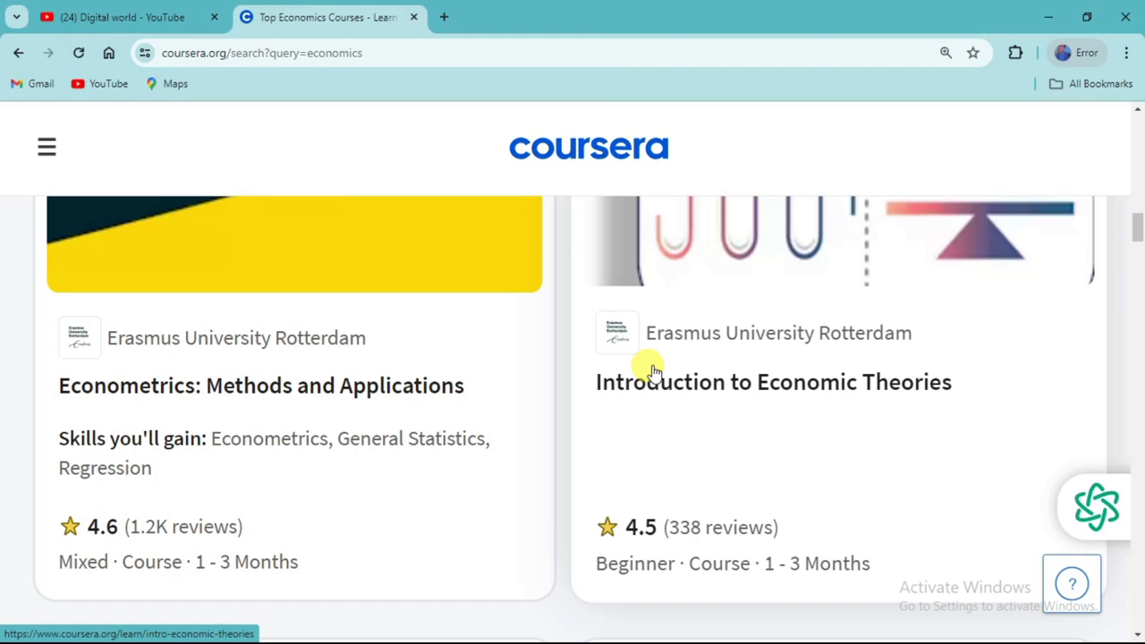
scroll(653, 371, down, 2)
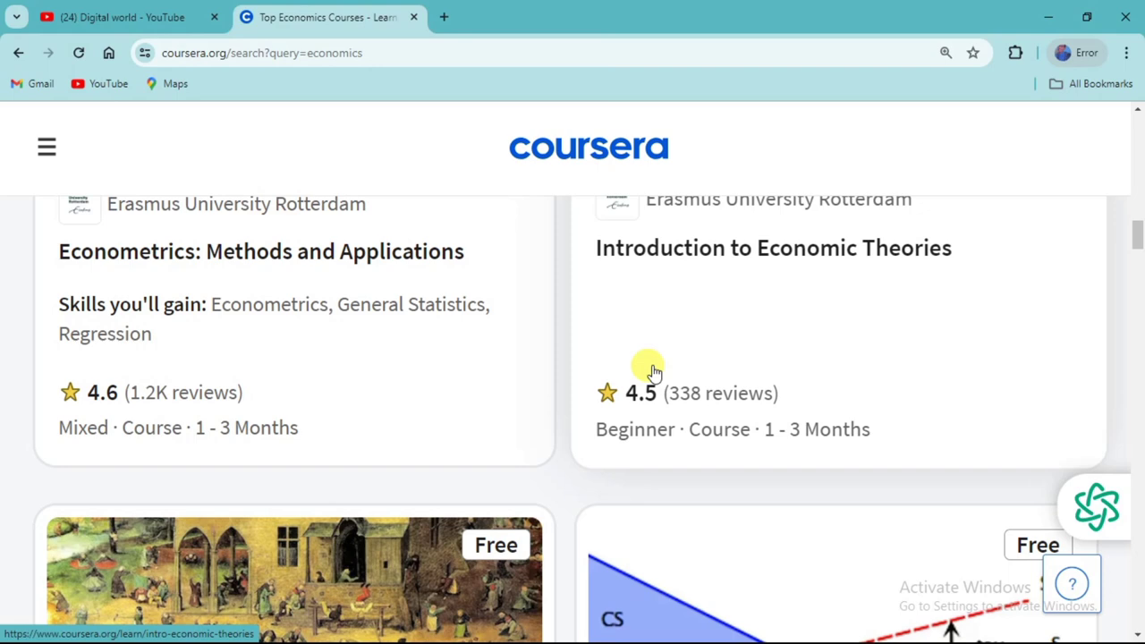
scroll(652, 372, down, 2)
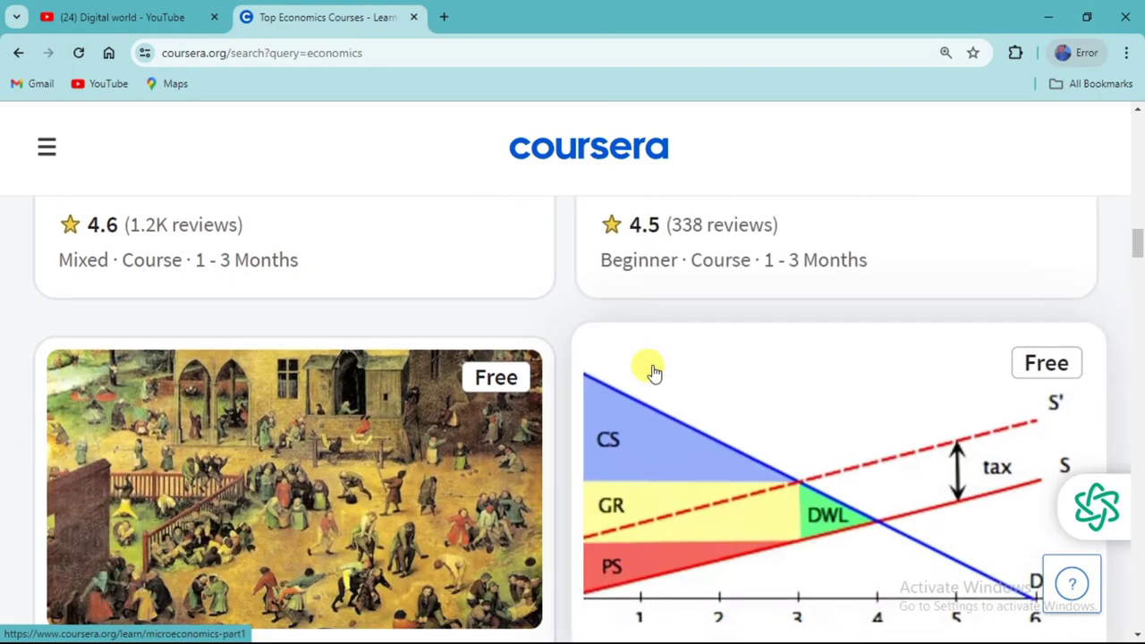
scroll(653, 371, down, 4)
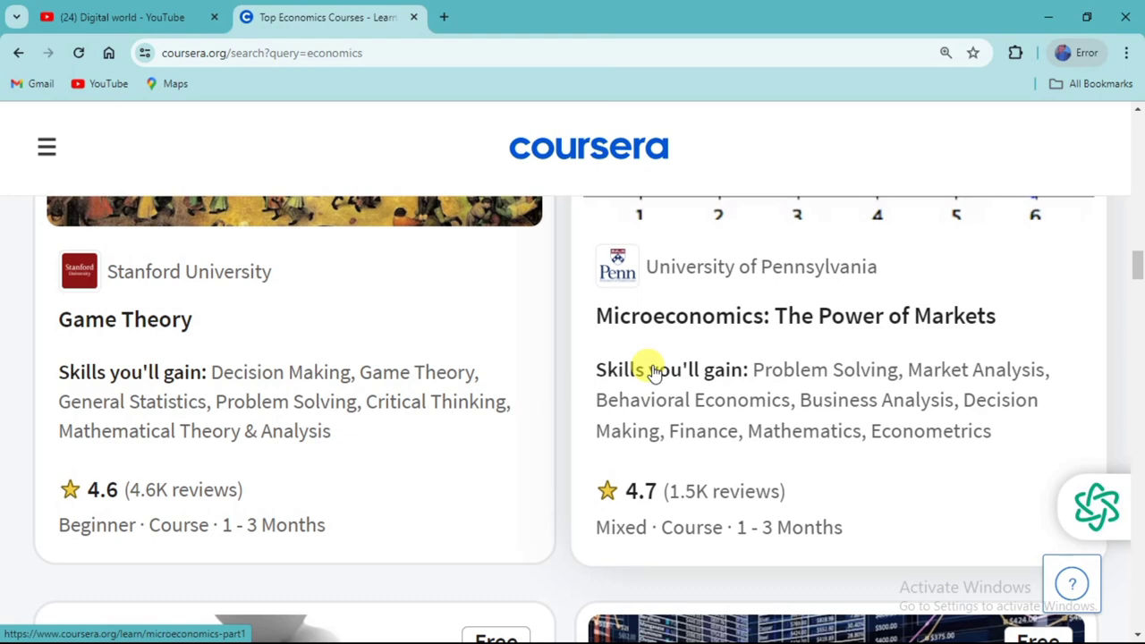
scroll(653, 371, down, 6)
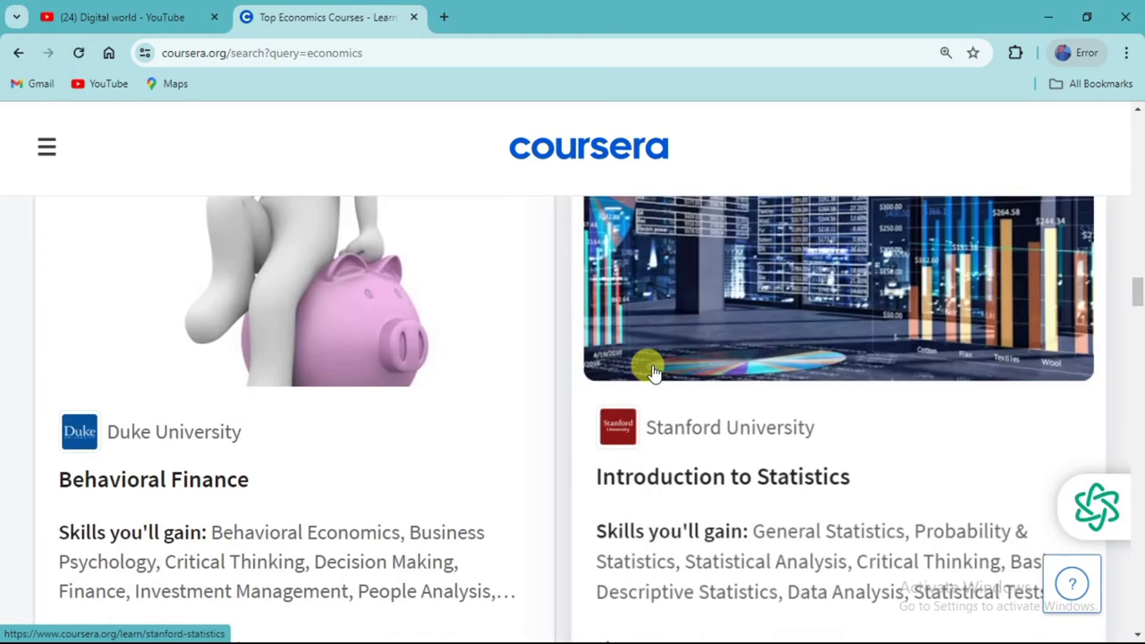
scroll(653, 371, down, 2)
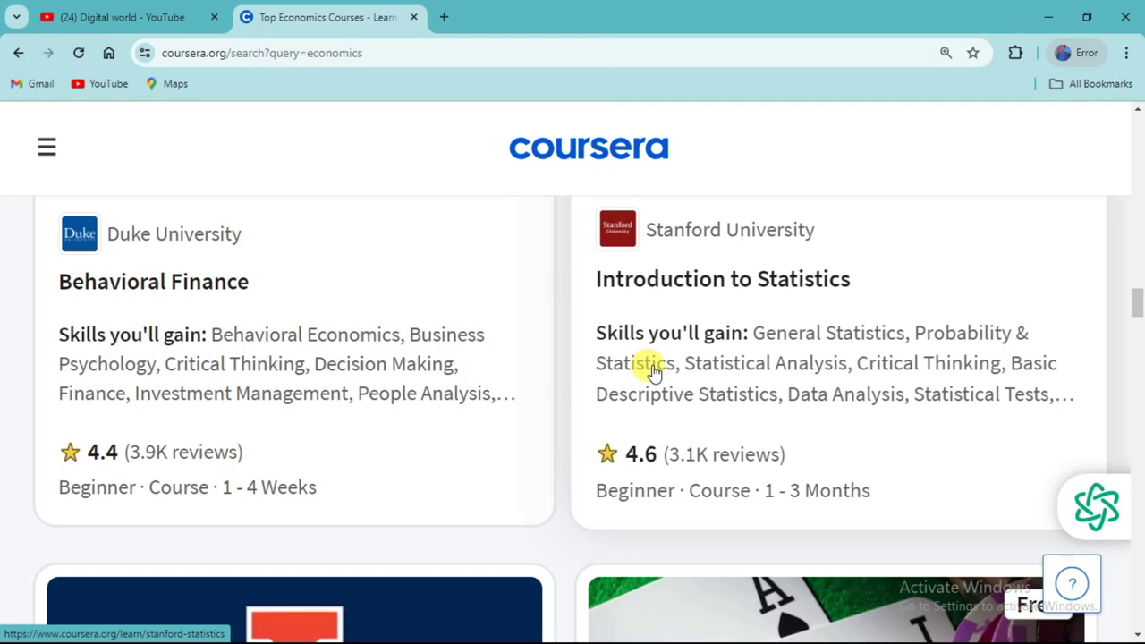
scroll(653, 372, down, 4)
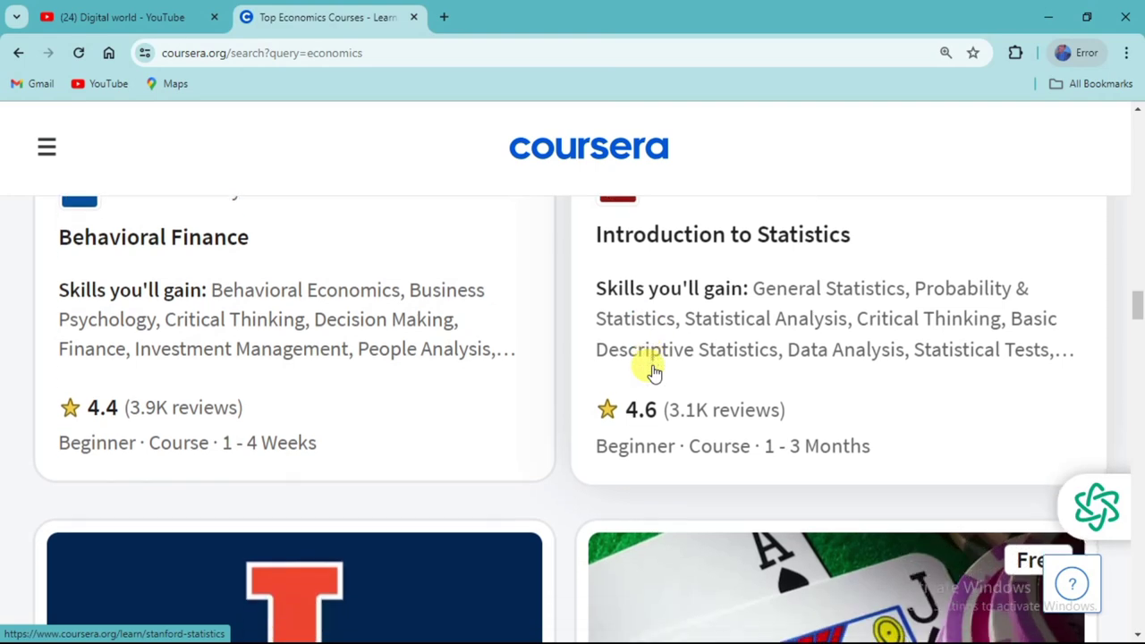
scroll(652, 371, down, 2)
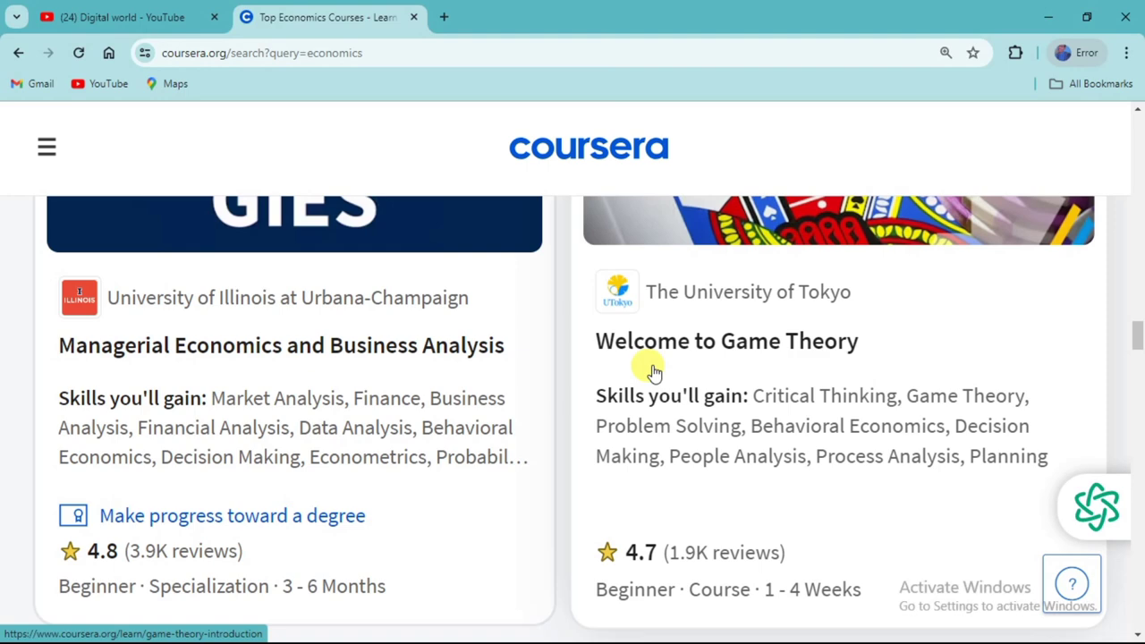
scroll(653, 371, down, 5)
Step: Clear the economics query from the Coursera catalog search
scroll(652, 371, up, 15)
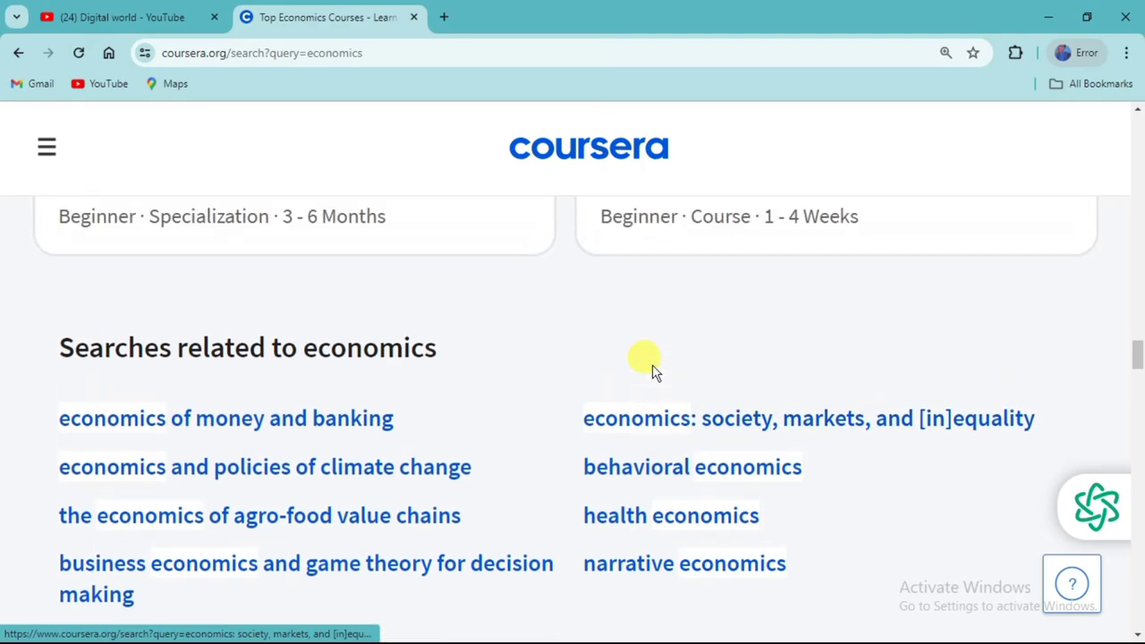
scroll(653, 371, up, 15)
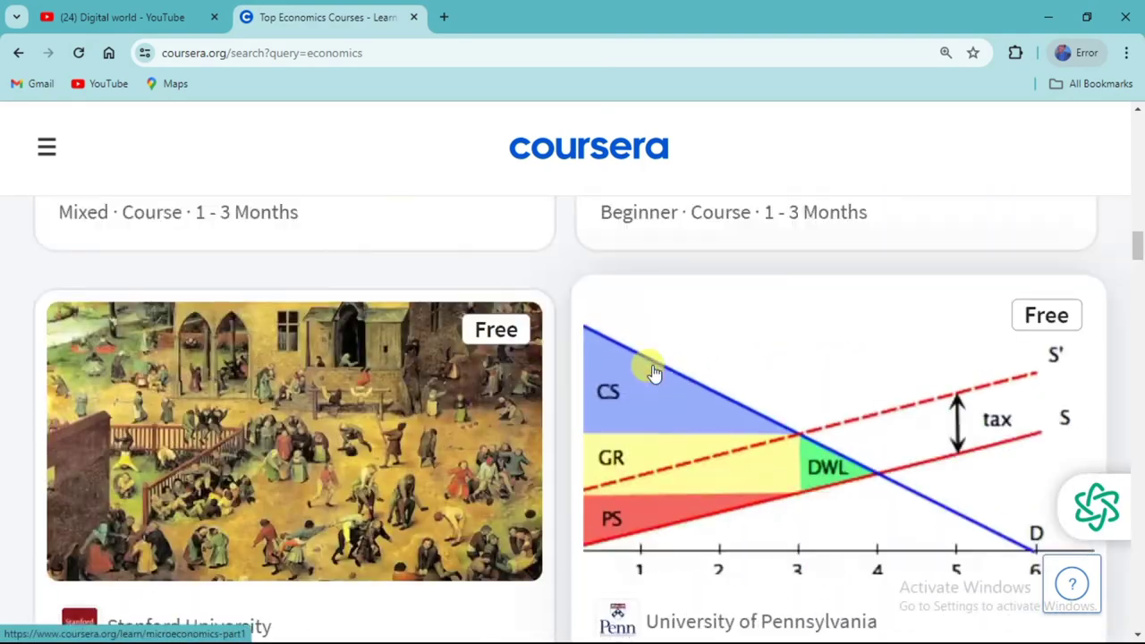
scroll(653, 372, up, 10)
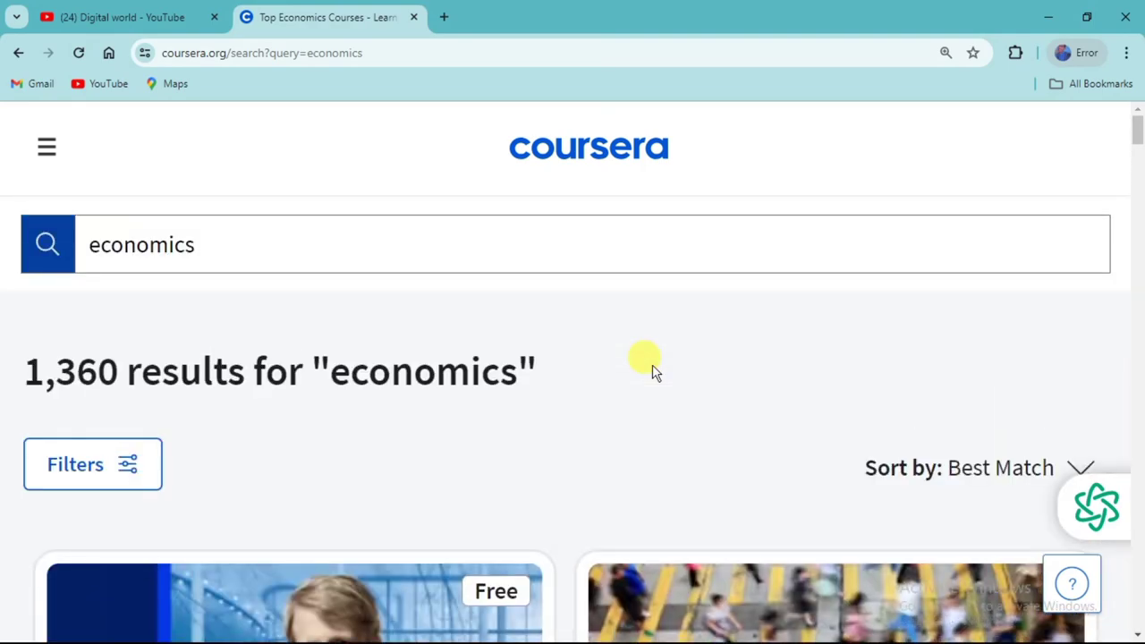
click(227, 253)
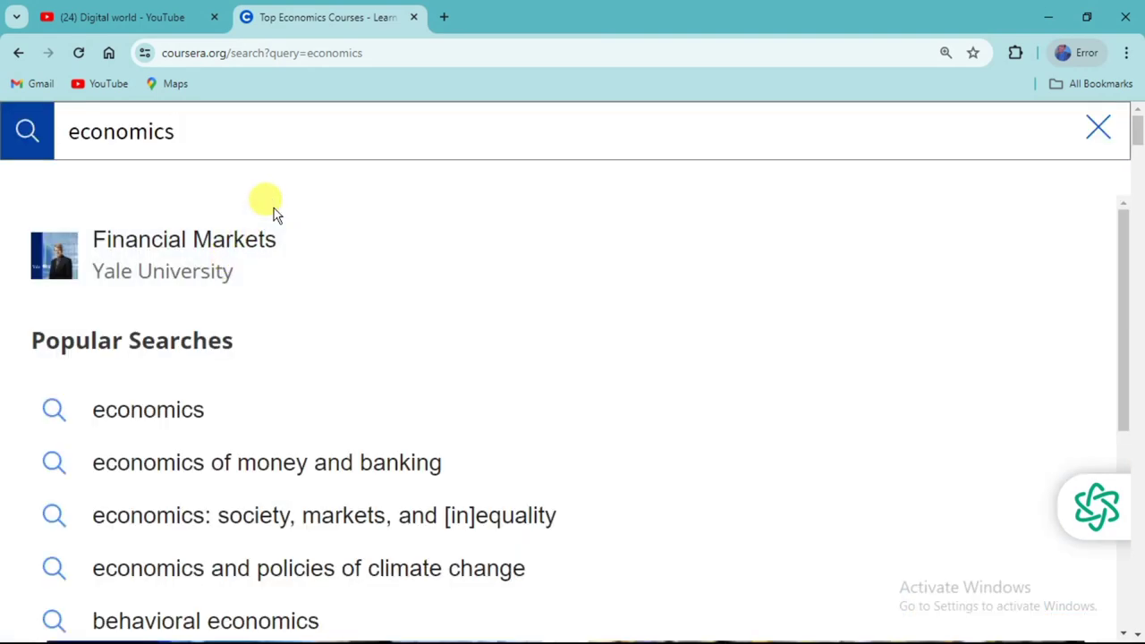
key(BackSpace)
key(BackSpace)
key(BackSpace)
key(BackSpace)
key(BackSpace)
key(BackSpace)
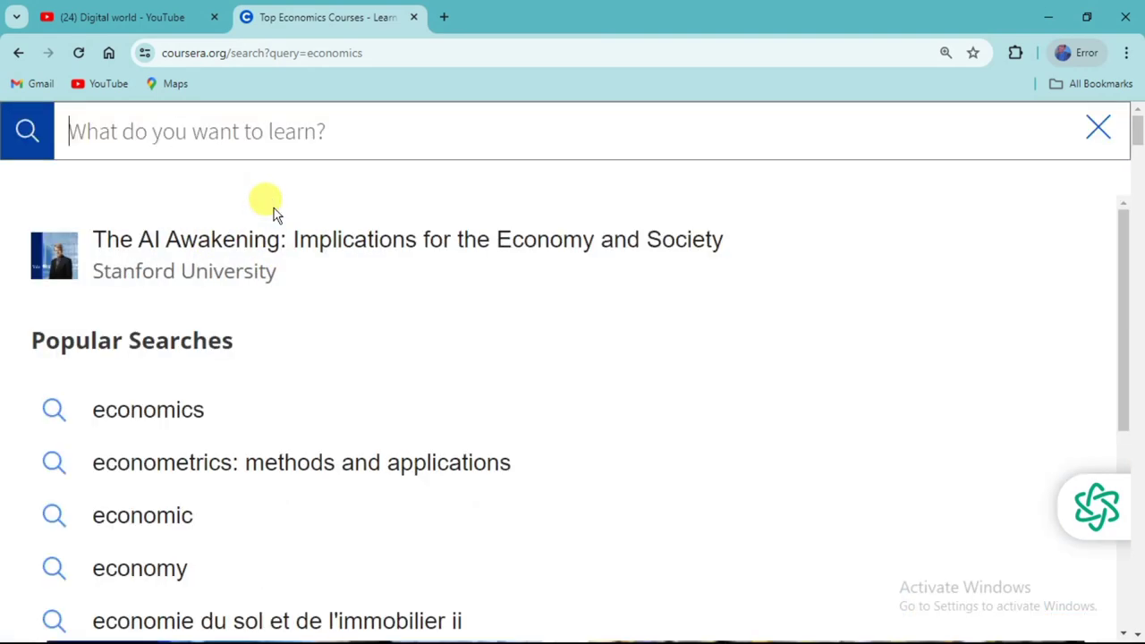
text(ge)
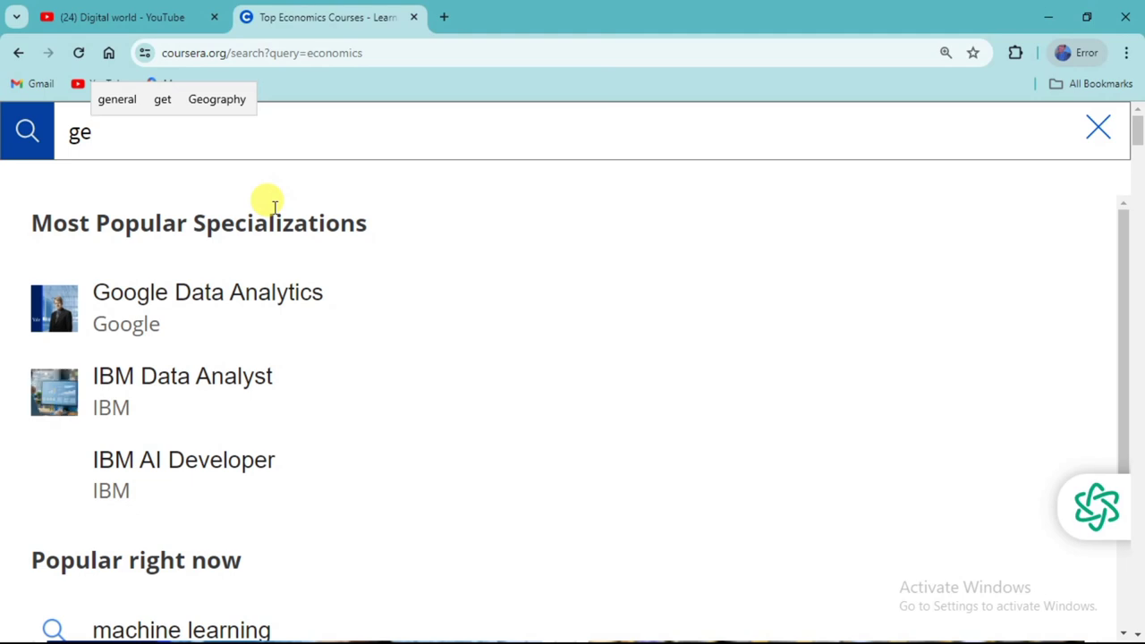
text(olo)
key(BackSpace)
key(BackSpace)
key(BackSpace)
key(BackSpace)
key(BackSpace)
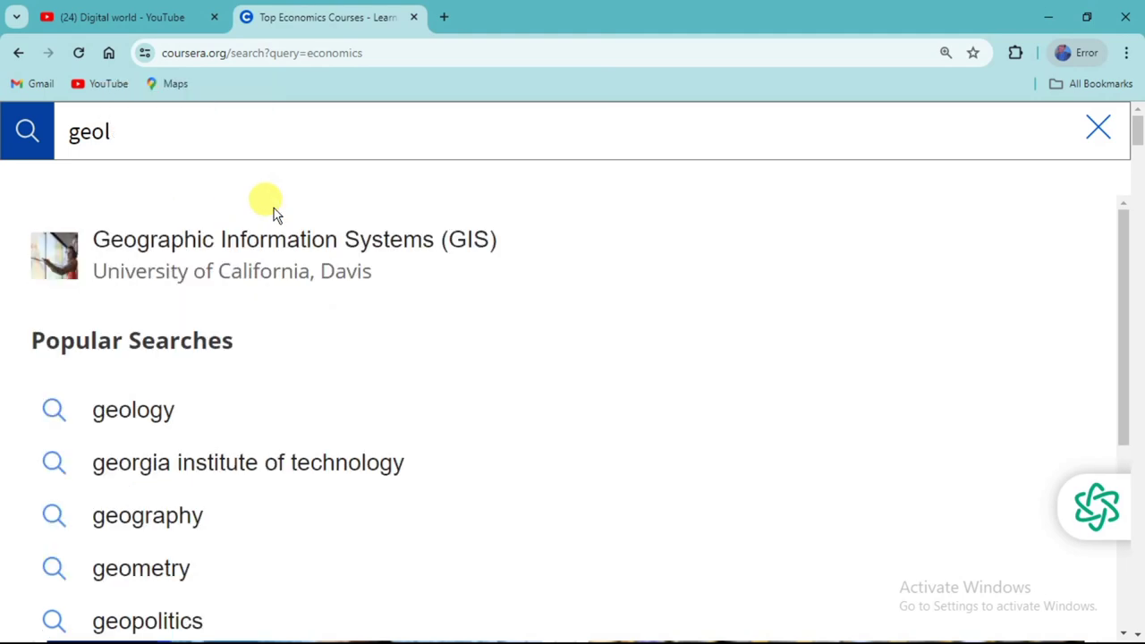
Step: Search the Coursera catalog for "hotel management" using the matching popular search suggestion
text(hotel)
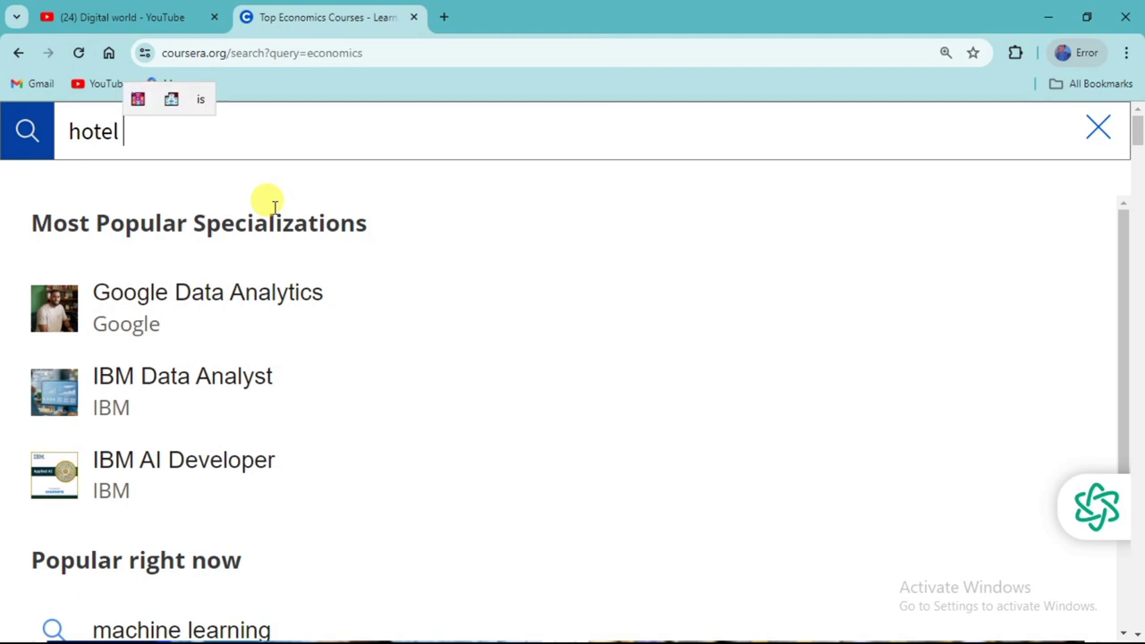
text( ma)
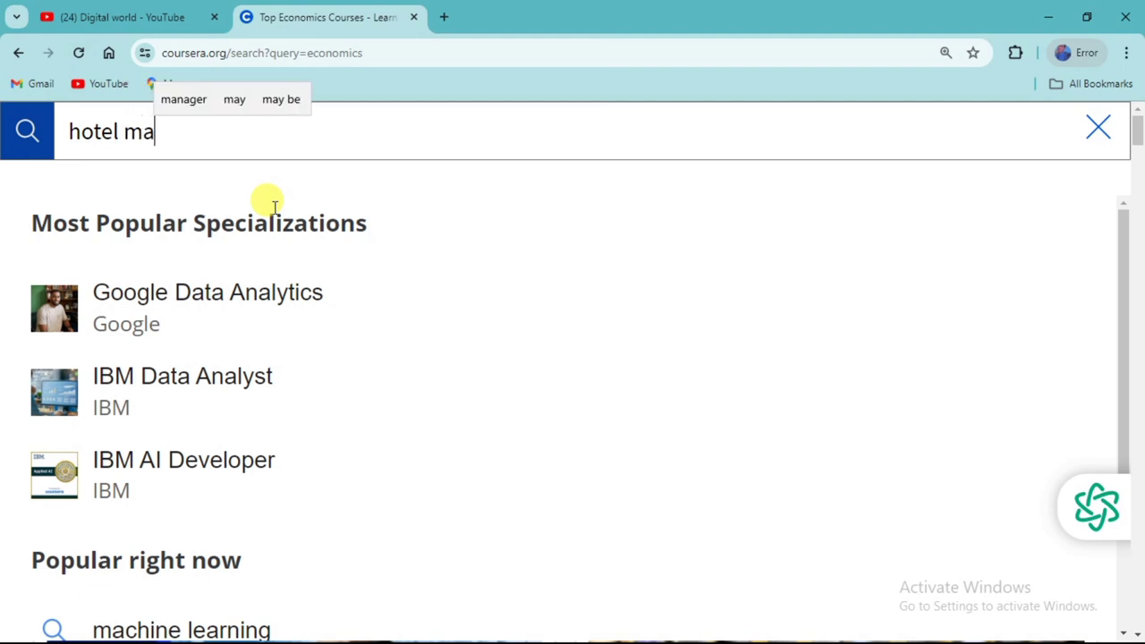
text(nag)
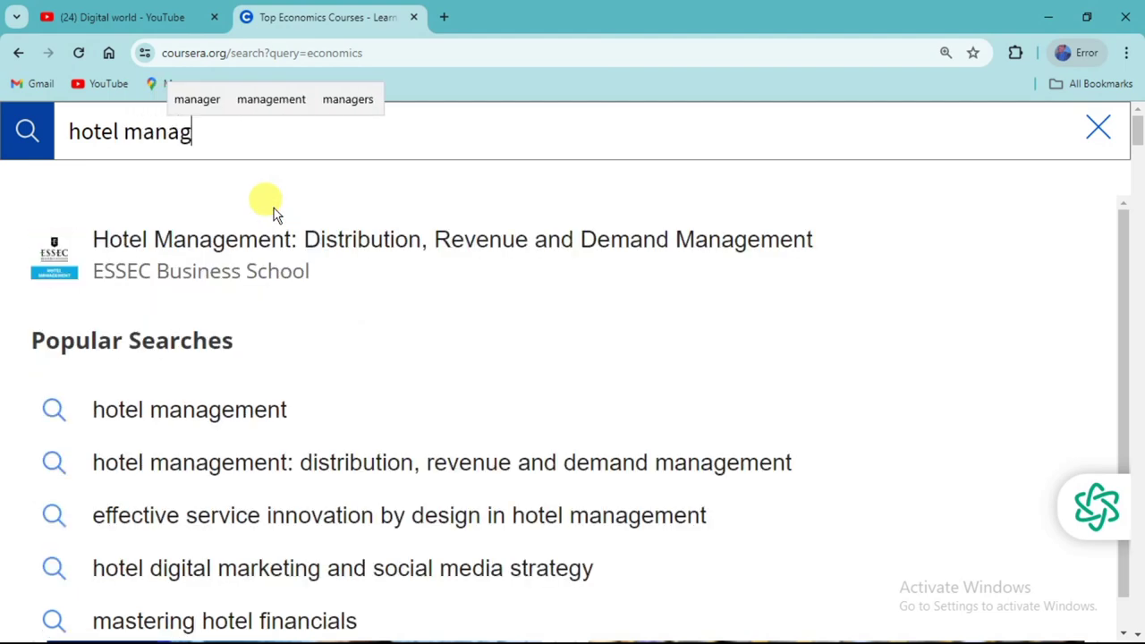
click(279, 101)
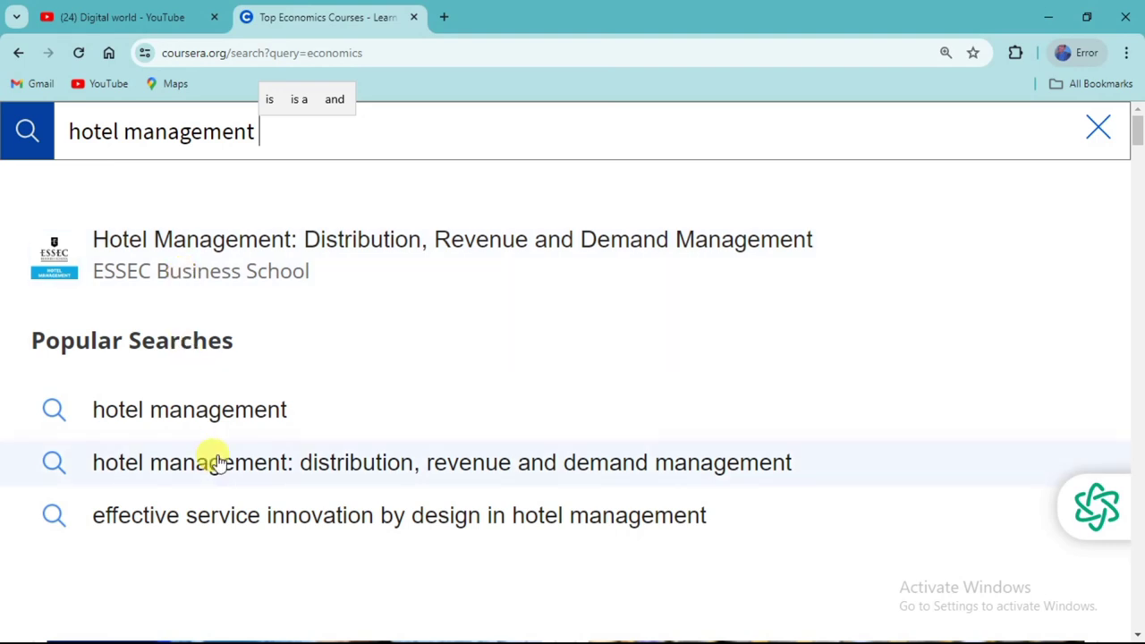
click(220, 410)
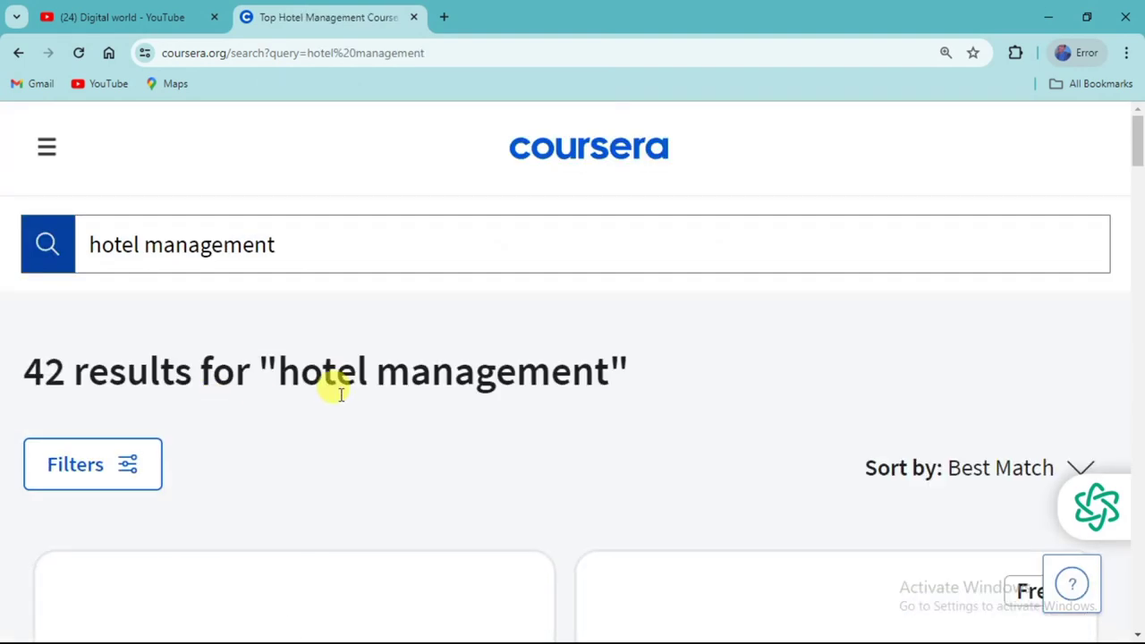
Step: Examine the first hotel management course cards, including providers, skills, ratings, levels and durations, down to the Starweaver hospitality courses
scroll(728, 407, down, 5)
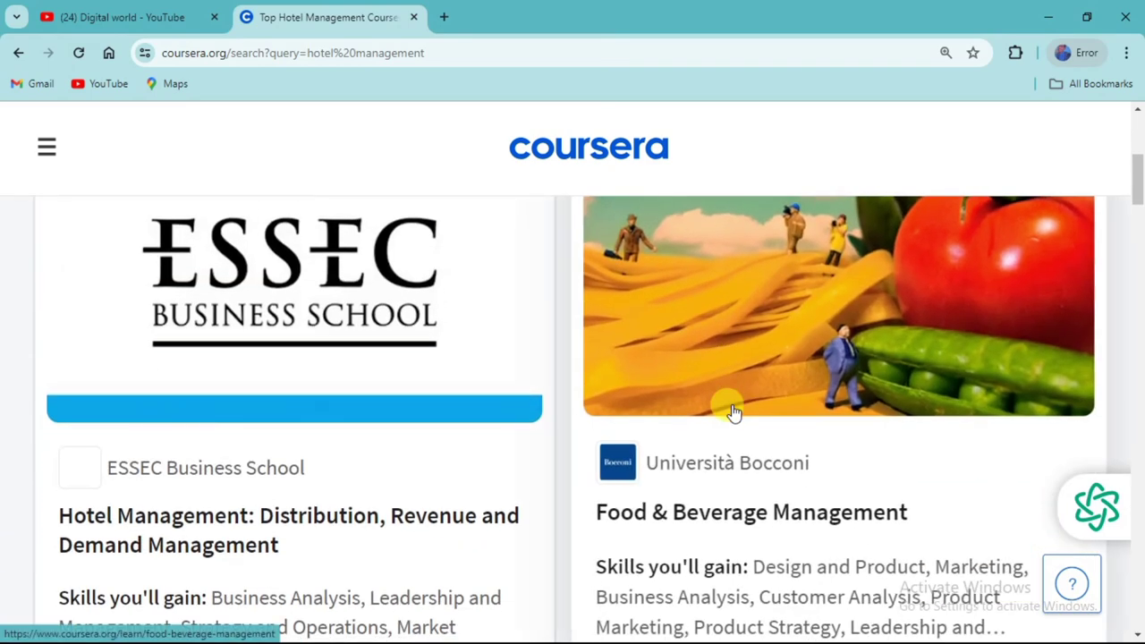
scroll(732, 411, down, 3)
scroll(732, 411, up, 2)
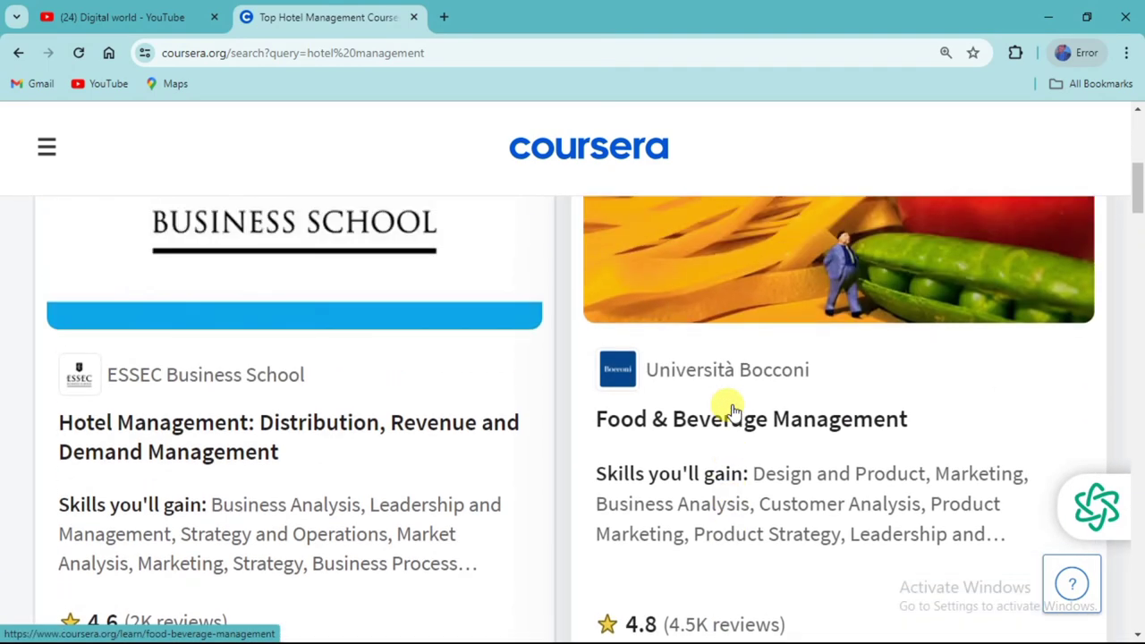
scroll(732, 409, down, 1)
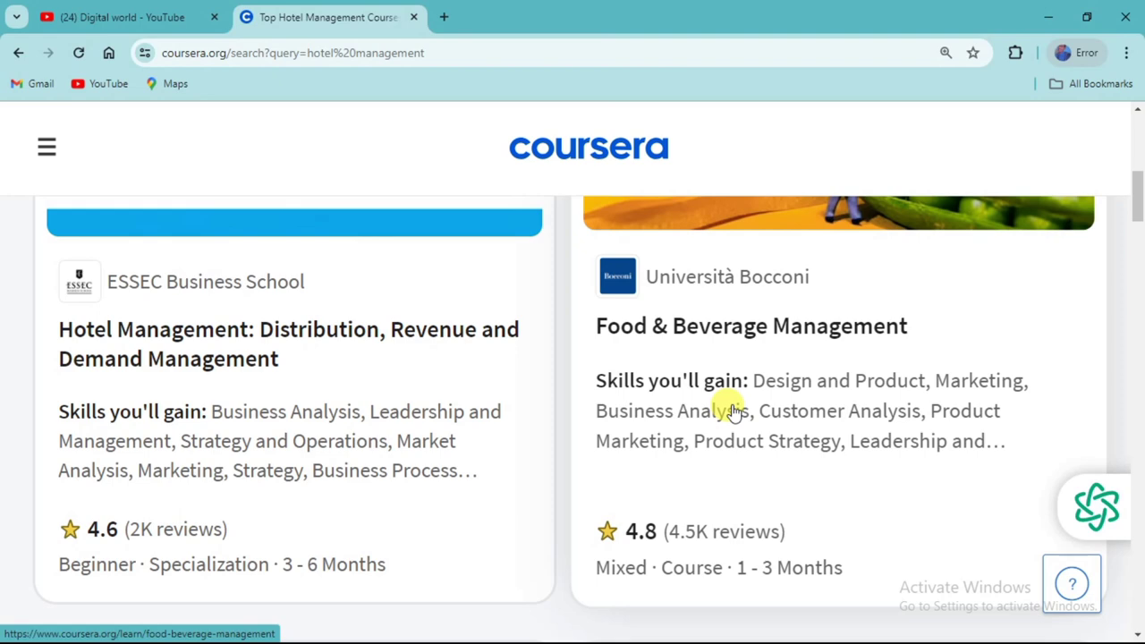
scroll(732, 412, down, 7)
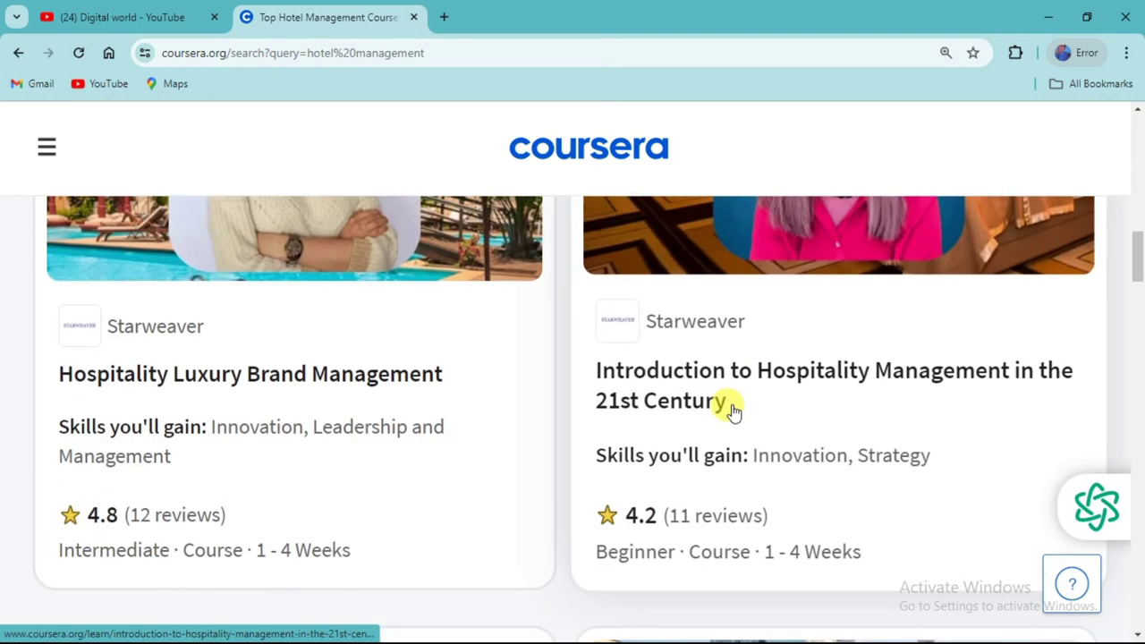
scroll(732, 410, up, 1)
scroll(731, 409, down, 2)
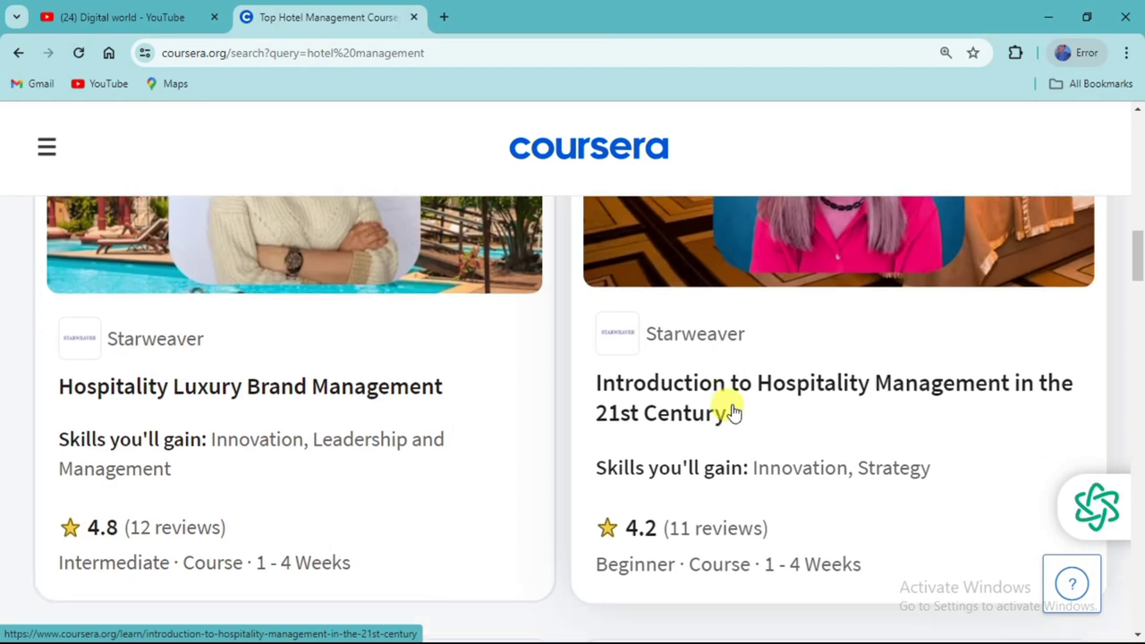
scroll(731, 410, up, 1)
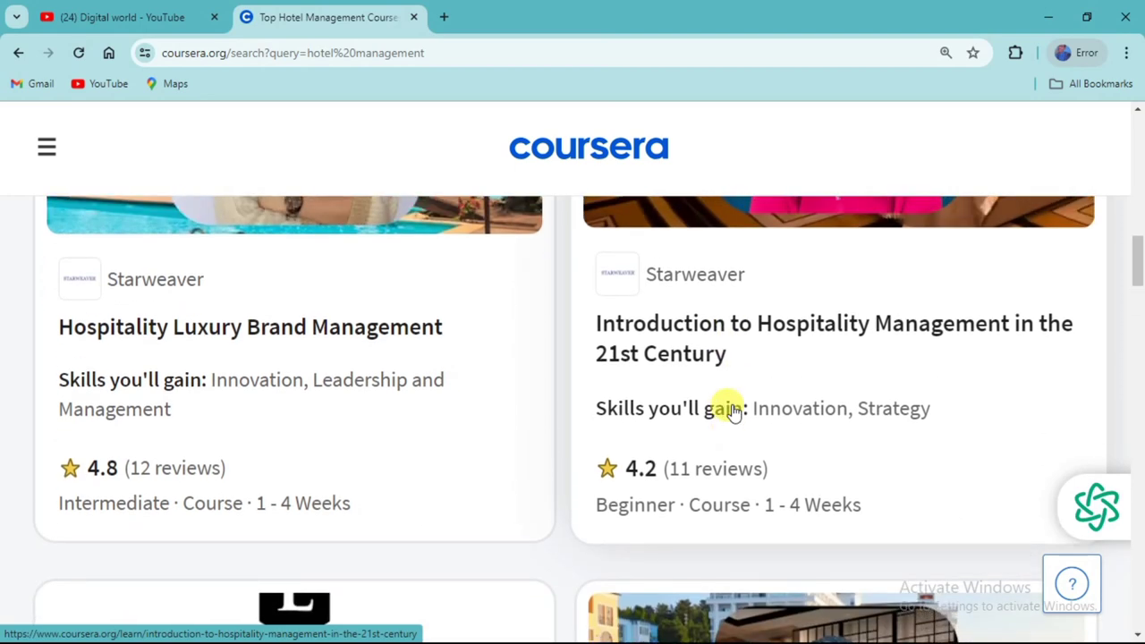
scroll(731, 410, up, 2)
scroll(731, 409, down, 1)
Step: Examine the remaining hotel management results, from the hotel distribution and financials courses to beyond the related searches
scroll(731, 409, down, 6)
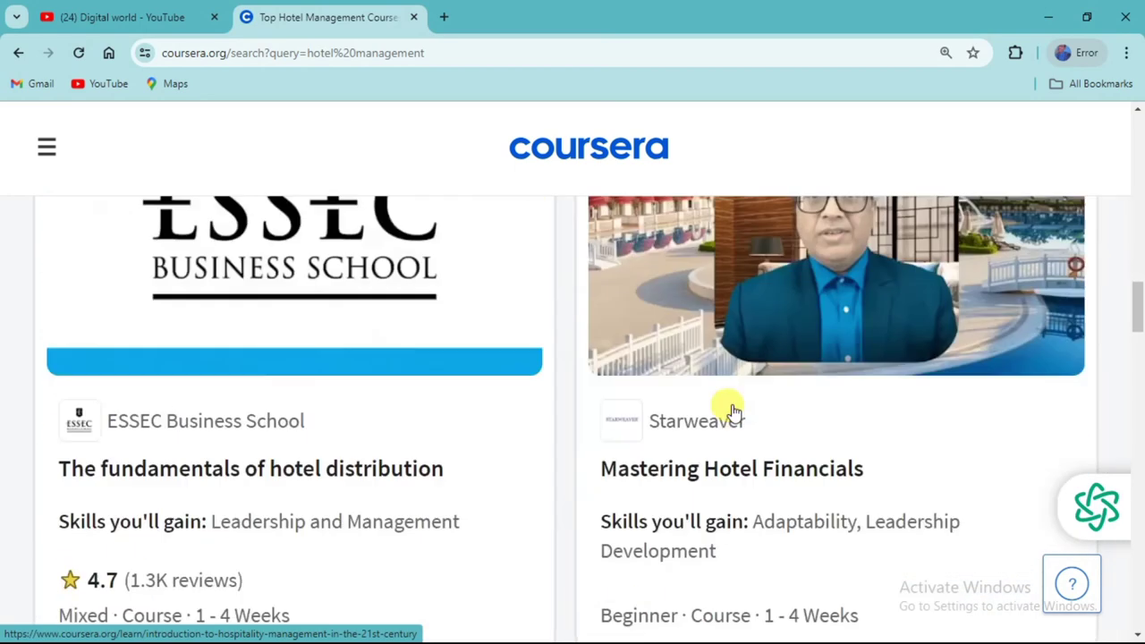
scroll(732, 410, down, 2)
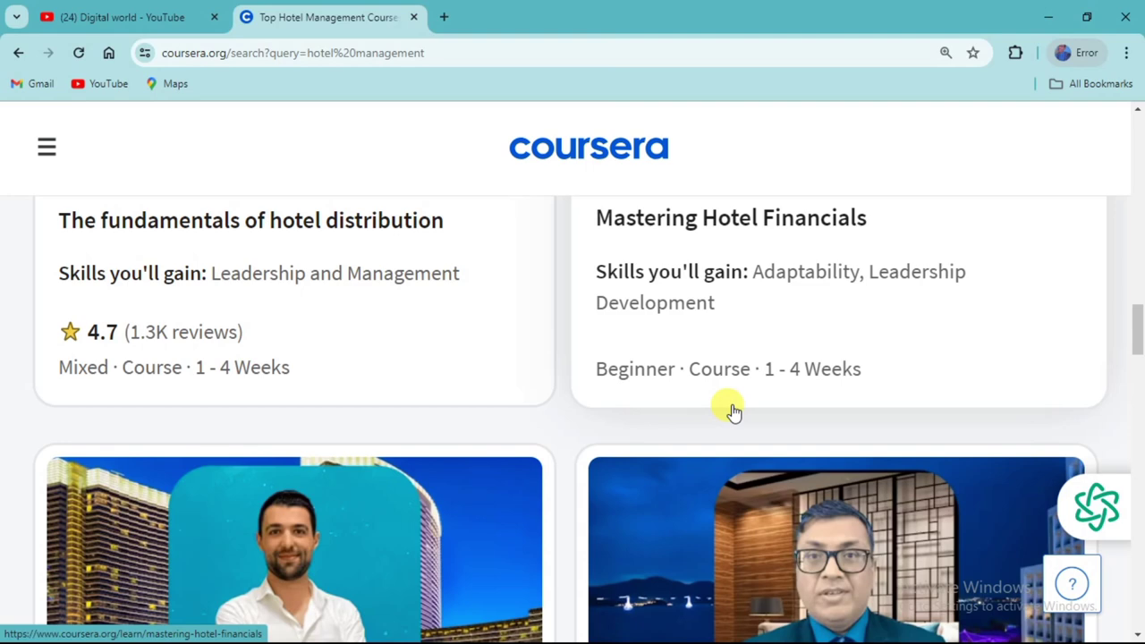
scroll(731, 410, up, 1)
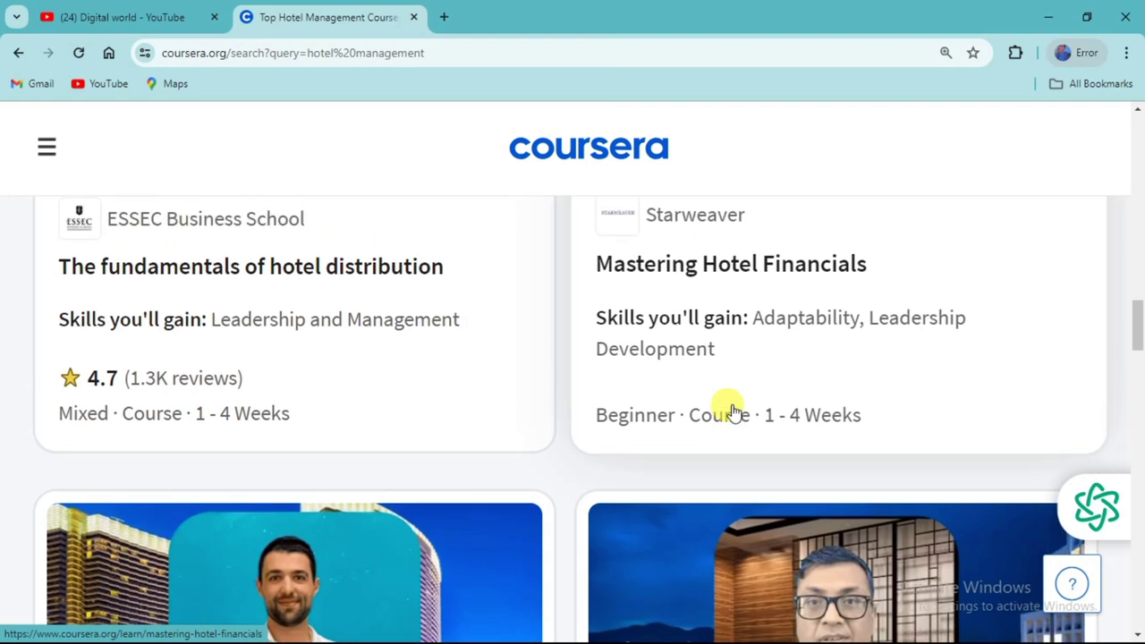
scroll(732, 410, up, 5)
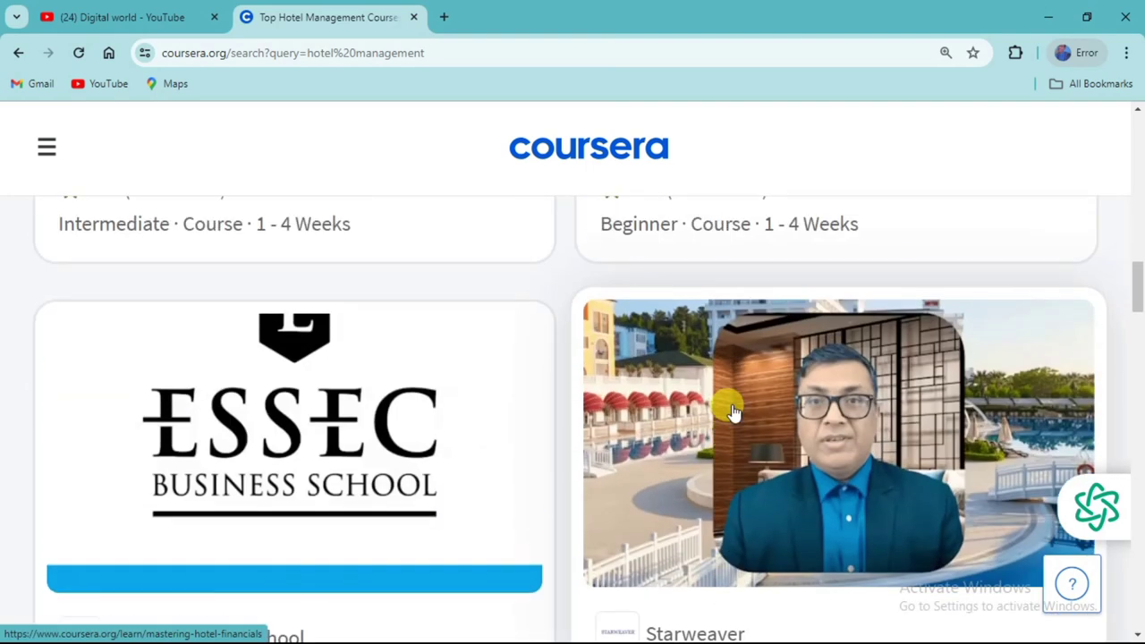
scroll(732, 409, down, 6)
scroll(732, 410, up, 5)
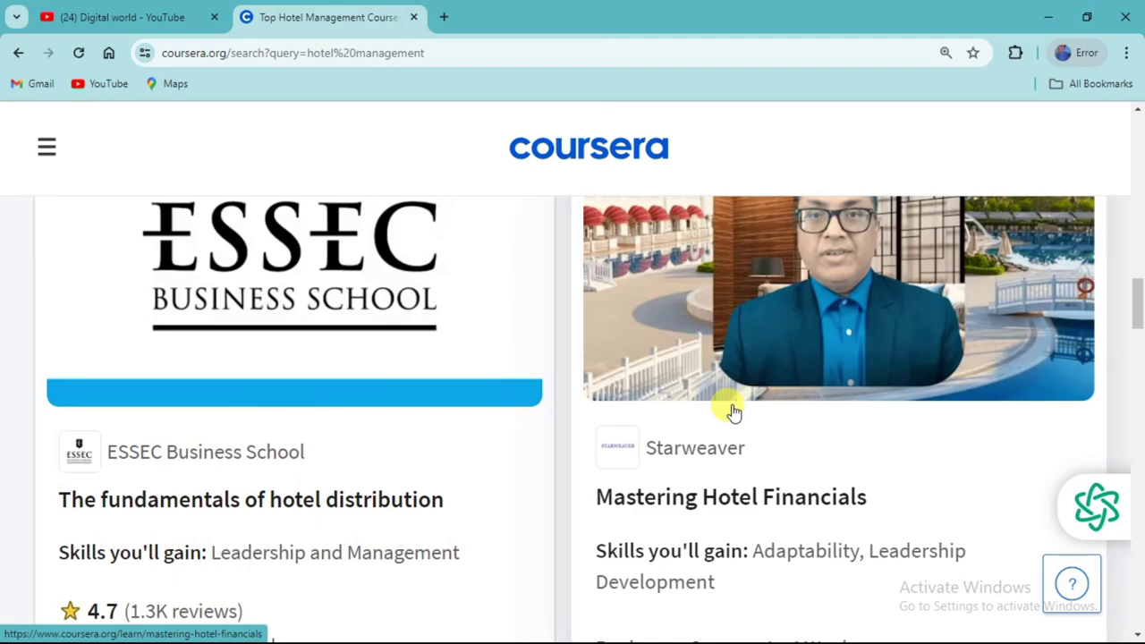
scroll(732, 409, down, 10)
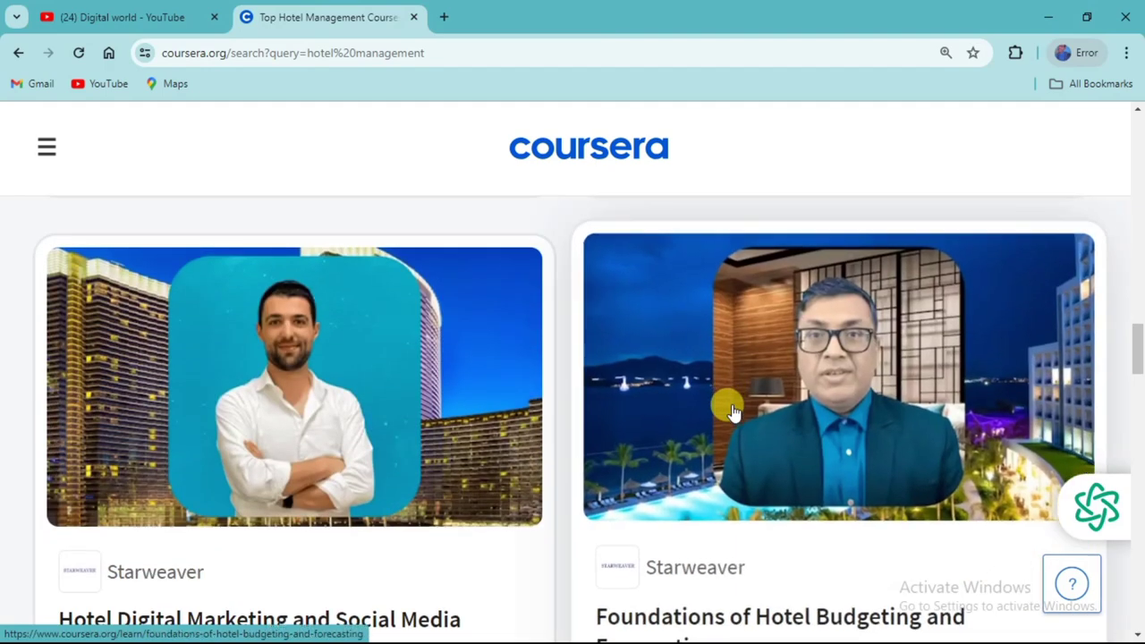
scroll(732, 410, down, 10)
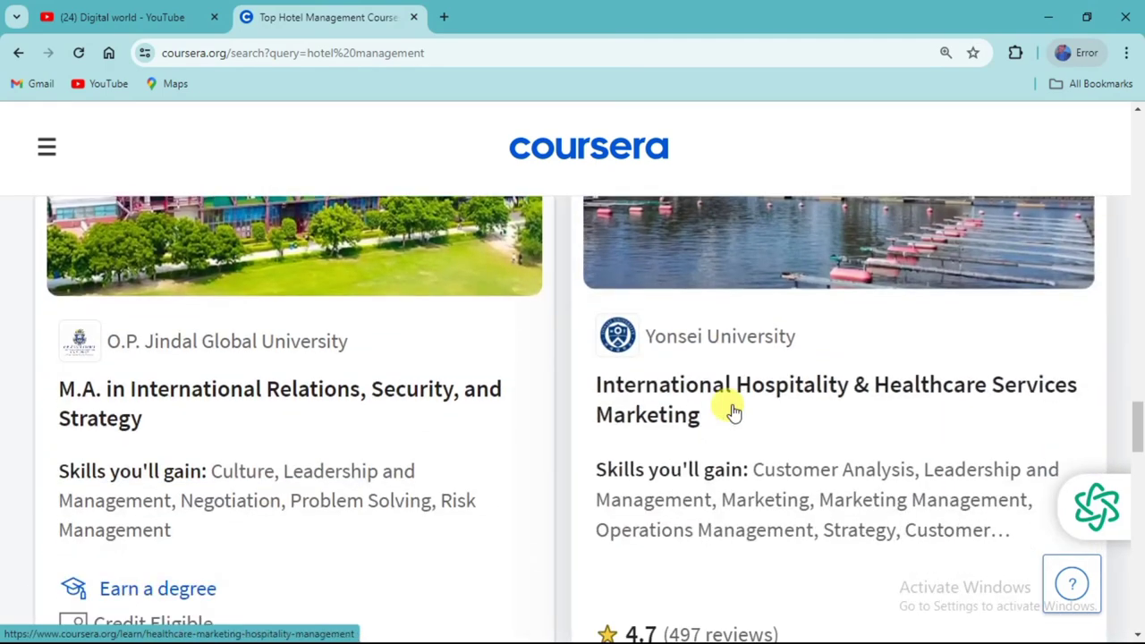
scroll(732, 409, down, 10)
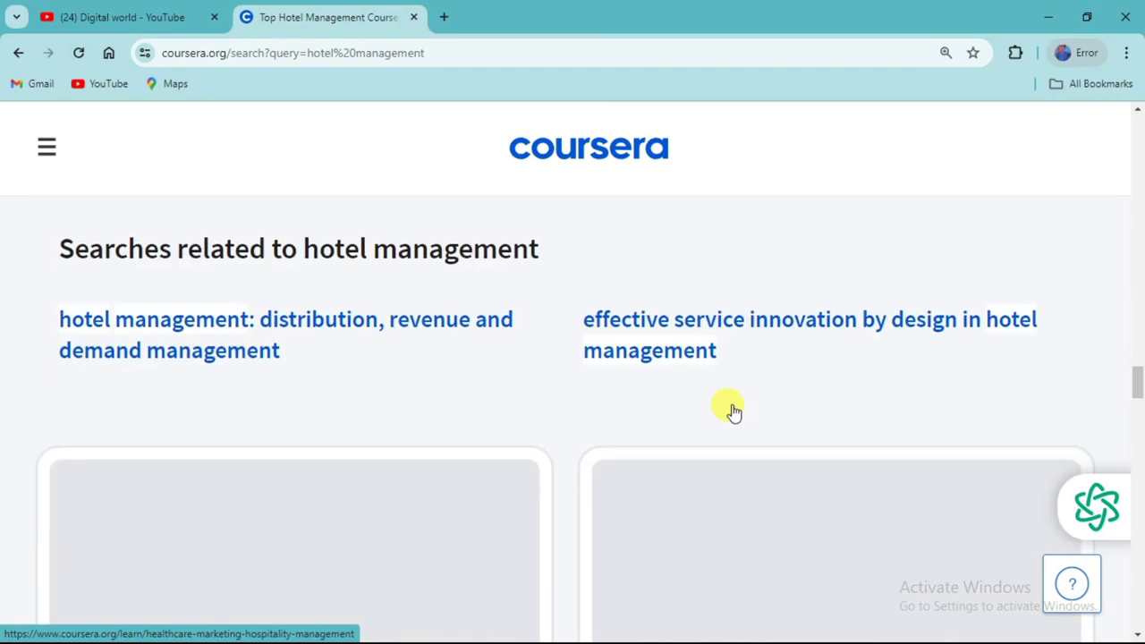
scroll(732, 410, up, 20)
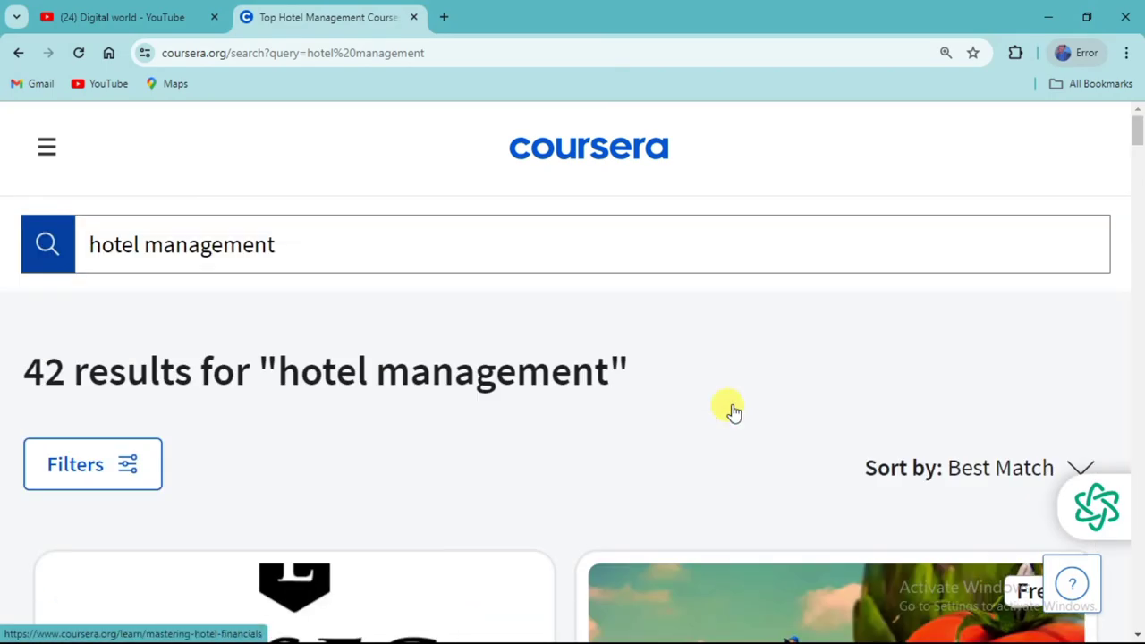
scroll(732, 412, down, 20)
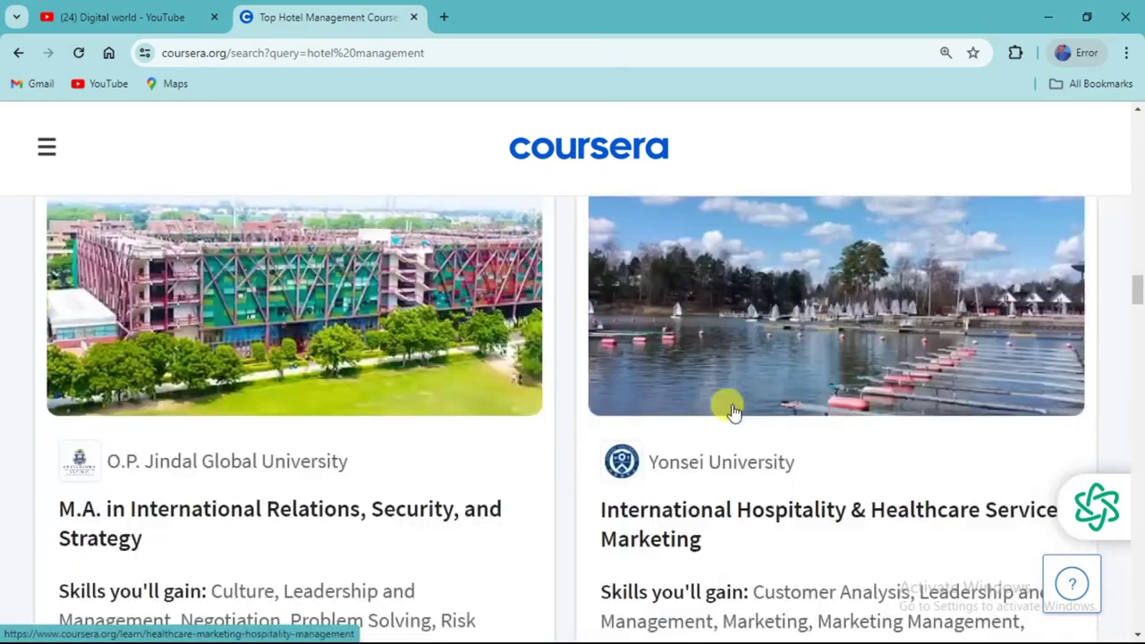
scroll(732, 412, down, 15)
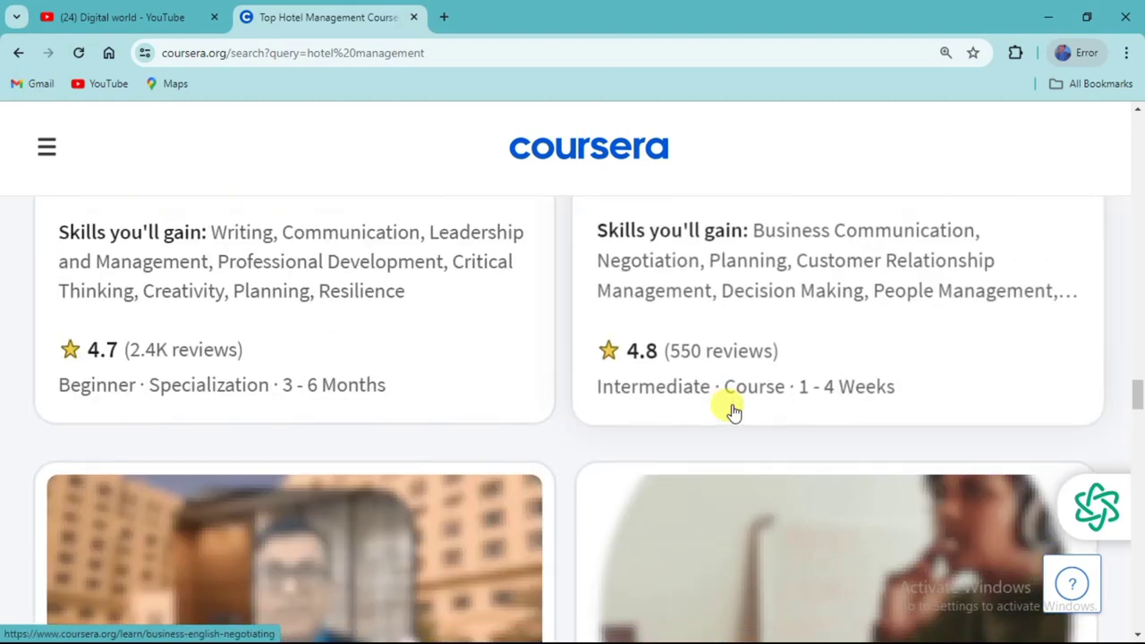
scroll(732, 411, down, 15)
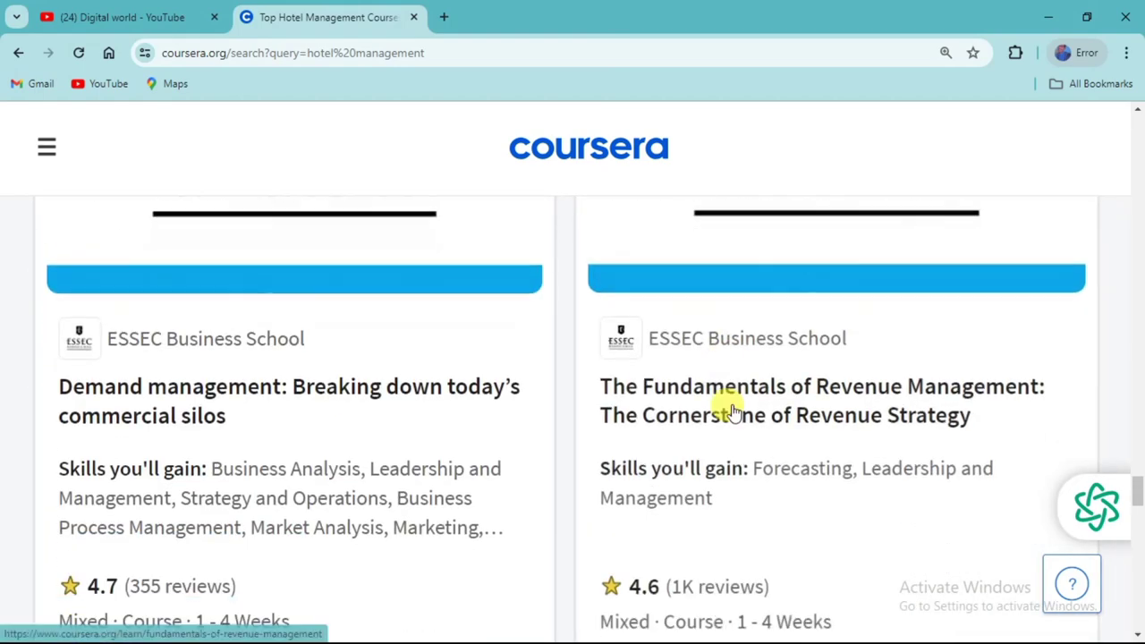
scroll(731, 411, down, 15)
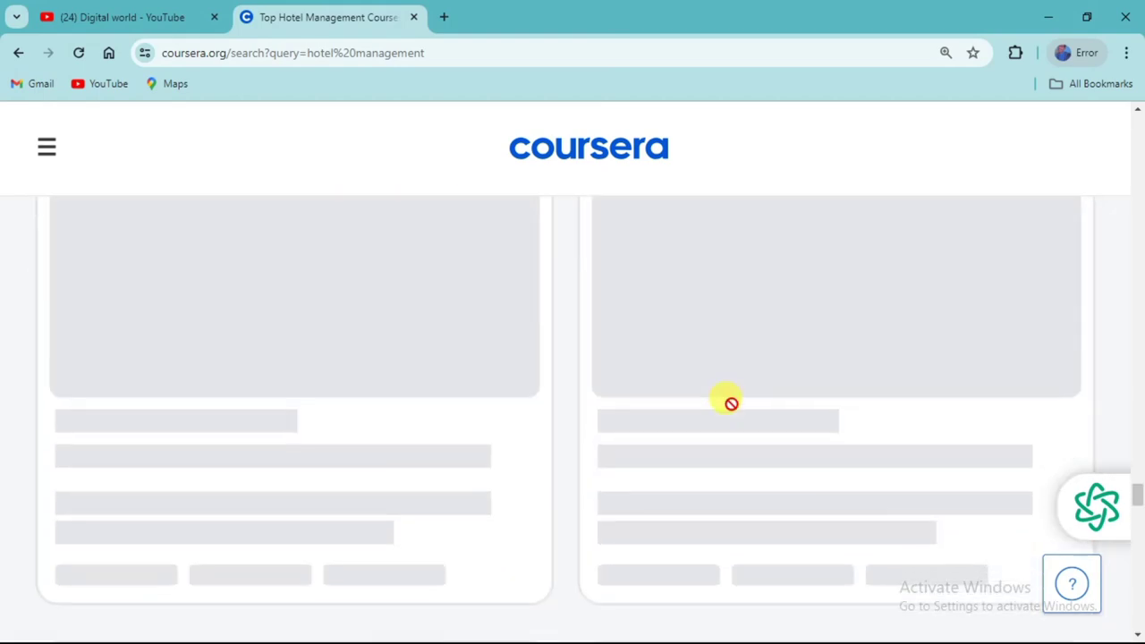
Step: Open ESSEC Business School's "Hotel Management: Distribution, Revenue and Demand Management" specialization from the suggestions for the hotel management query
scroll(730, 404, up, 20)
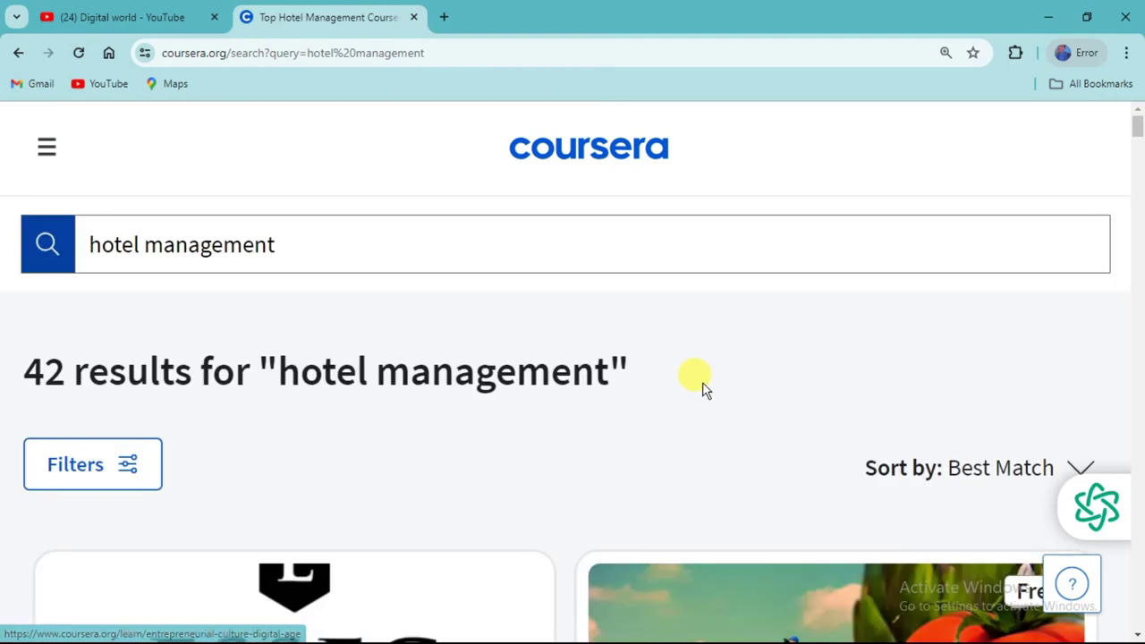
click(291, 240)
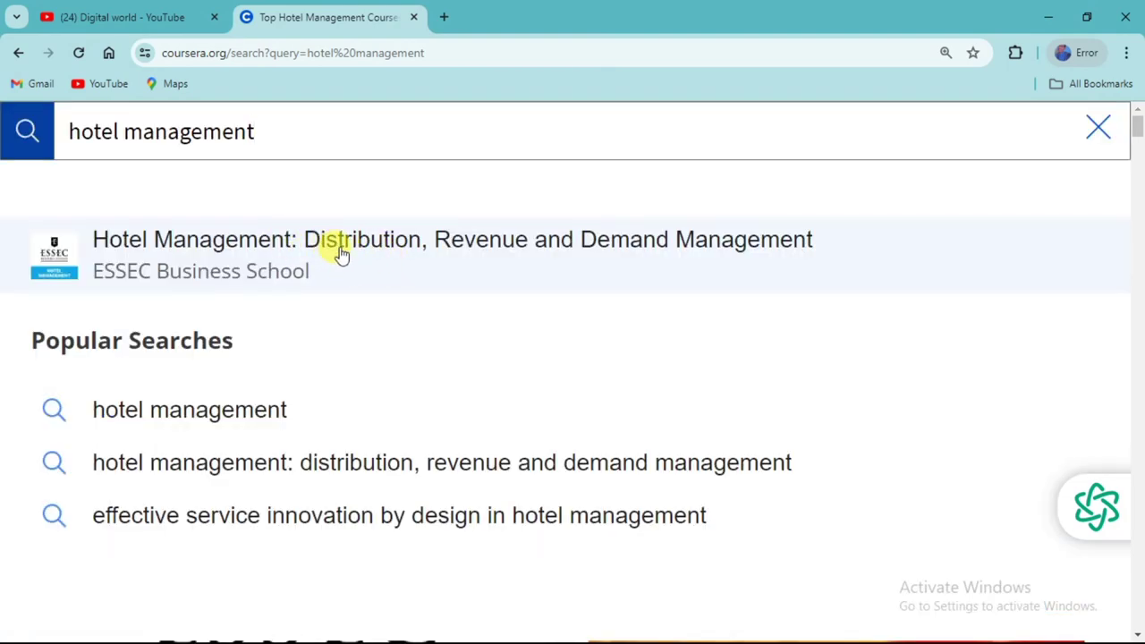
click(328, 255)
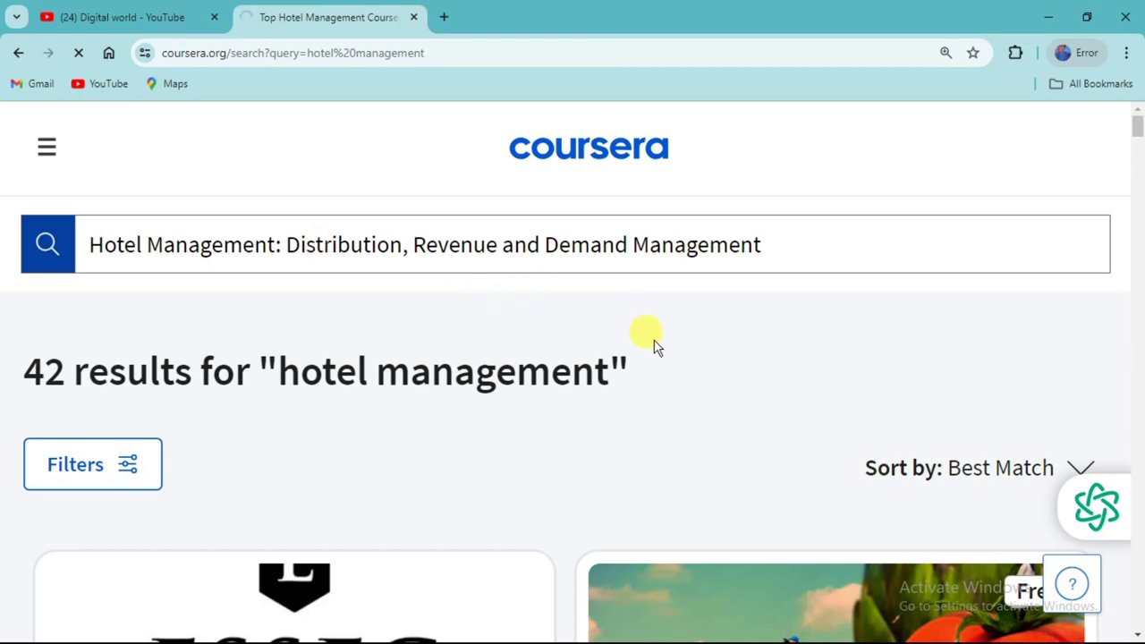
scroll(654, 346, down, 10)
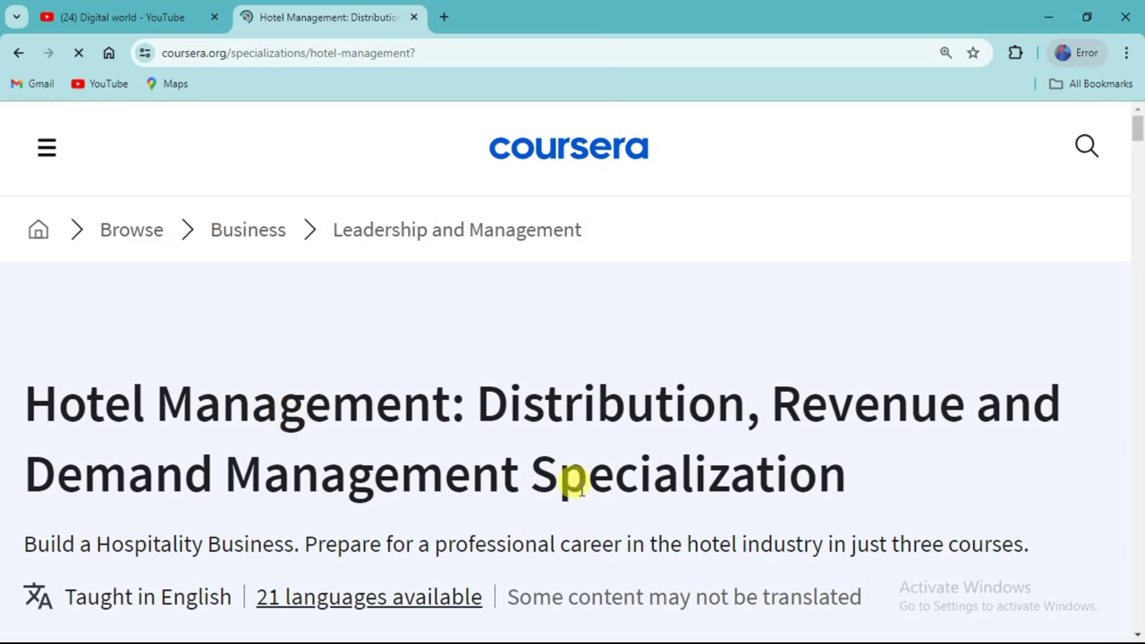
Step: Examine the hotel management specialization's overview, including its description, languages, instructors, enrollment offer and financial aid availability, down to the certificate details
scroll(660, 470, down, 5)
scroll(659, 471, up, 4)
scroll(662, 479, down, 2)
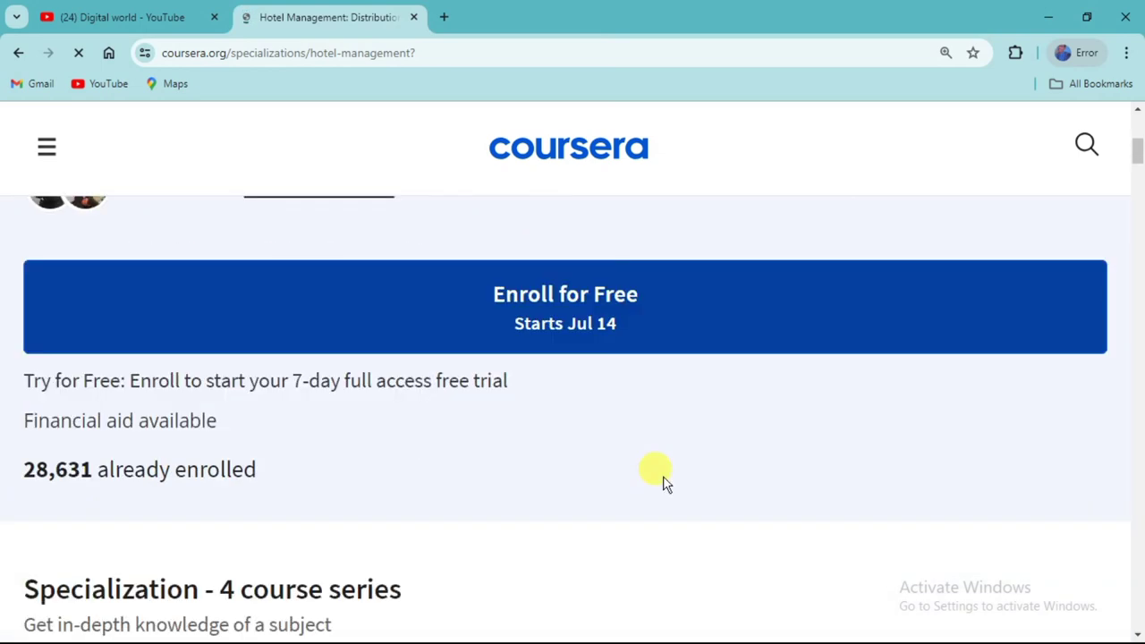
scroll(665, 481, up, 4)
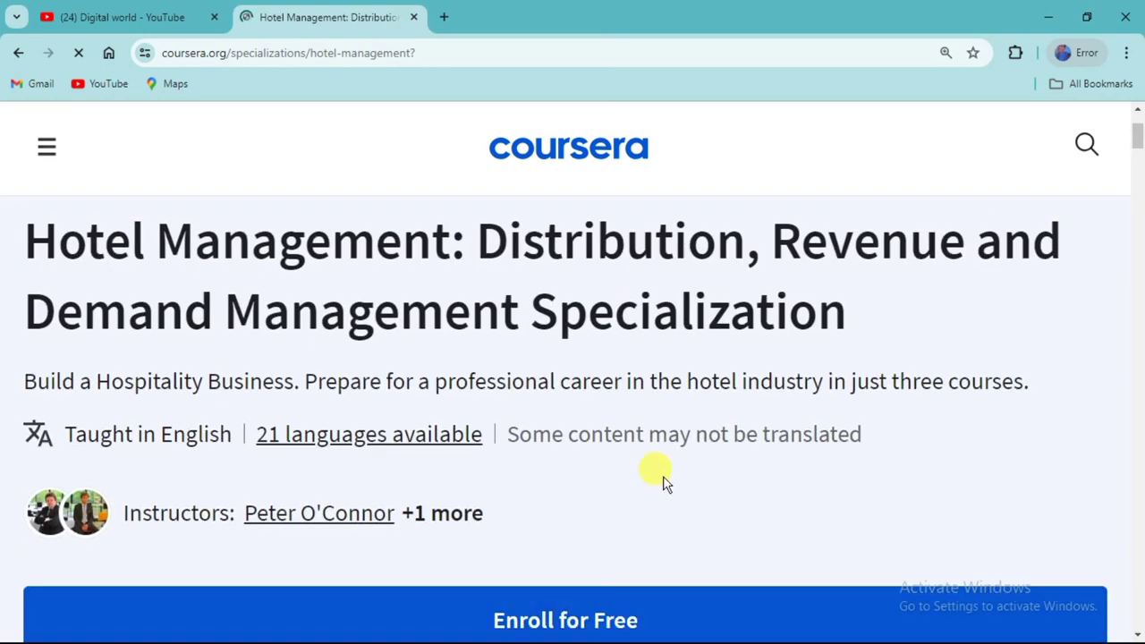
scroll(663, 481, down, 1)
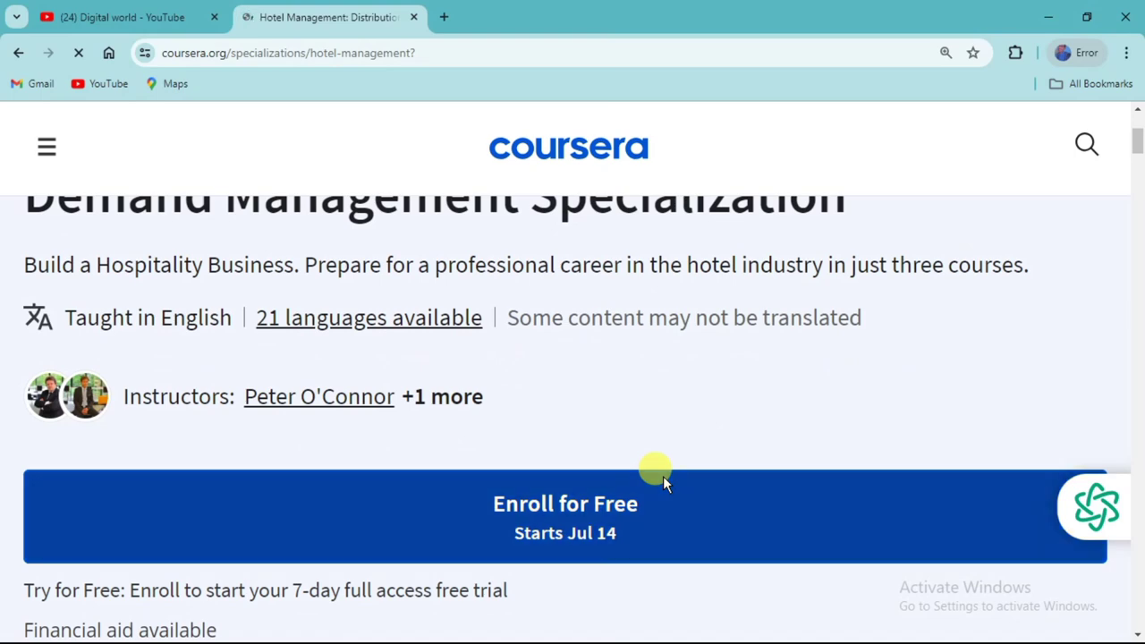
scroll(663, 481, up, 2)
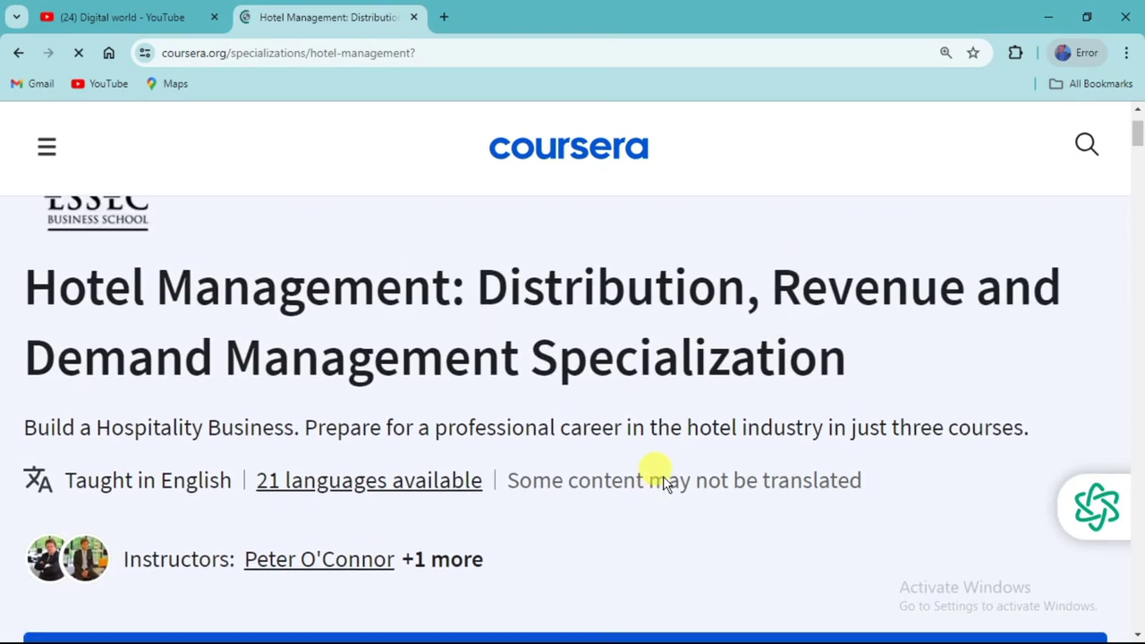
scroll(662, 481, down, 5)
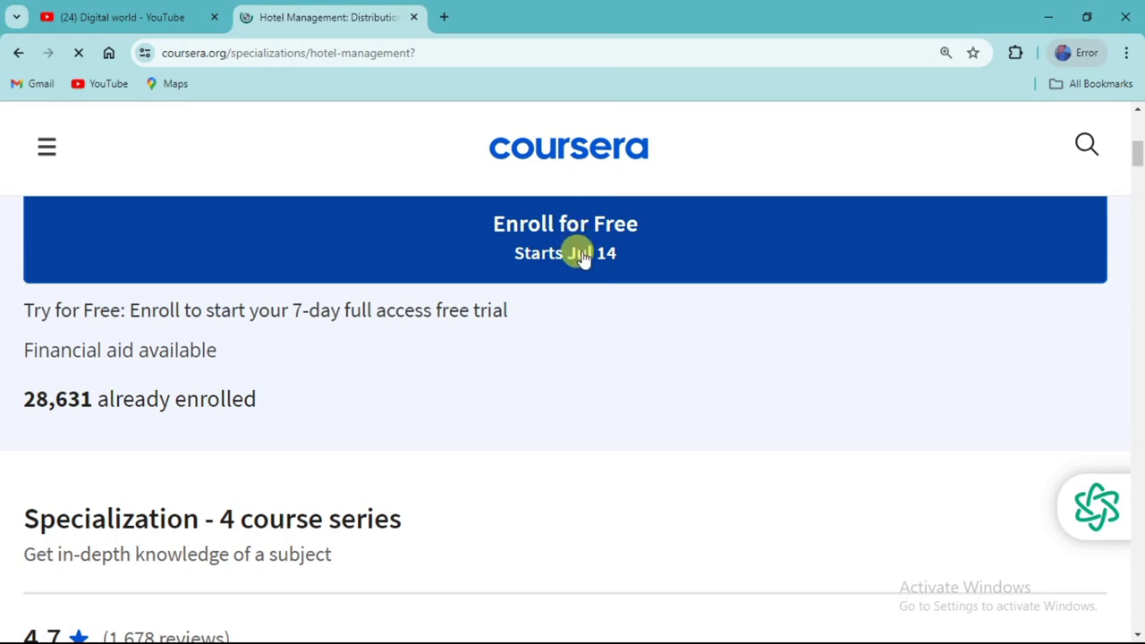
scroll(574, 242, up, 5)
scroll(650, 325, down, 5)
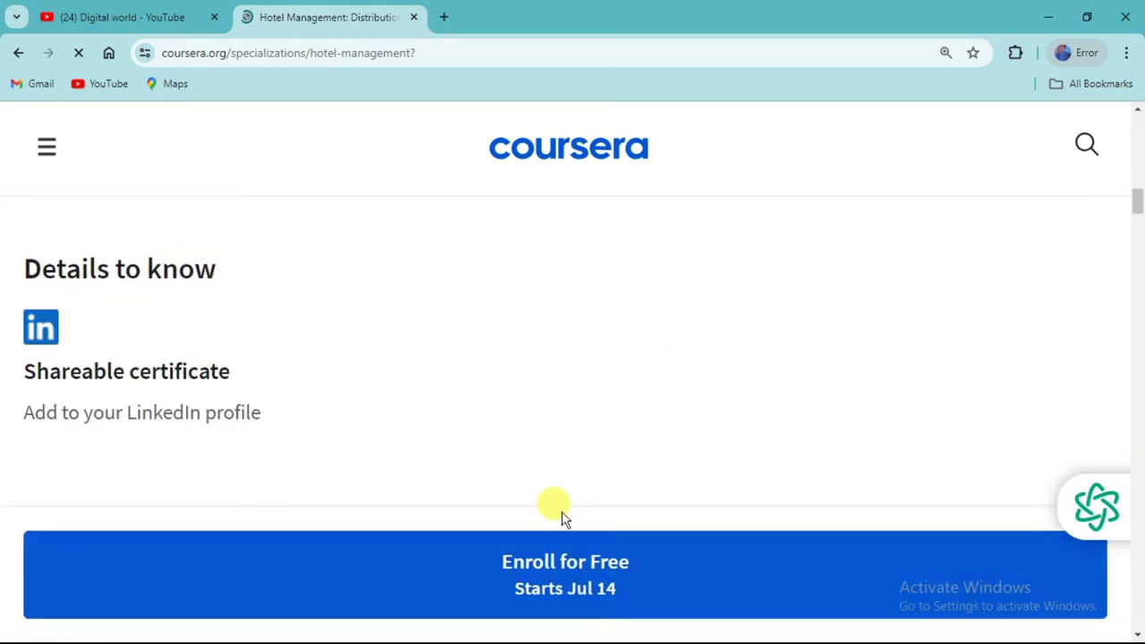
Step: Open the specialization's free enrollment offer, read the 7-day free trial terms, and dismiss the offer
click(553, 582)
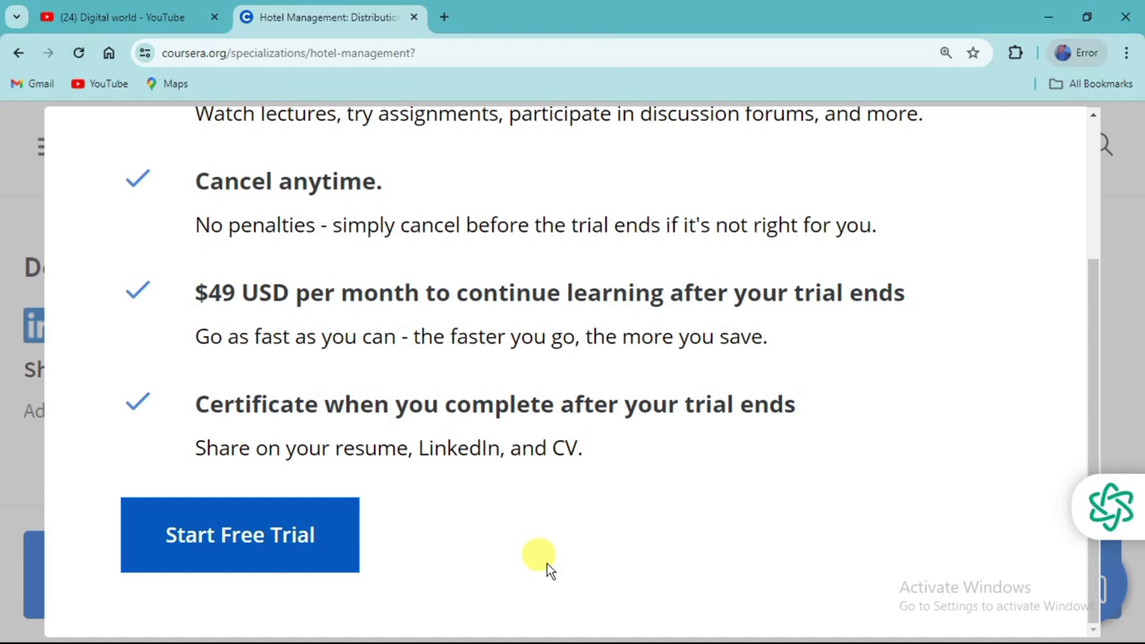
scroll(546, 577, up, 3)
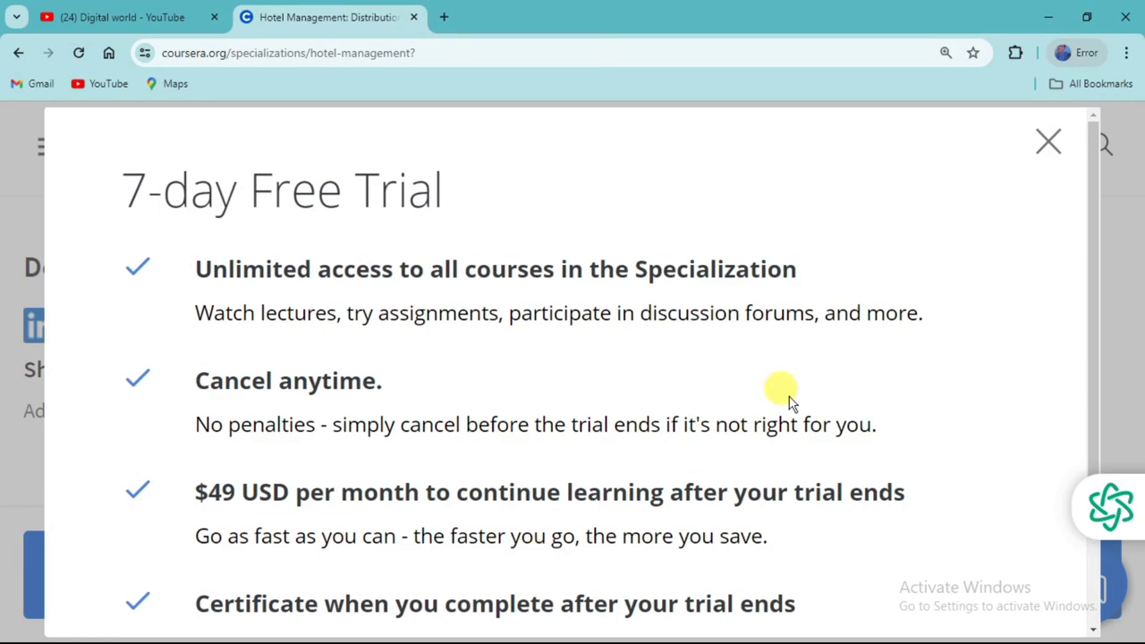
click(1047, 143)
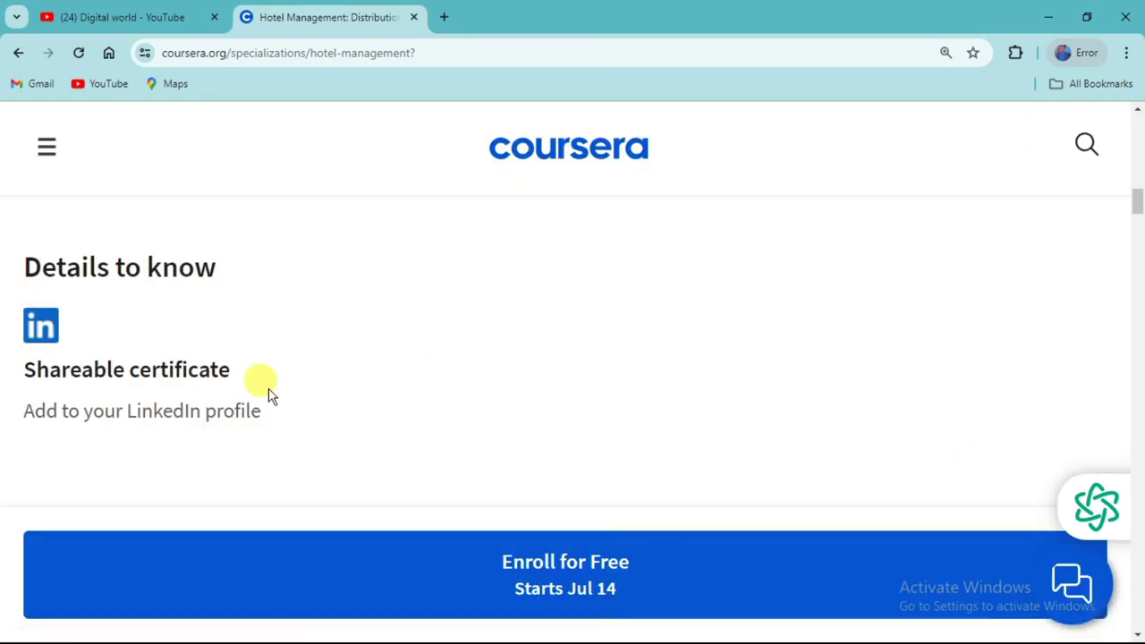
Step: Examine the specialization's certificate details, subject-matter expertise outcomes and career certificate section
scroll(268, 367, down, 3)
scroll(269, 366, up, 10)
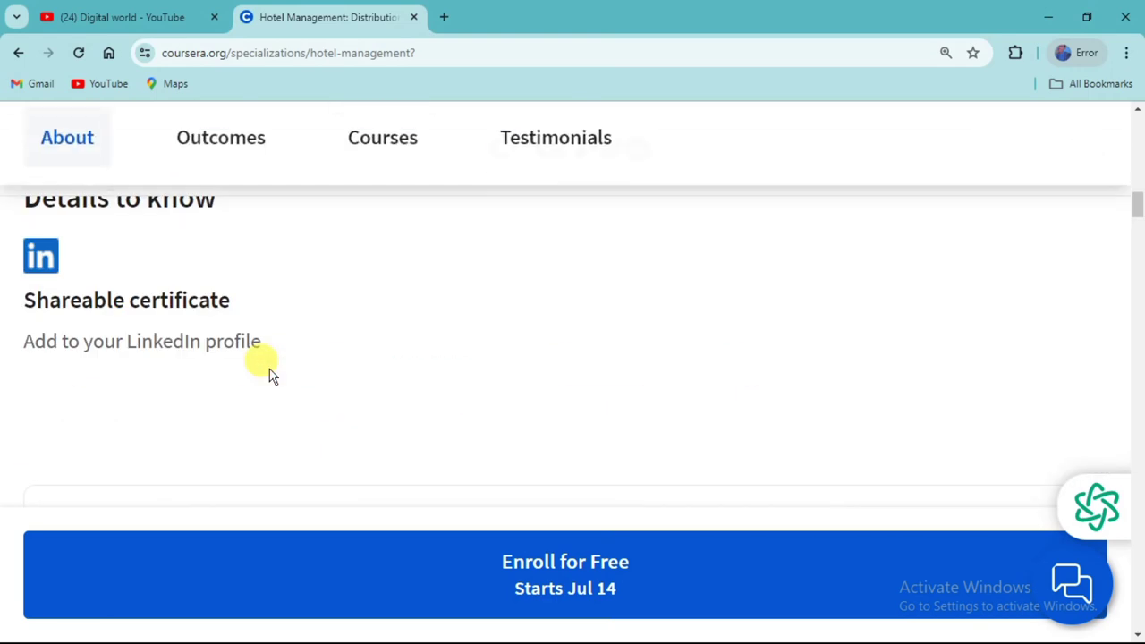
scroll(270, 368, down, 3)
scroll(268, 369, down, 10)
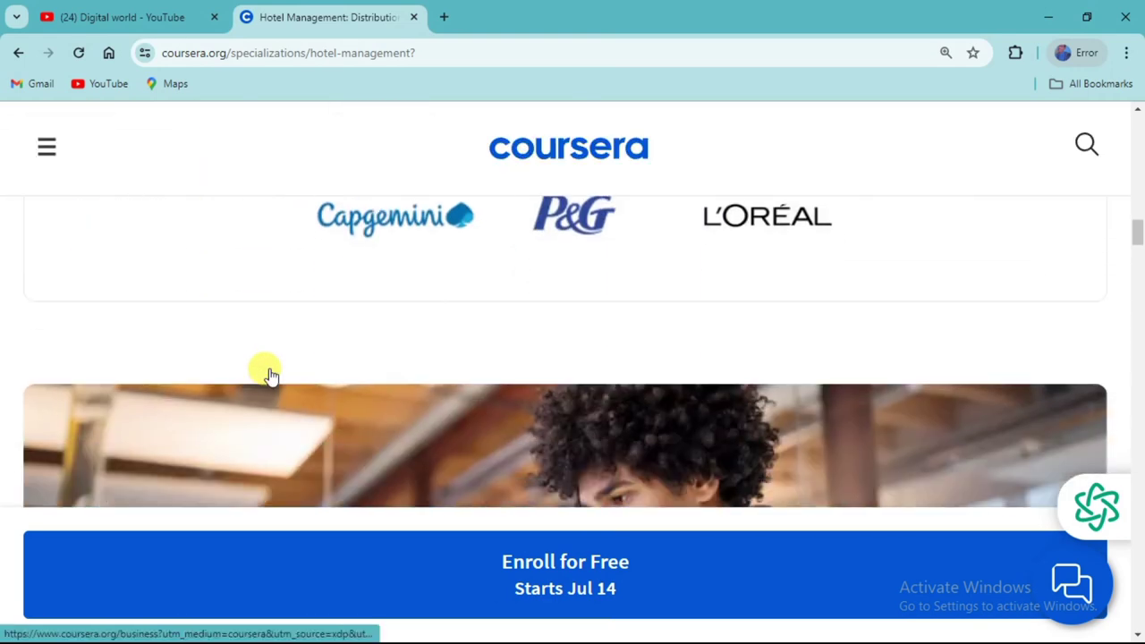
scroll(268, 367, up, 3)
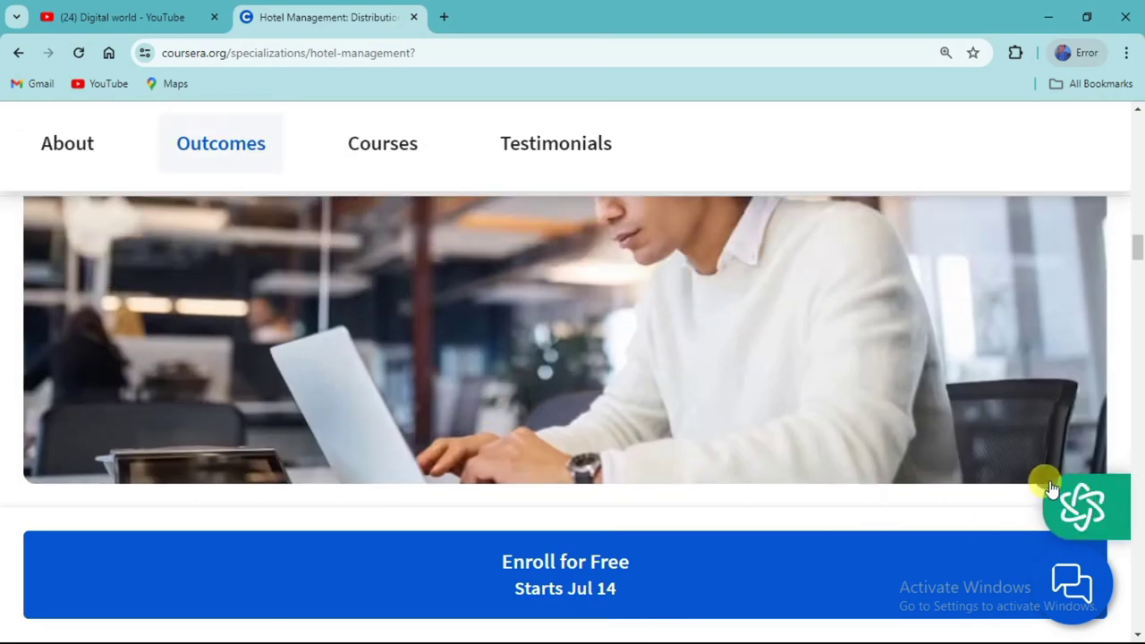
scroll(990, 417, down, 10)
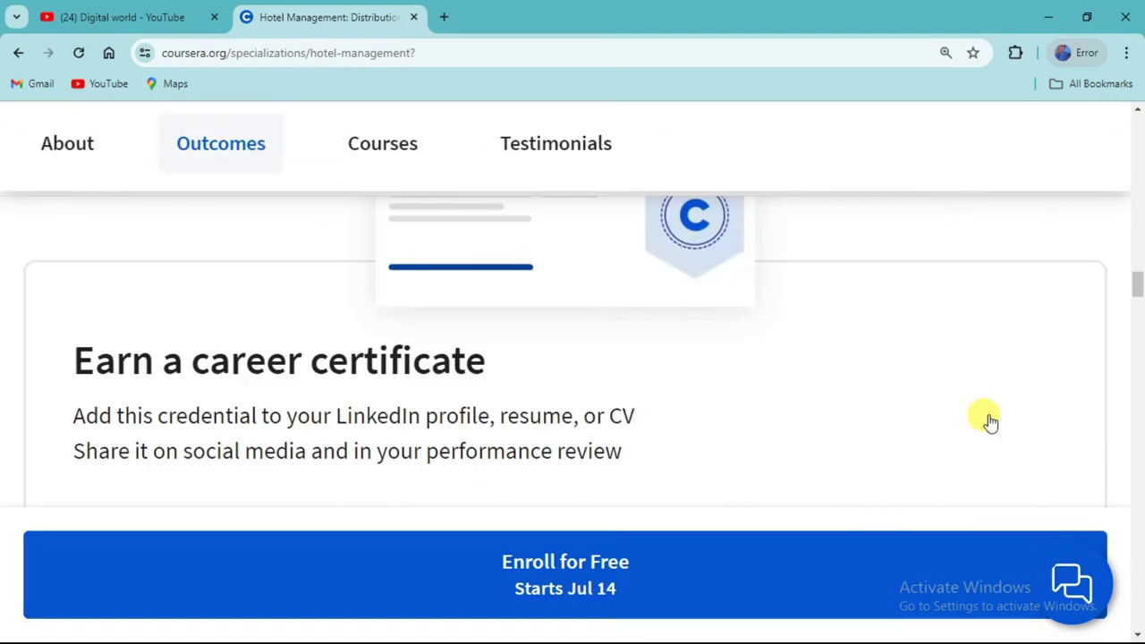
scroll(989, 417, up, 10)
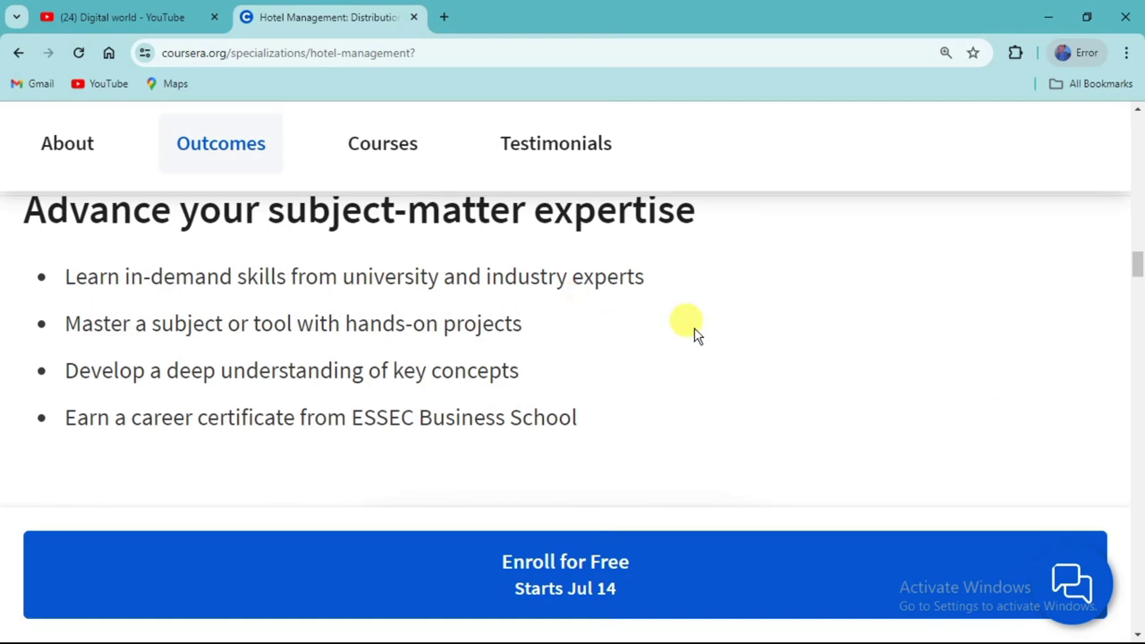
Step: Request financial aid for the specialization and proceed past the course series notice
scroll(692, 329, up, 5)
scroll(693, 329, down, 3)
scroll(695, 327, down, 3)
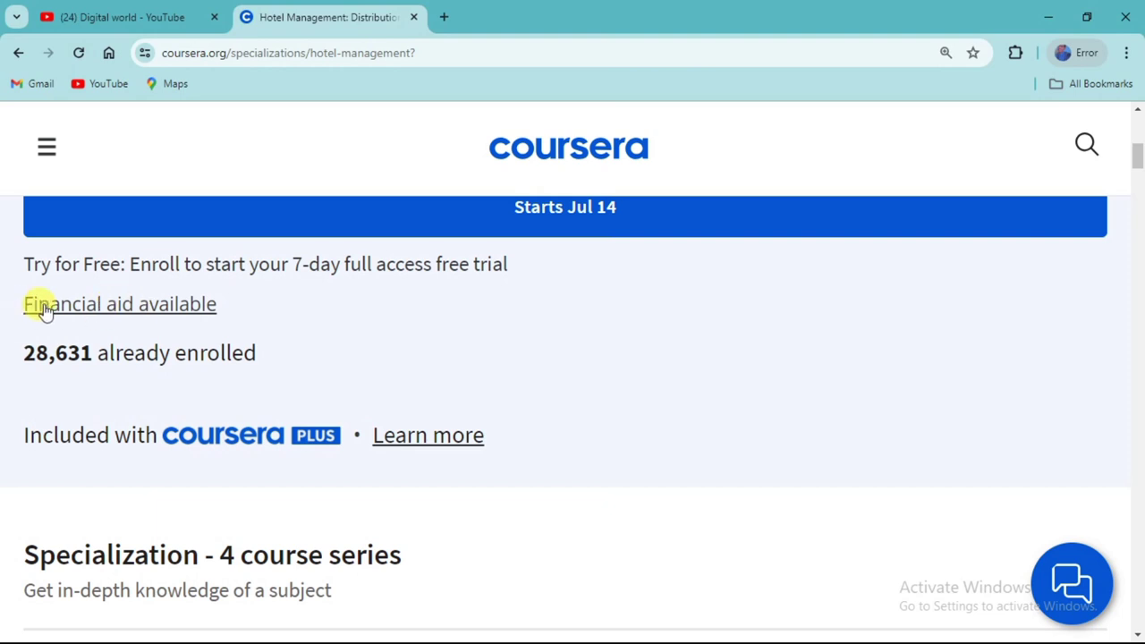
click(146, 307)
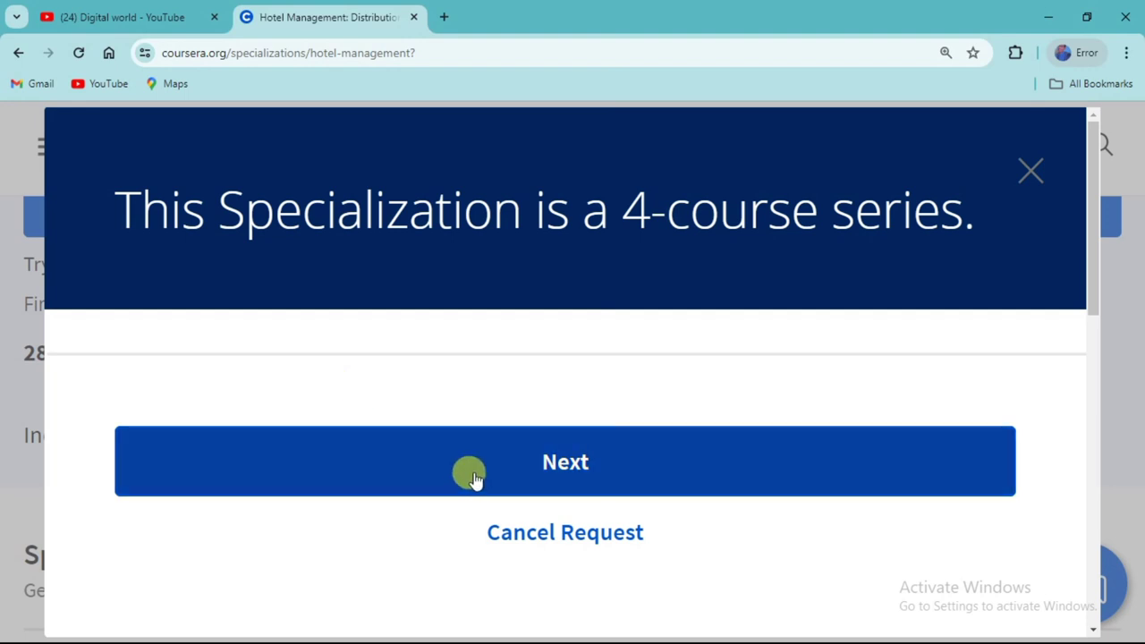
click(570, 459)
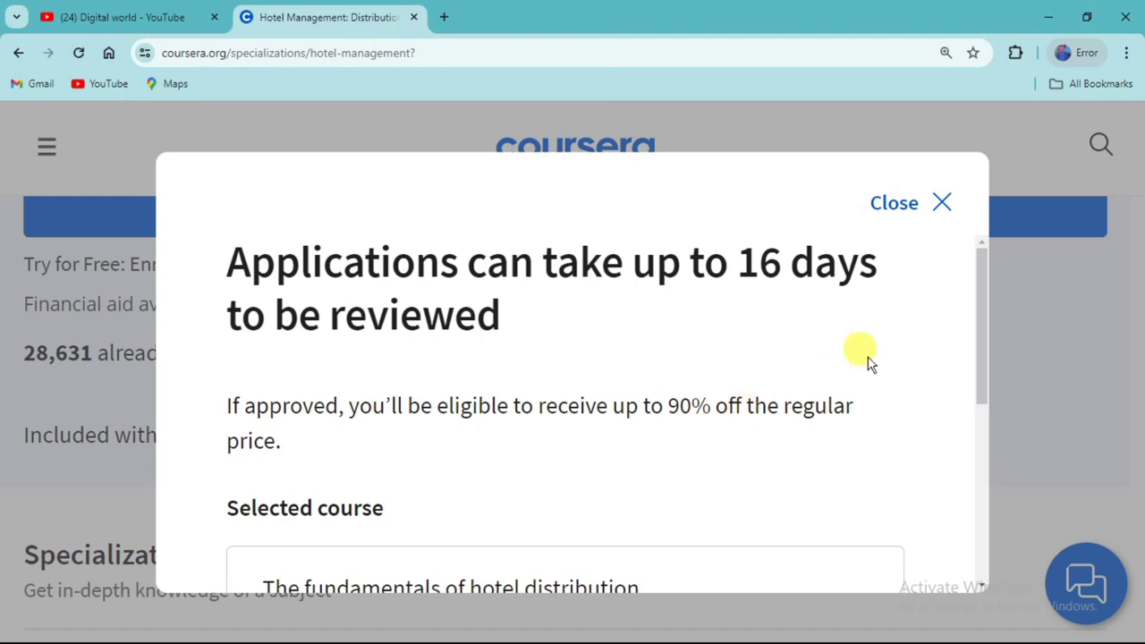
Step: Examine the financial aid notice, including the review time, possible discount, selected course and the ways to proceed
scroll(877, 355, down, 5)
scroll(877, 356, up, 5)
scroll(876, 355, down, 5)
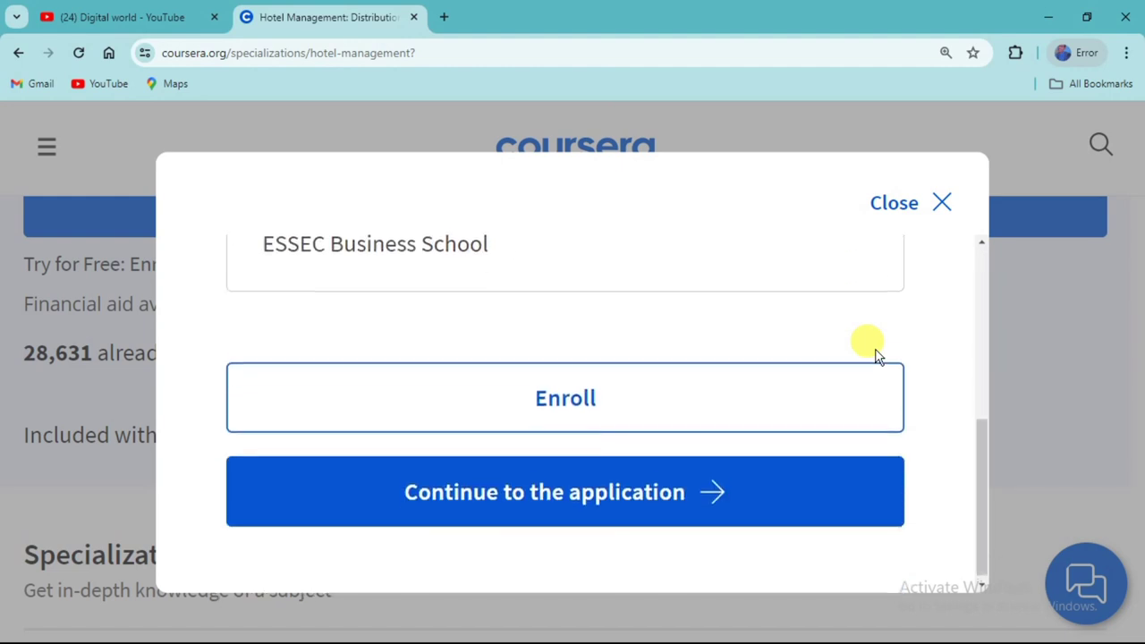
scroll(877, 355, up, 2)
scroll(877, 356, down, 2)
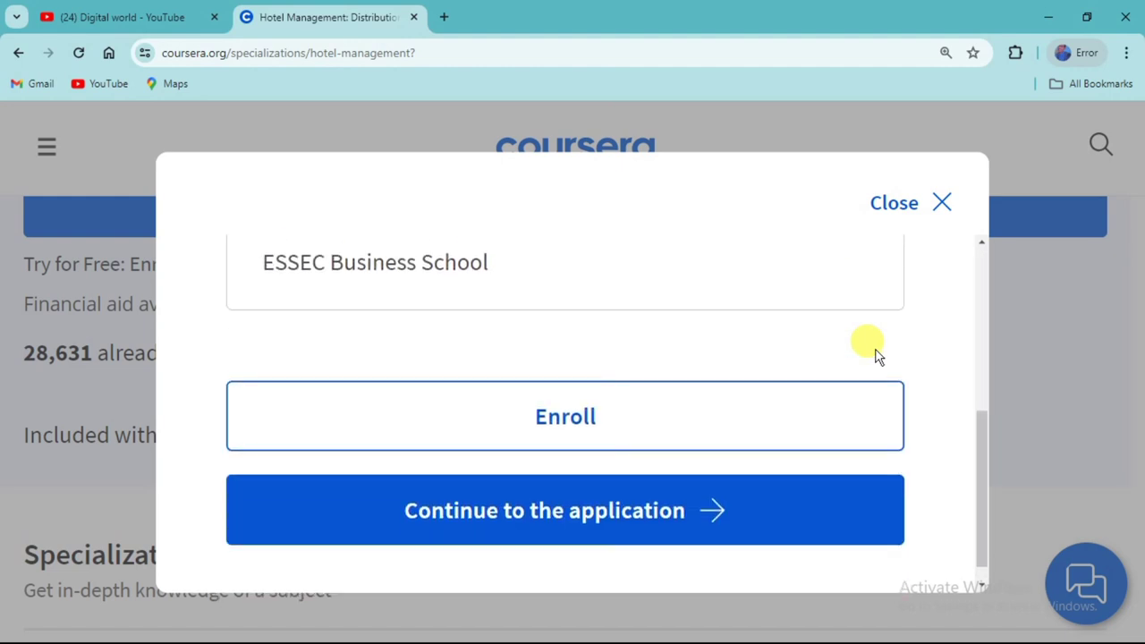
scroll(876, 355, up, 3)
scroll(876, 355, down, 2)
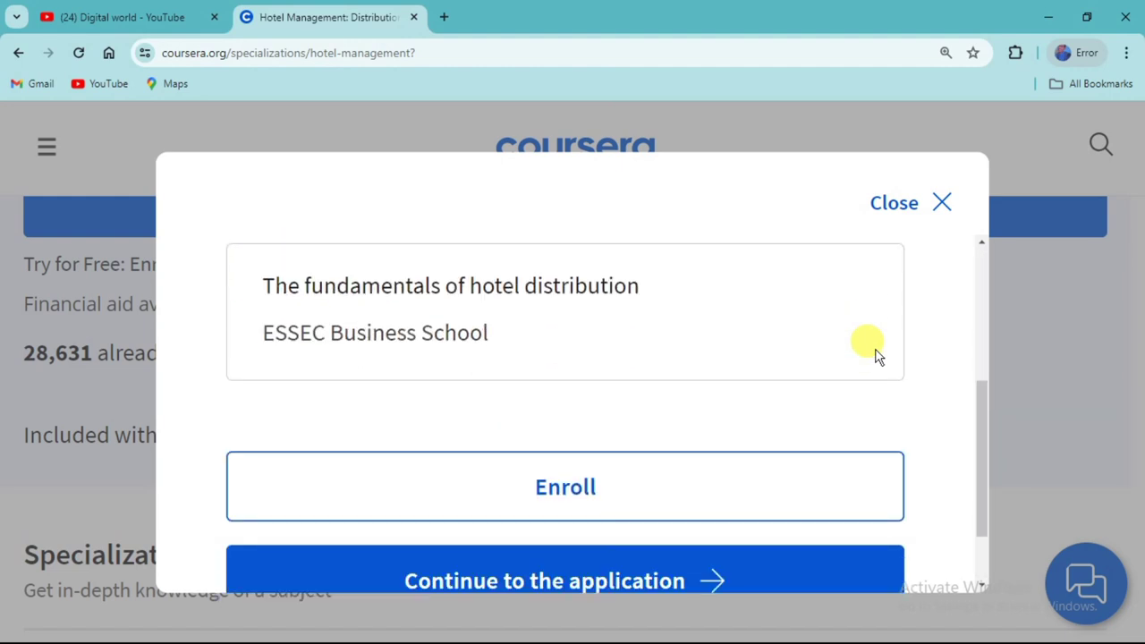
scroll(877, 355, up, 3)
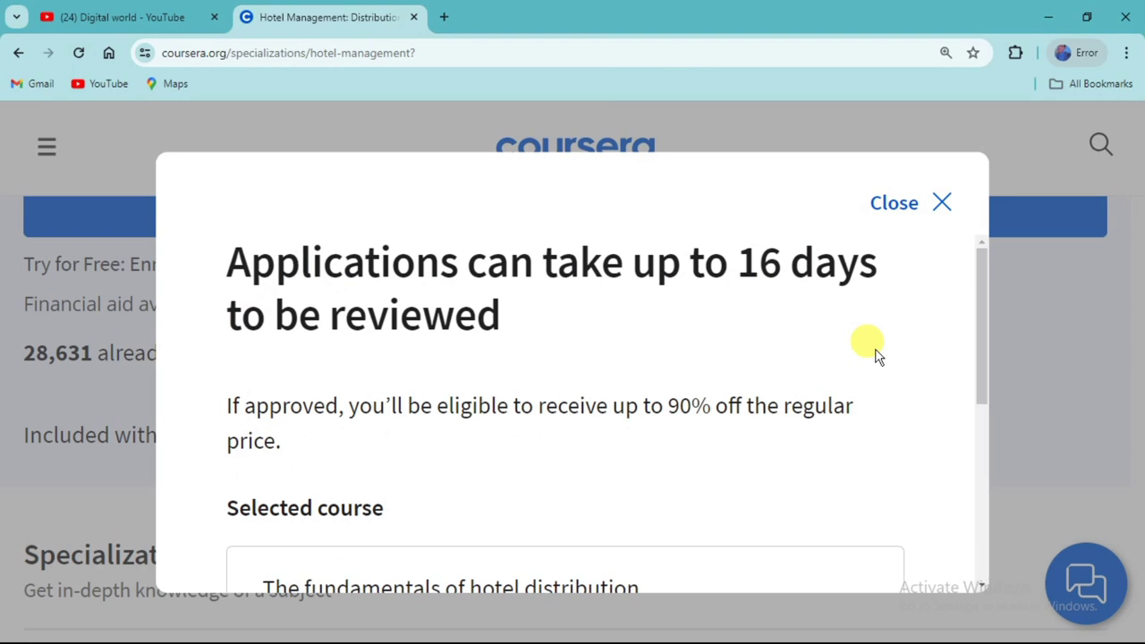
scroll(876, 355, down, 2)
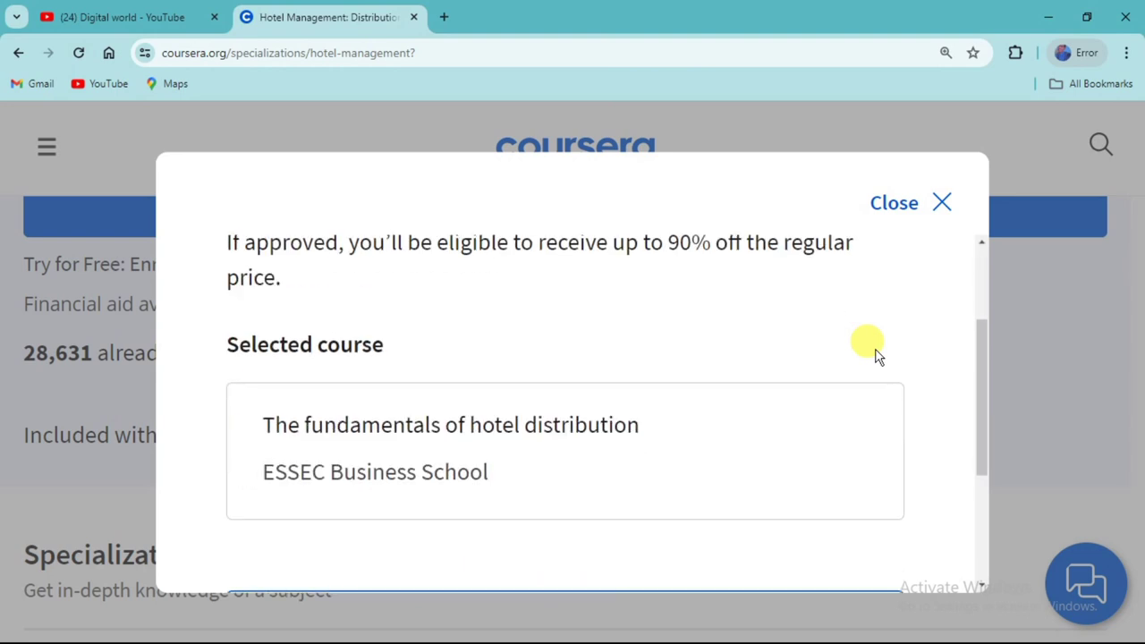
scroll(877, 355, down, 3)
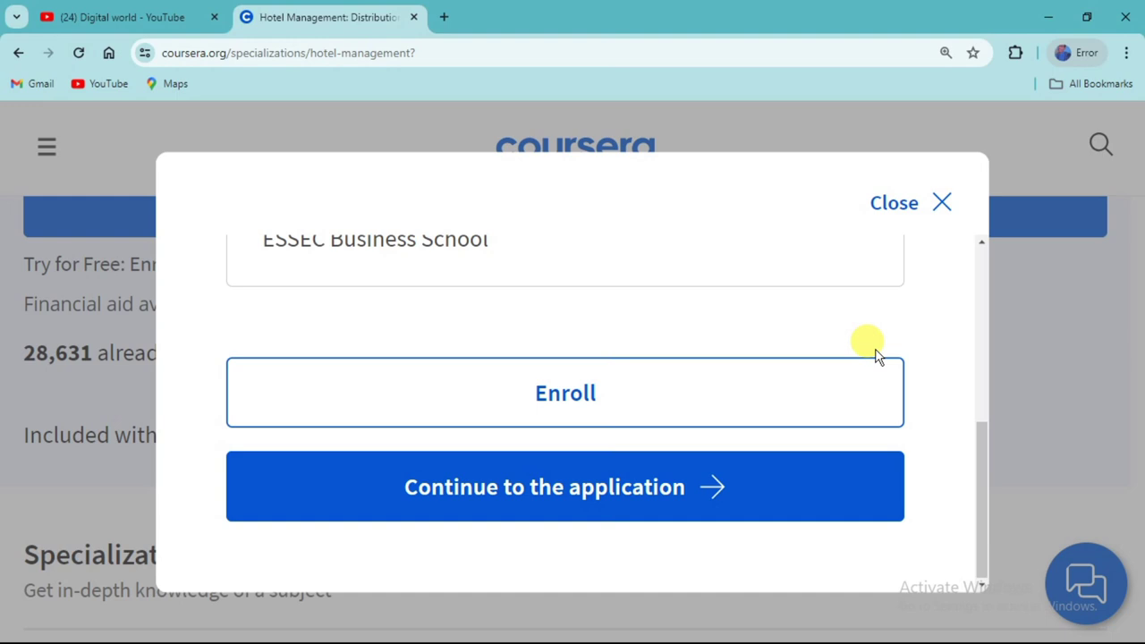
Step: Continue to the financial aid application and set the education level to College degree
click(606, 492)
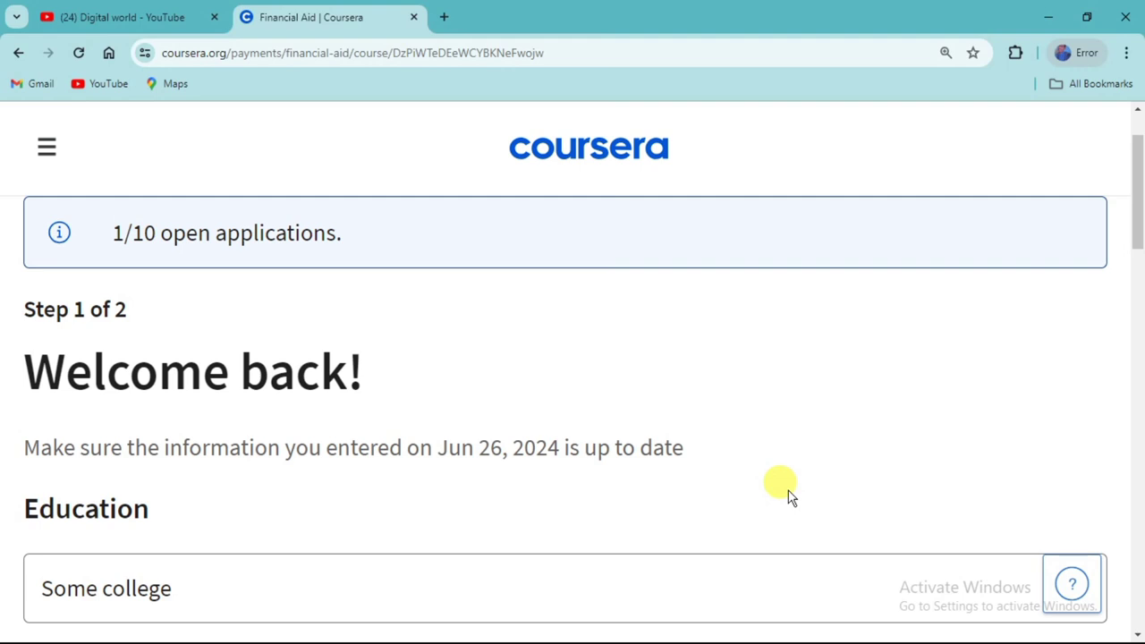
scroll(789, 497, down, 3)
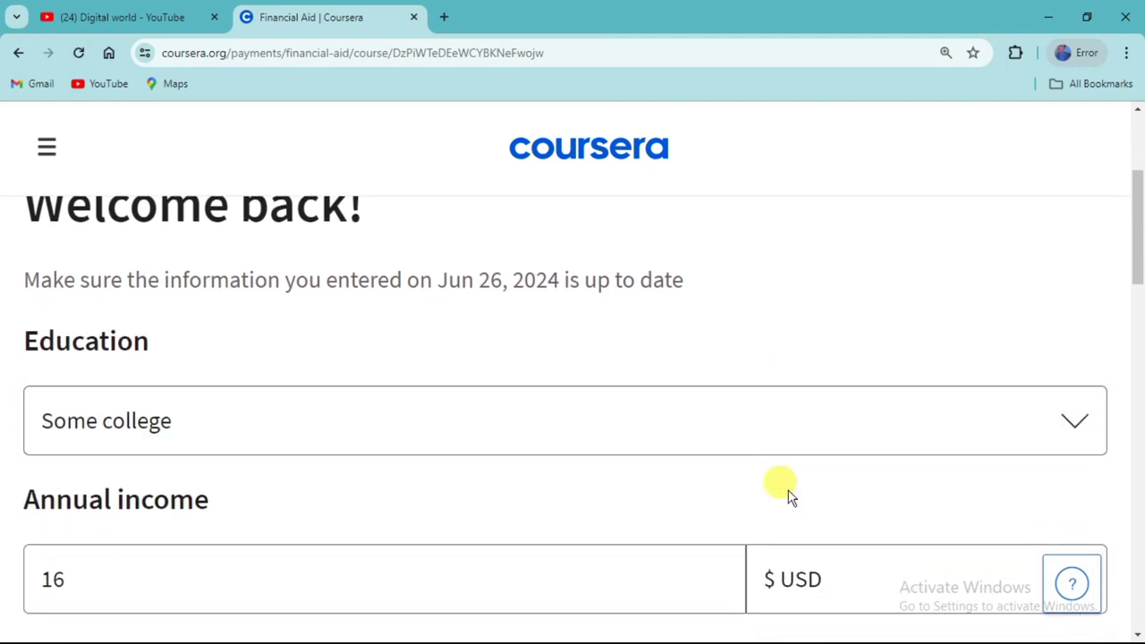
scroll(789, 496, up, 1)
scroll(790, 496, down, 2)
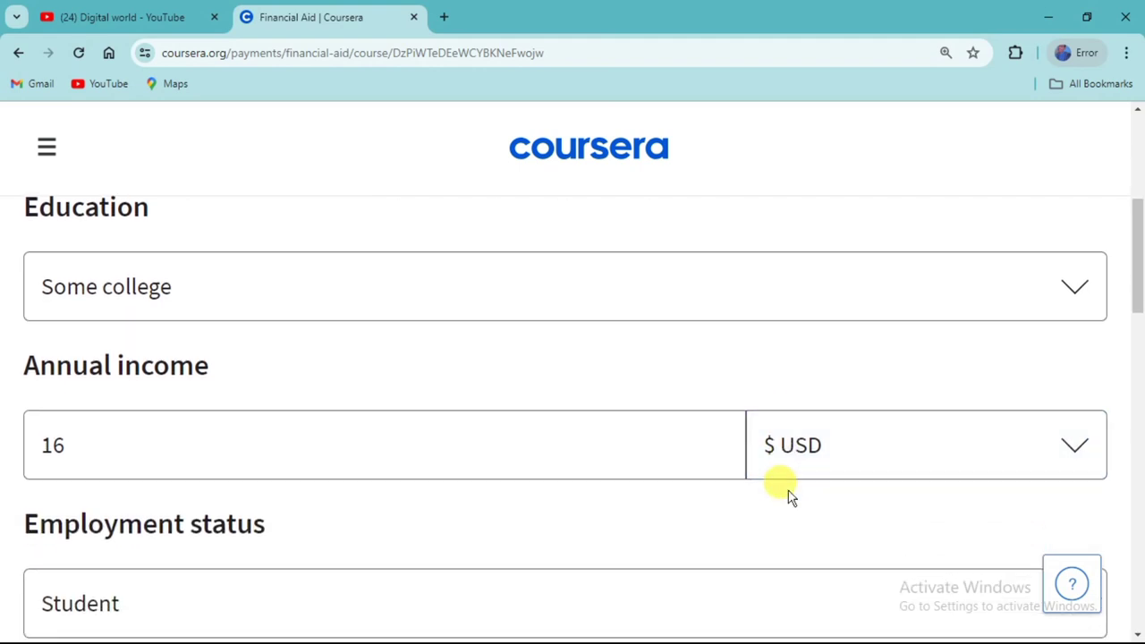
click(203, 294)
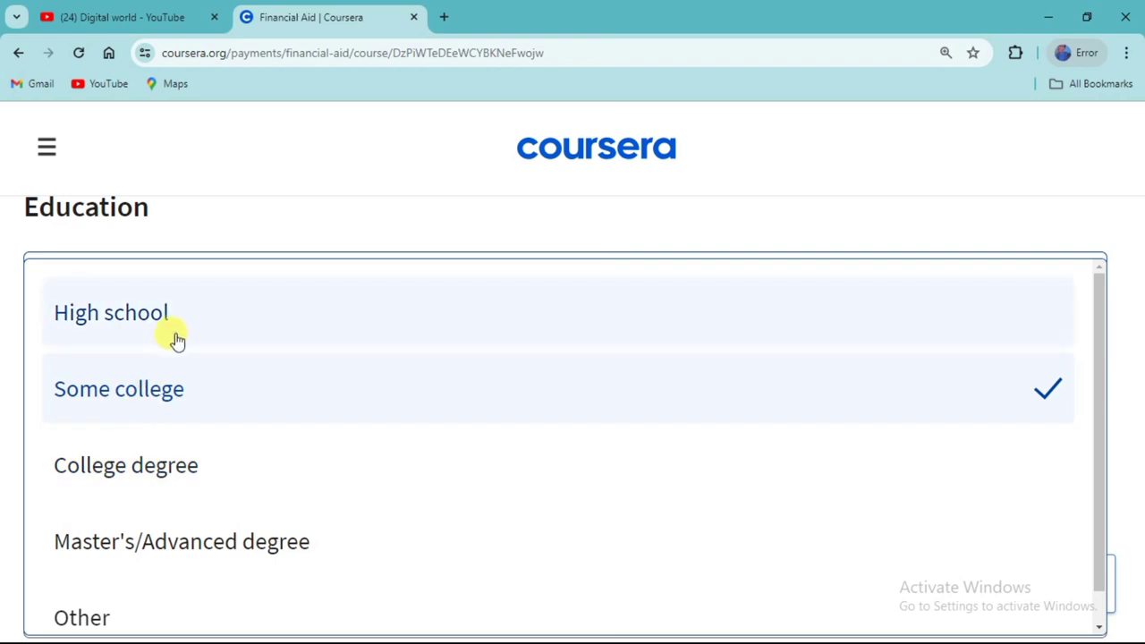
click(159, 472)
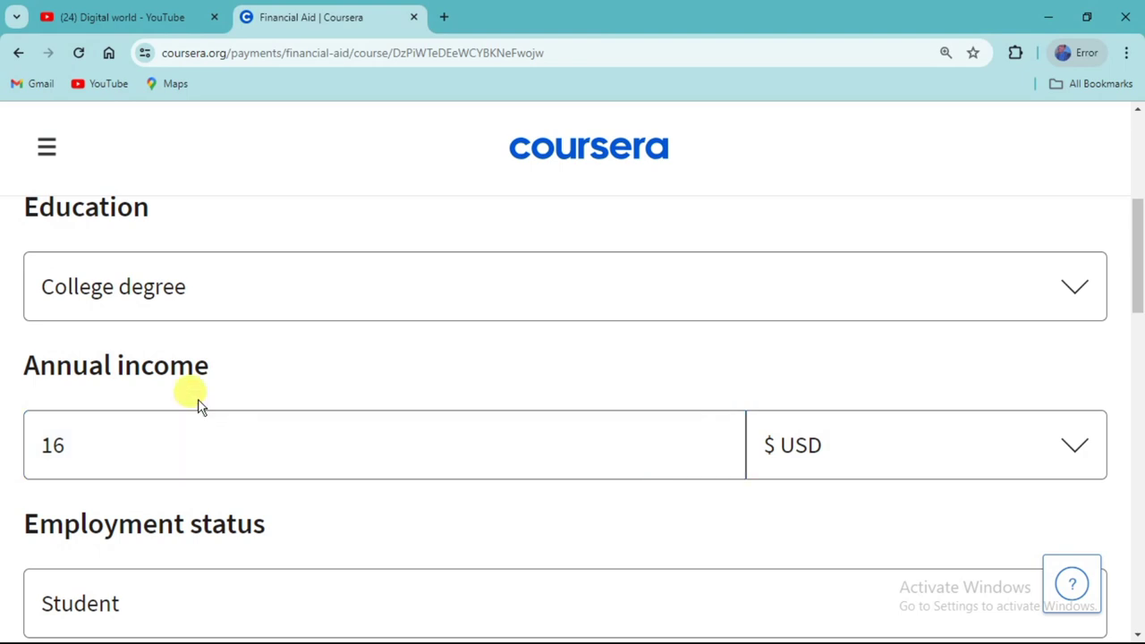
Step: View the currency options for the annual income and close the list without choosing another currency
click(127, 439)
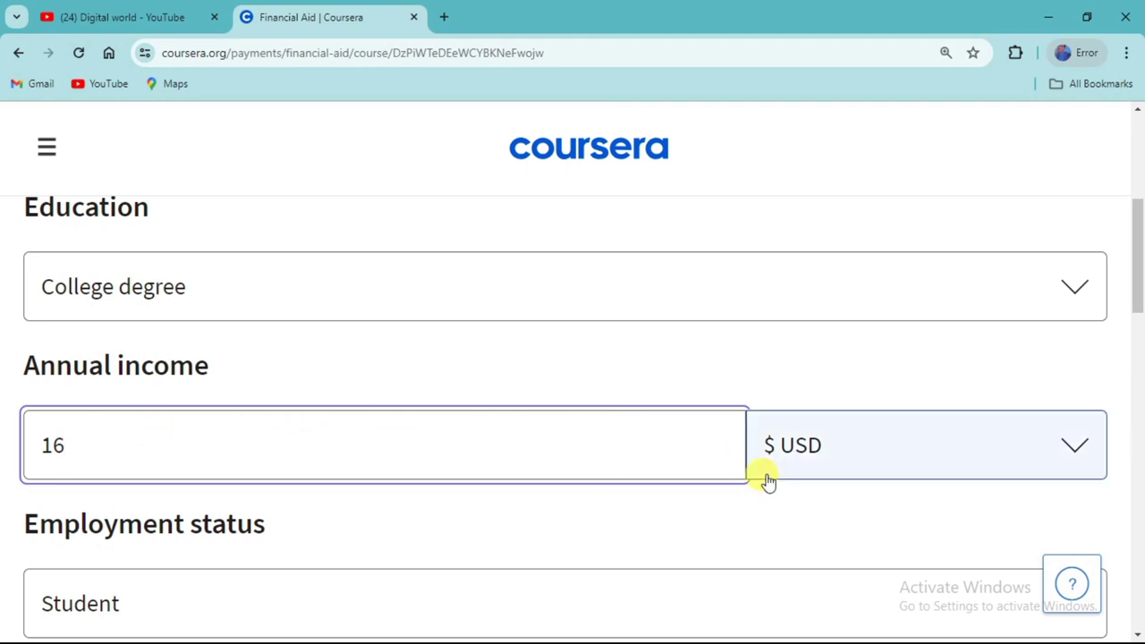
click(1076, 447)
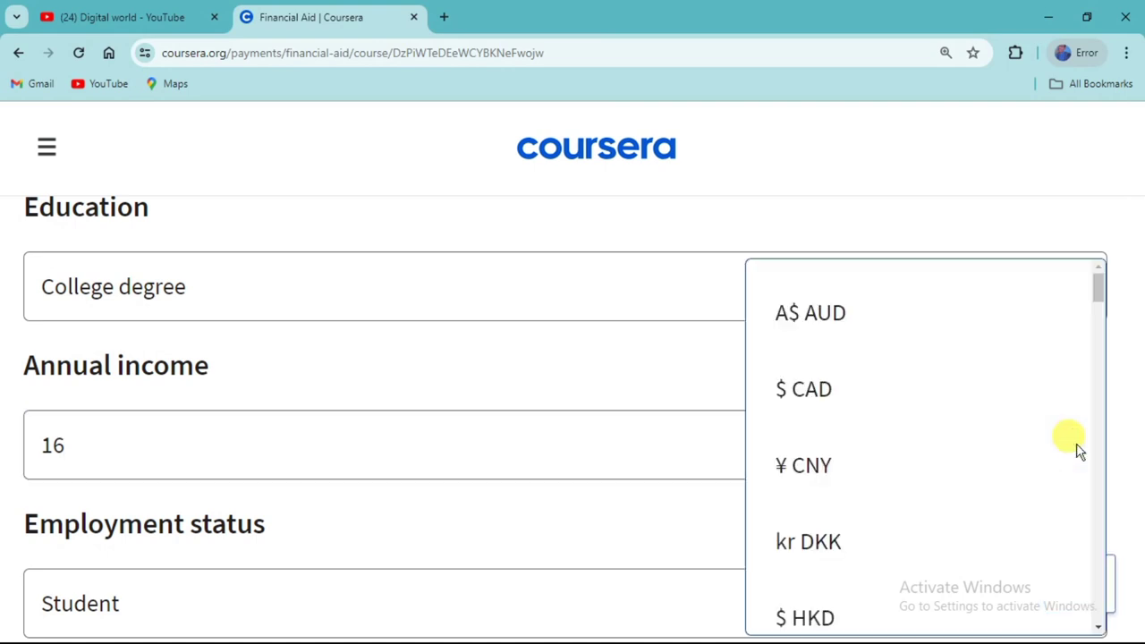
click(636, 370)
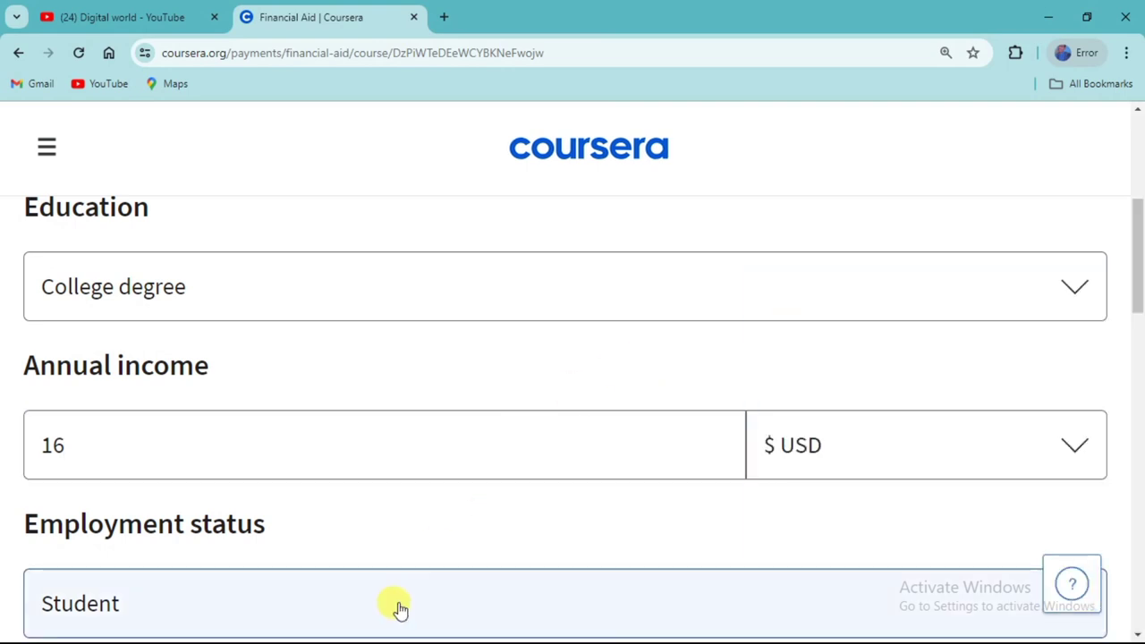
key(Down)
click(555, 559)
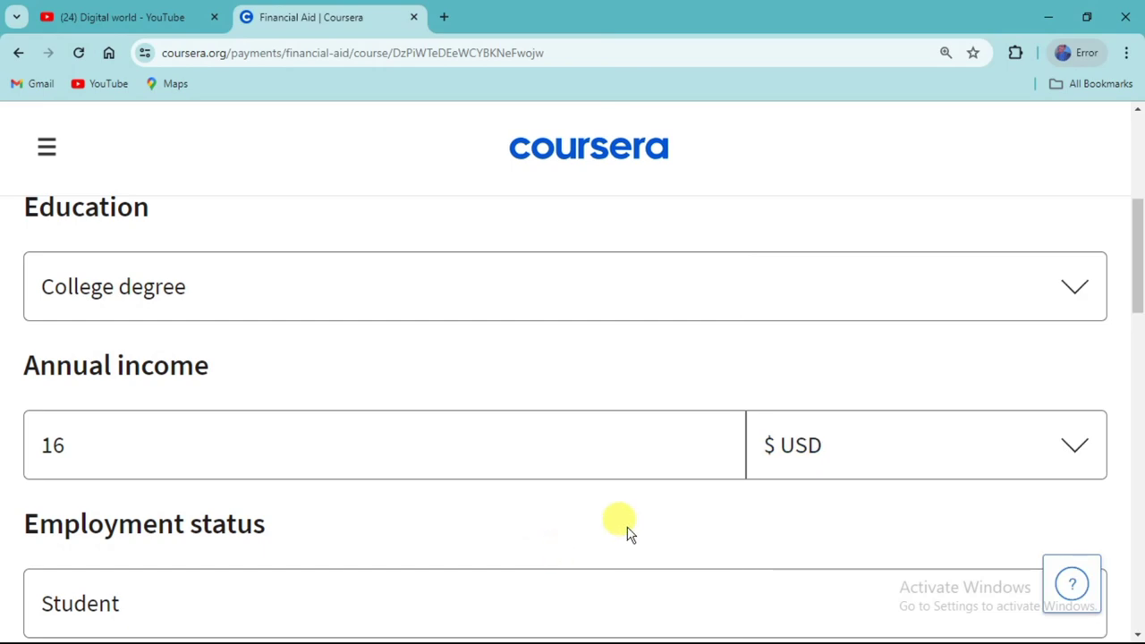
Step: Look over the rest of the application form and choose Student as the employment status
scroll(623, 534, down, 15)
scroll(624, 534, up, 5)
scroll(623, 534, up, 6)
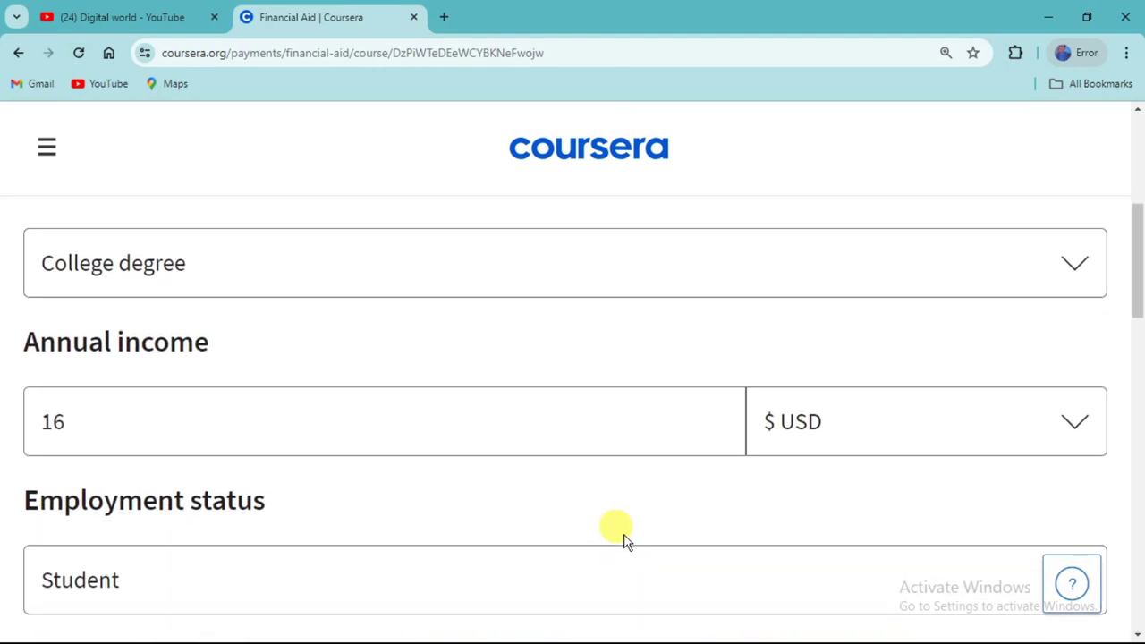
scroll(624, 534, down, 1)
click(414, 481)
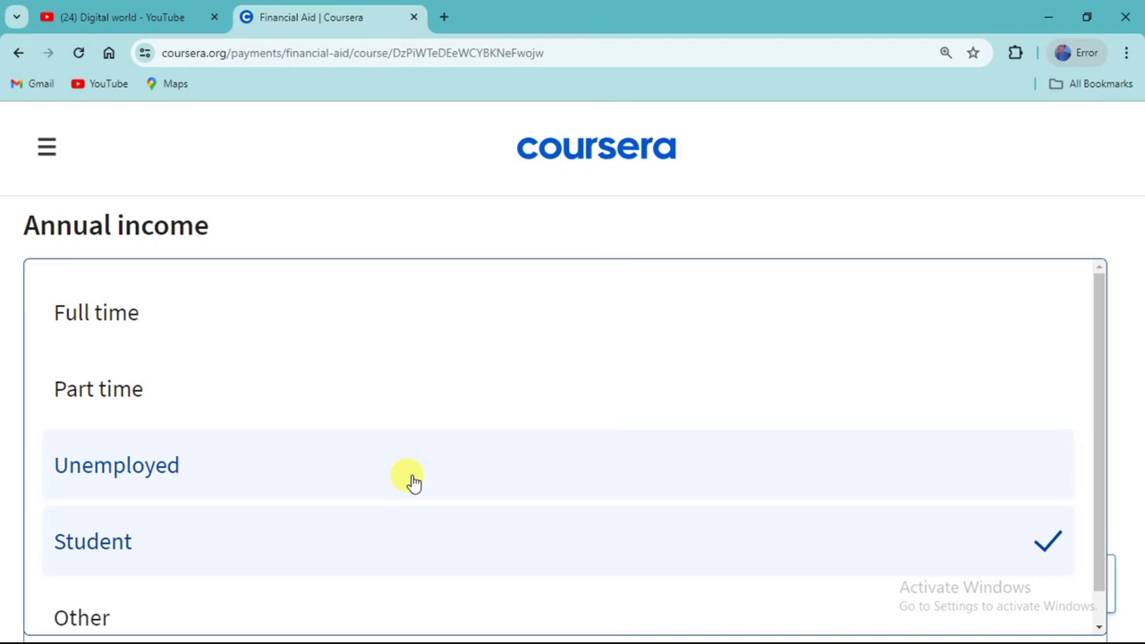
click(279, 553)
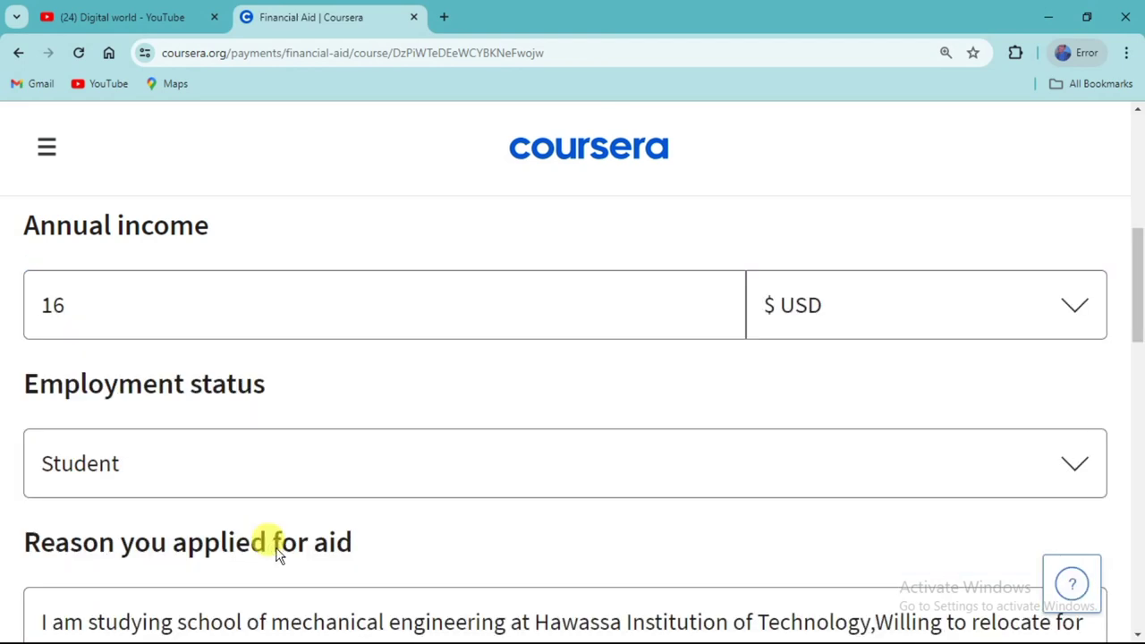
Step: Change the employment status to Full time
key(space)
key(Down)
key(Up)
key(Up)
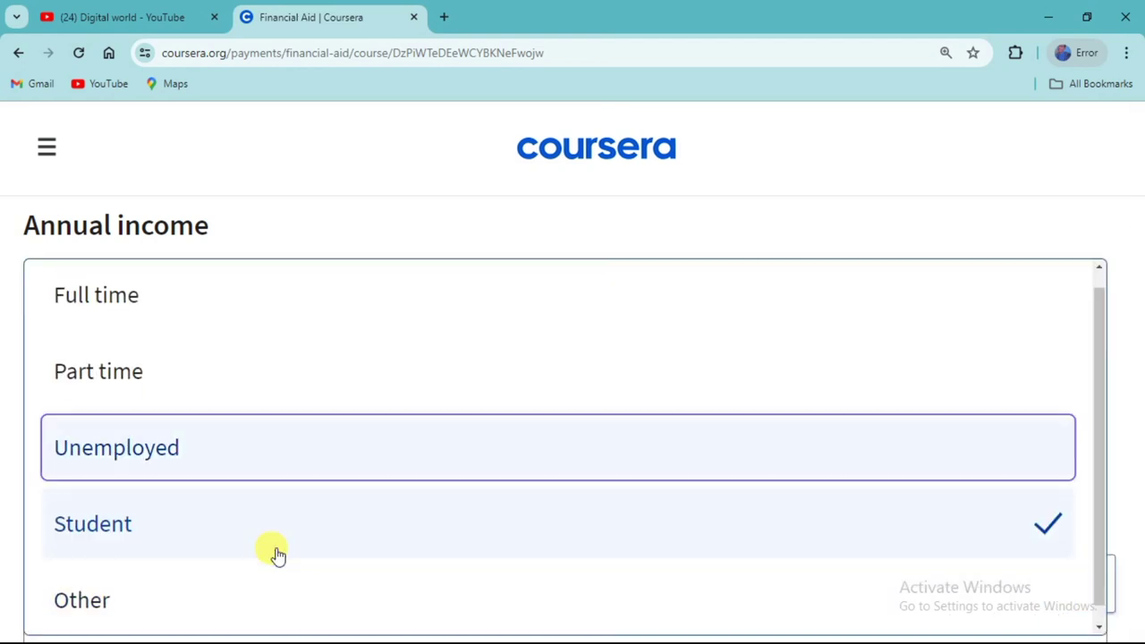
click(1058, 325)
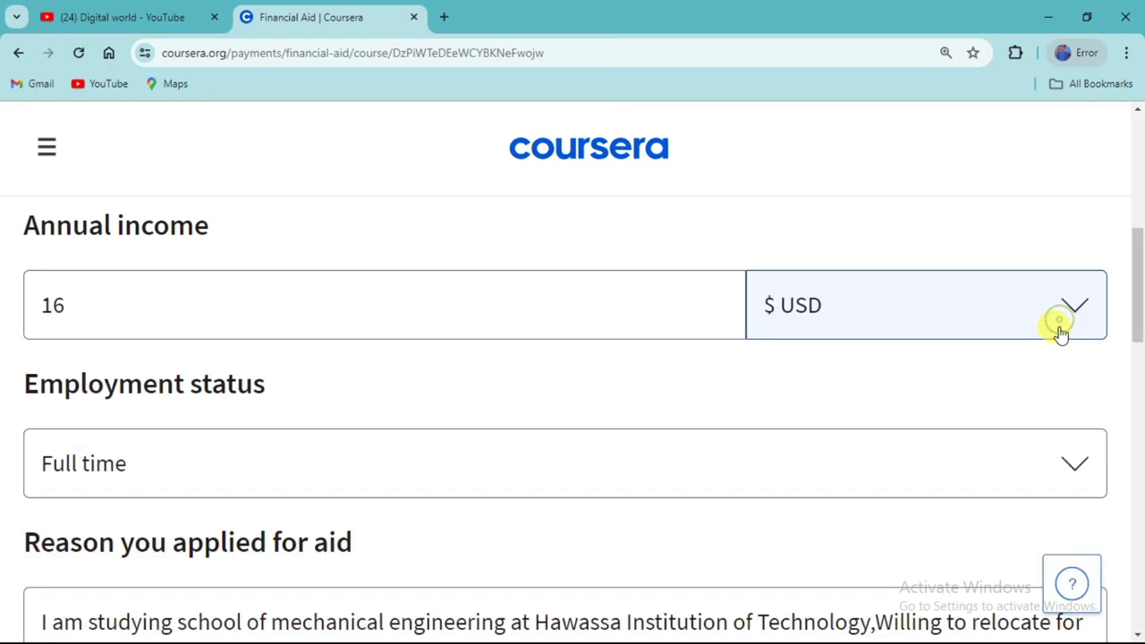
Step: Read through the written reason for applying for aid, highlighting its text down to the word count
scroll(1070, 455, down, 10)
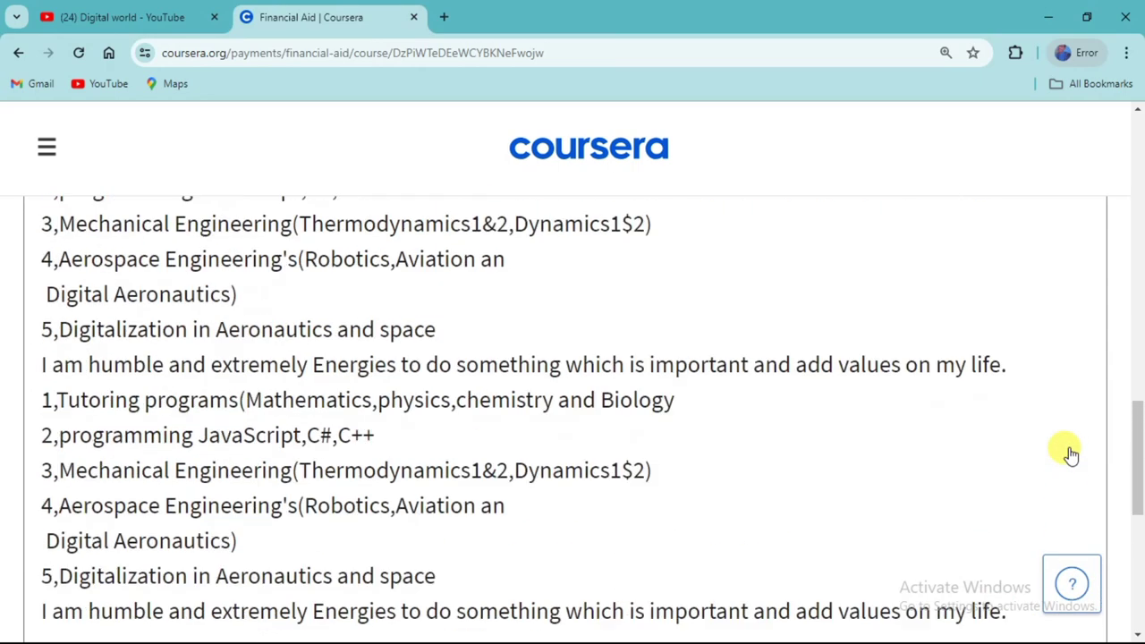
scroll(1071, 454, up, 5)
scroll(1070, 448, down, 2)
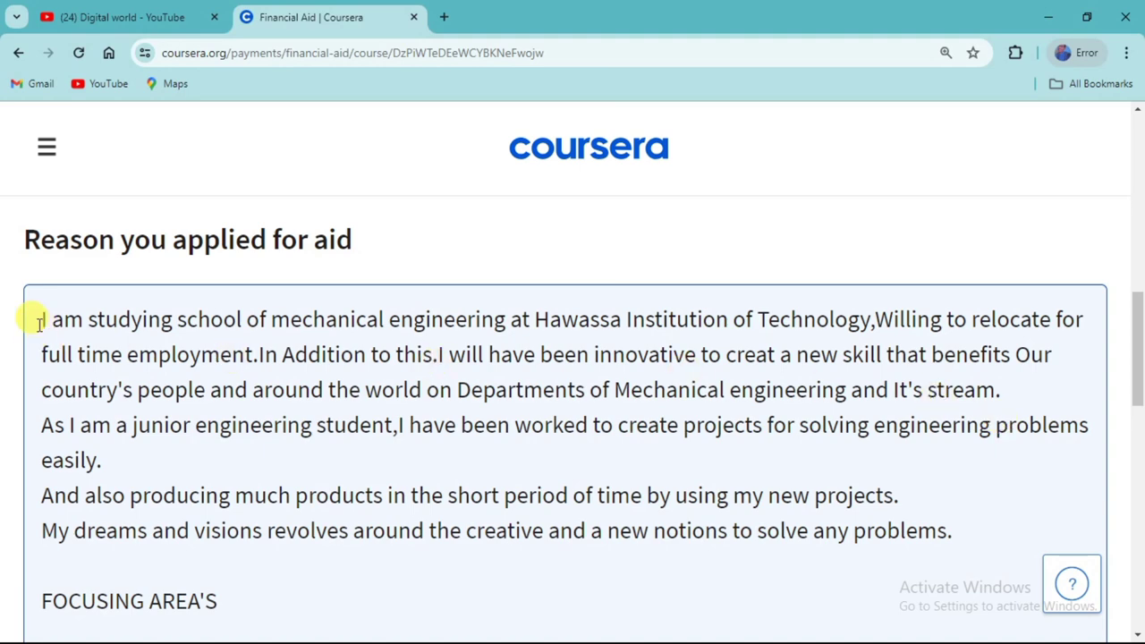
drag(42, 317, 1054, 240)
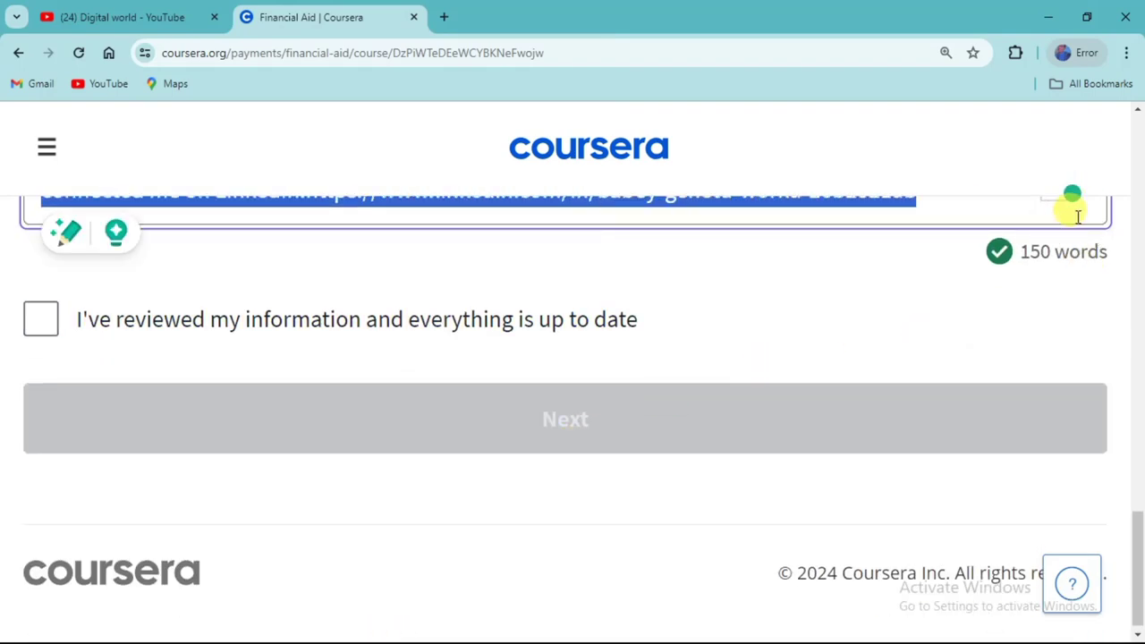
scroll(1077, 217, up, 15)
scroll(1078, 217, down, 10)
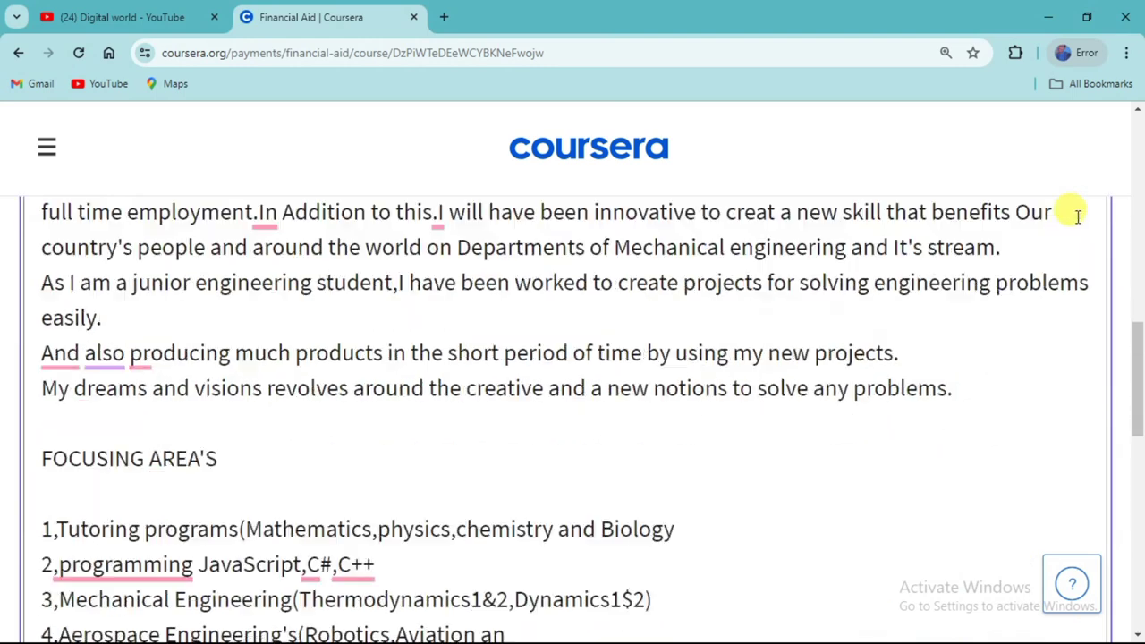
scroll(1078, 217, down, 5)
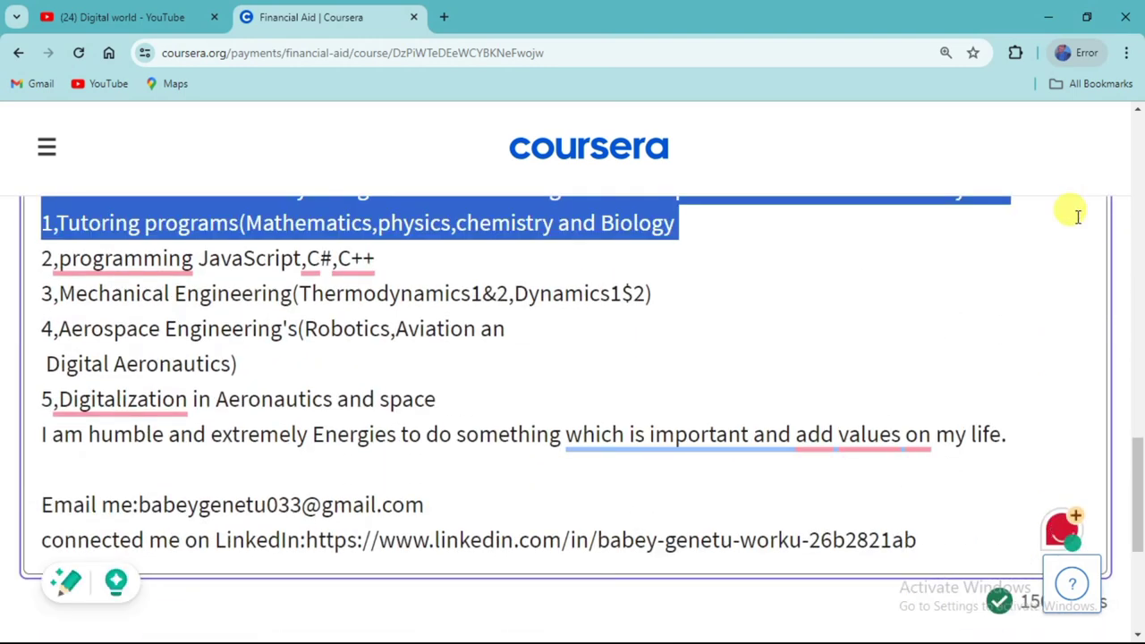
scroll(1078, 217, up, 1)
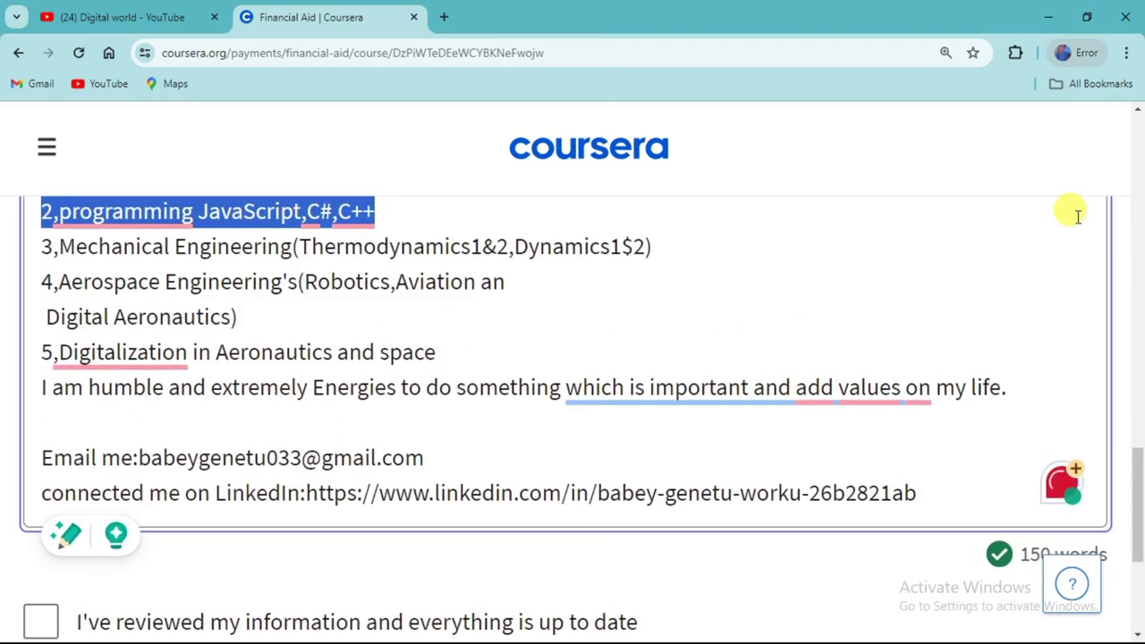
scroll(1078, 217, down, 2)
scroll(1078, 217, up, 1)
drag(1078, 217, 917, 432)
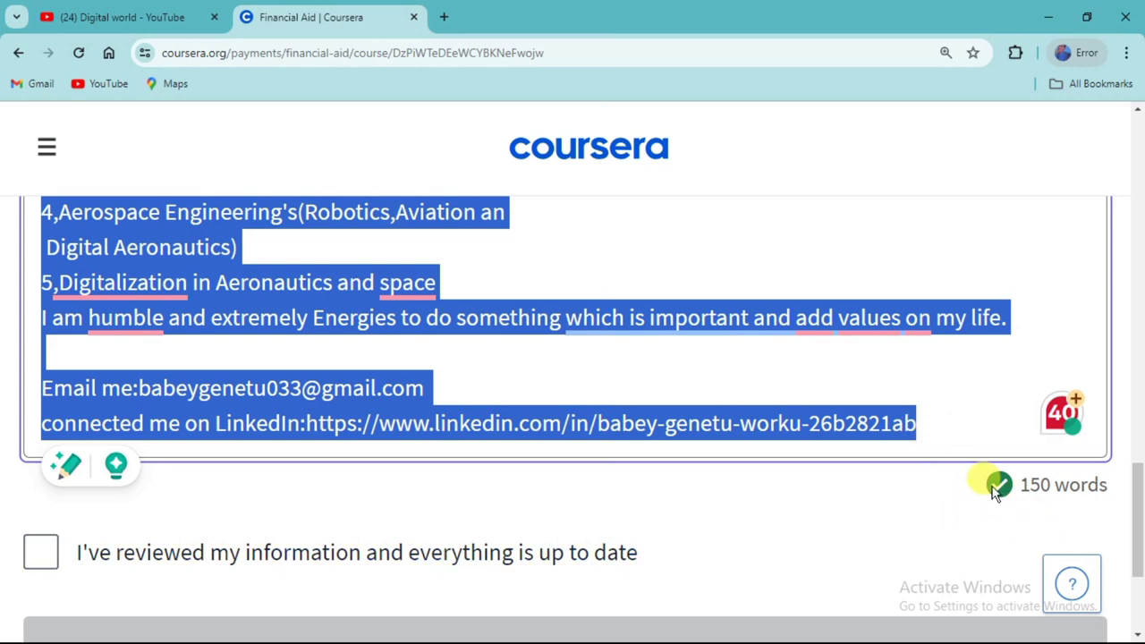
drag(996, 494, 750, 522)
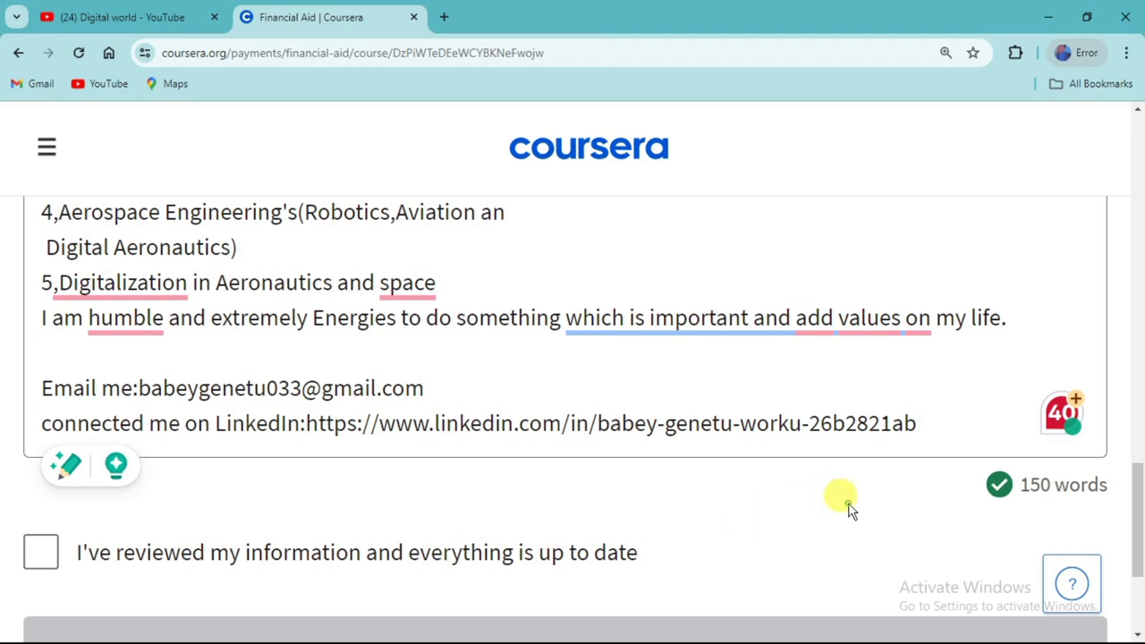
Step: Confirm that the information is reviewed and up to date, and continue to the second part of the application
click(42, 552)
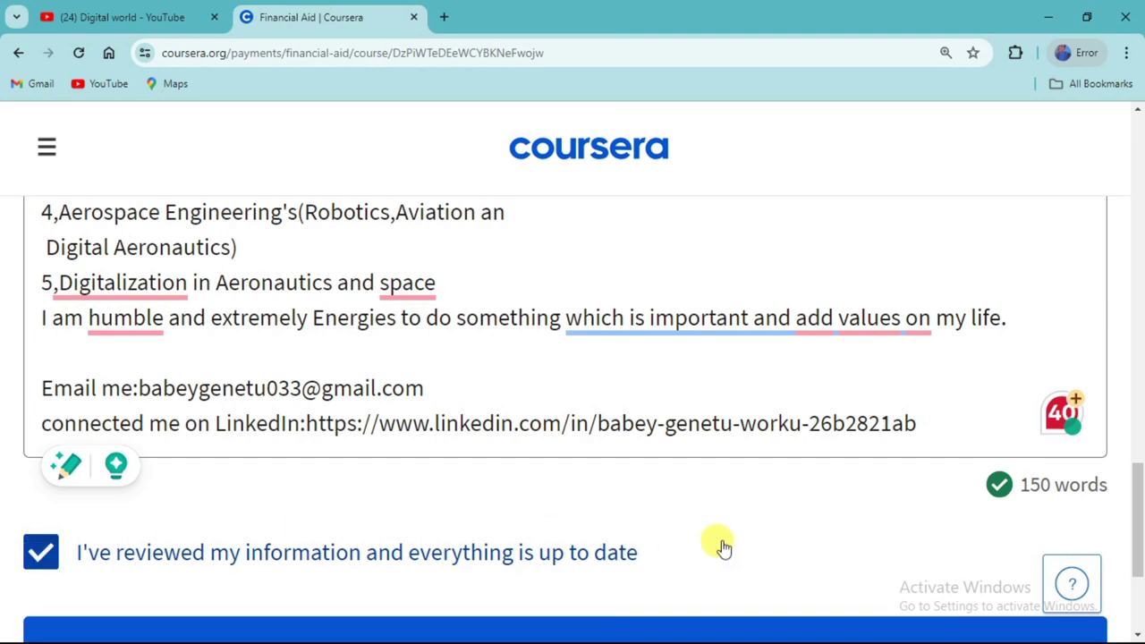
scroll(830, 543, down, 3)
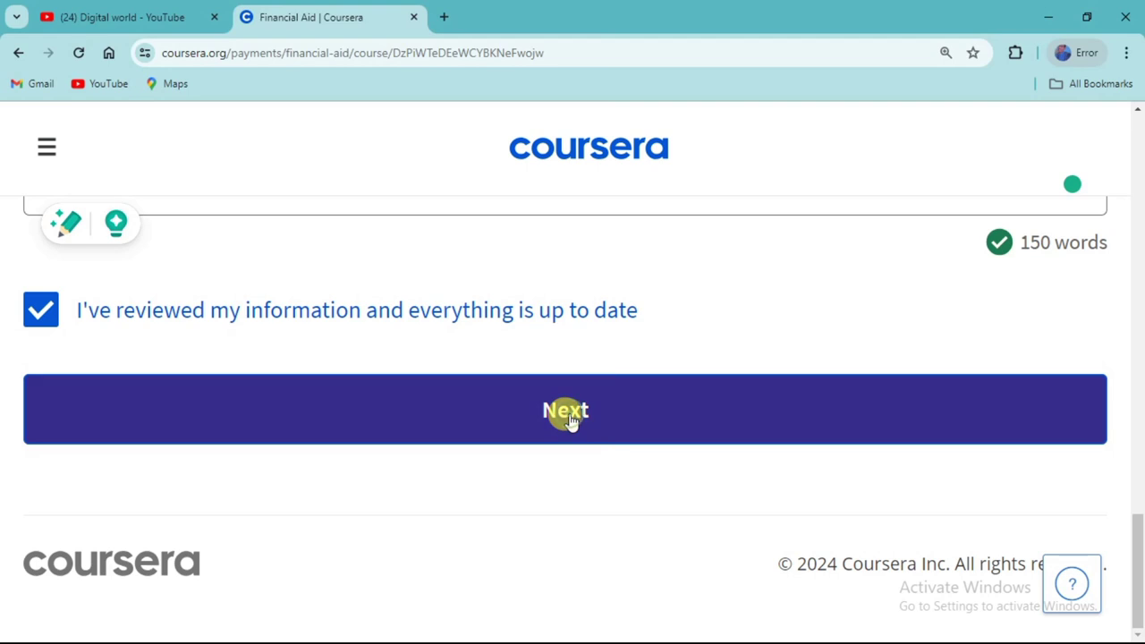
click(570, 421)
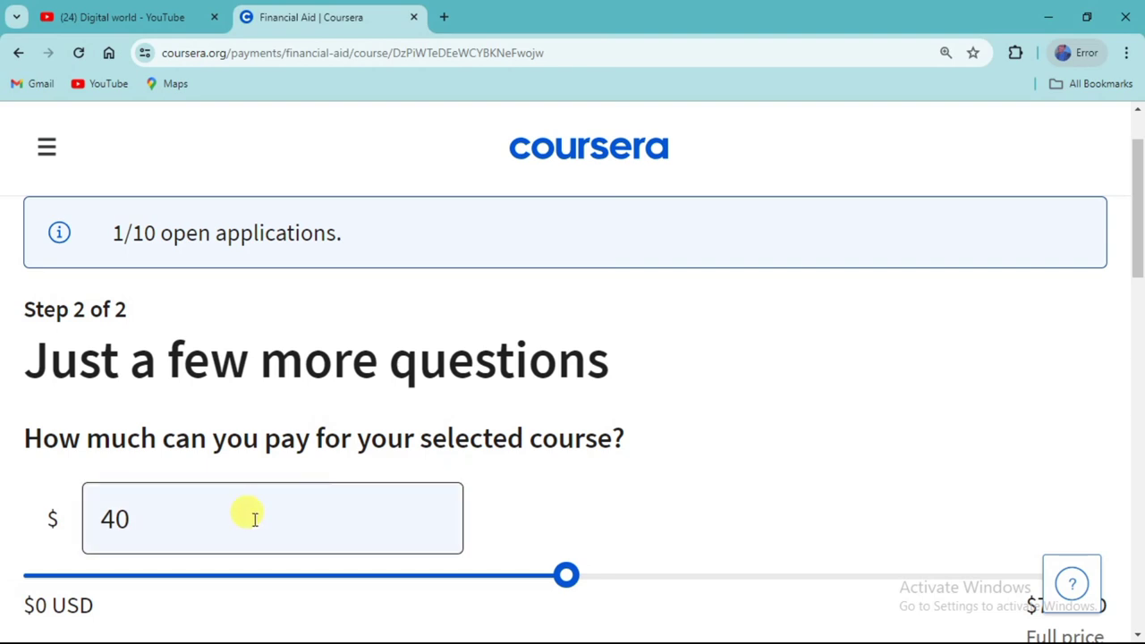
Step: Set the amount that can be paid for the selected course to $10
click(189, 519)
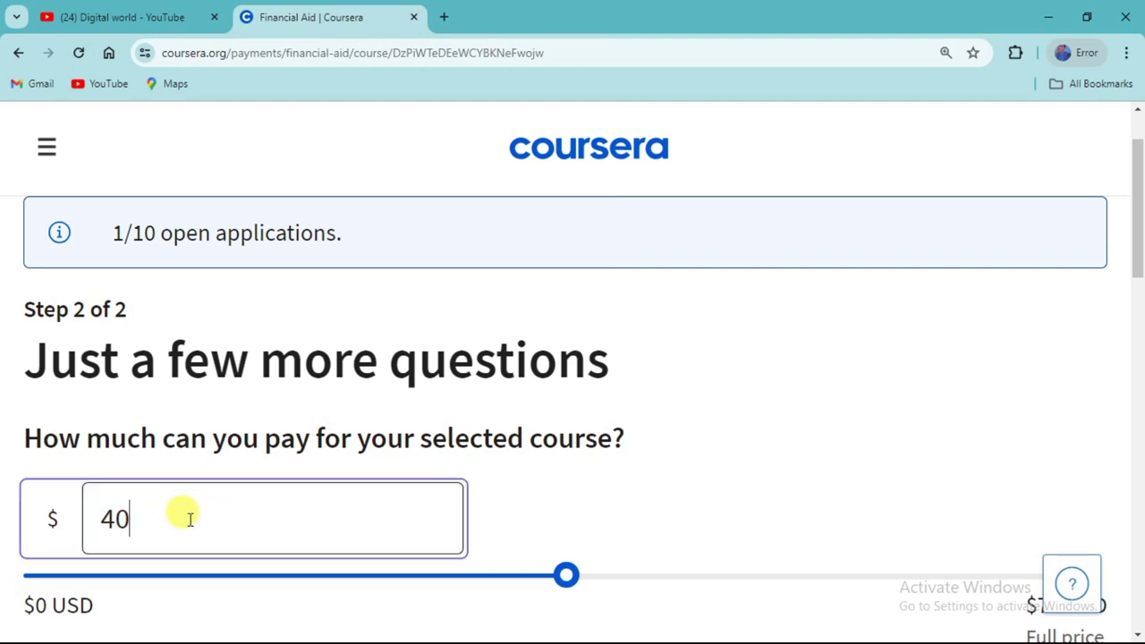
key(BackSpace)
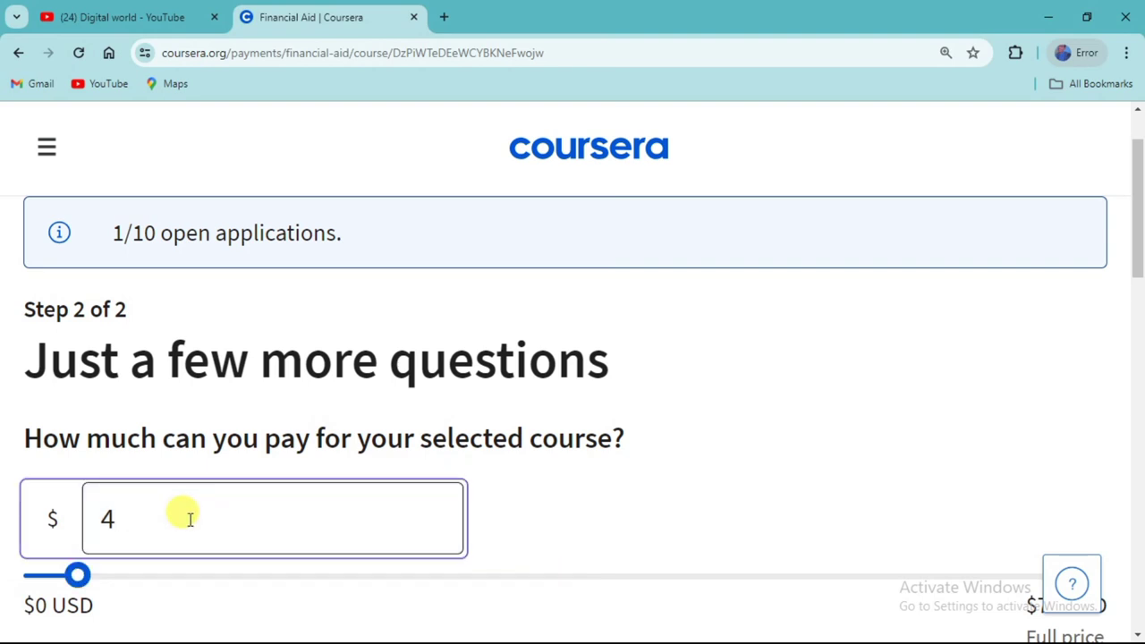
key(BackSpace)
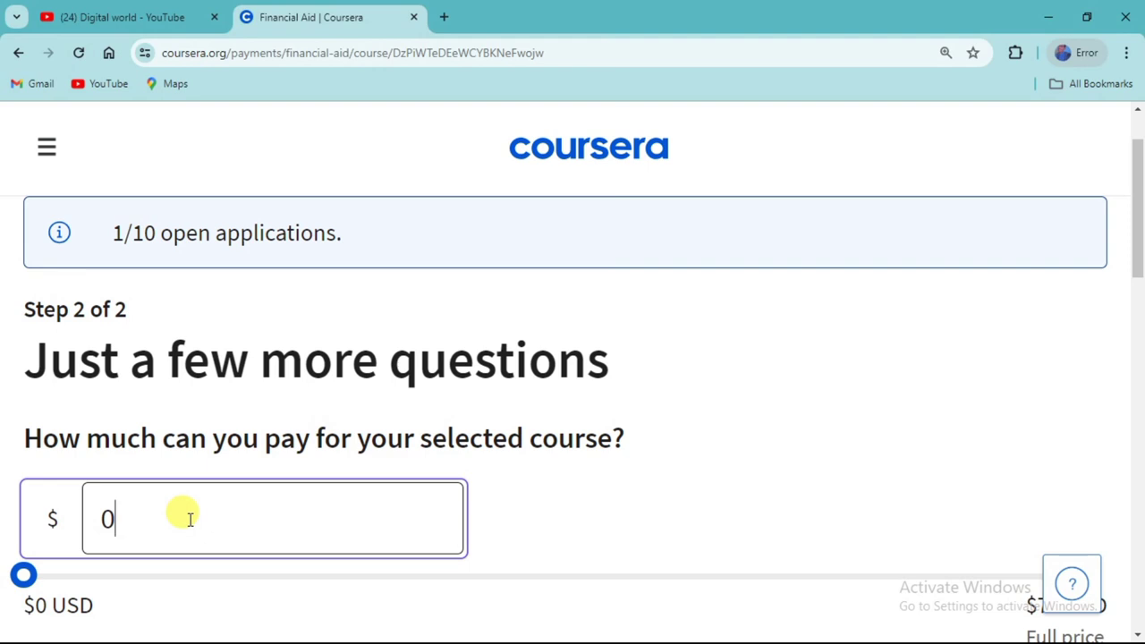
text(10)
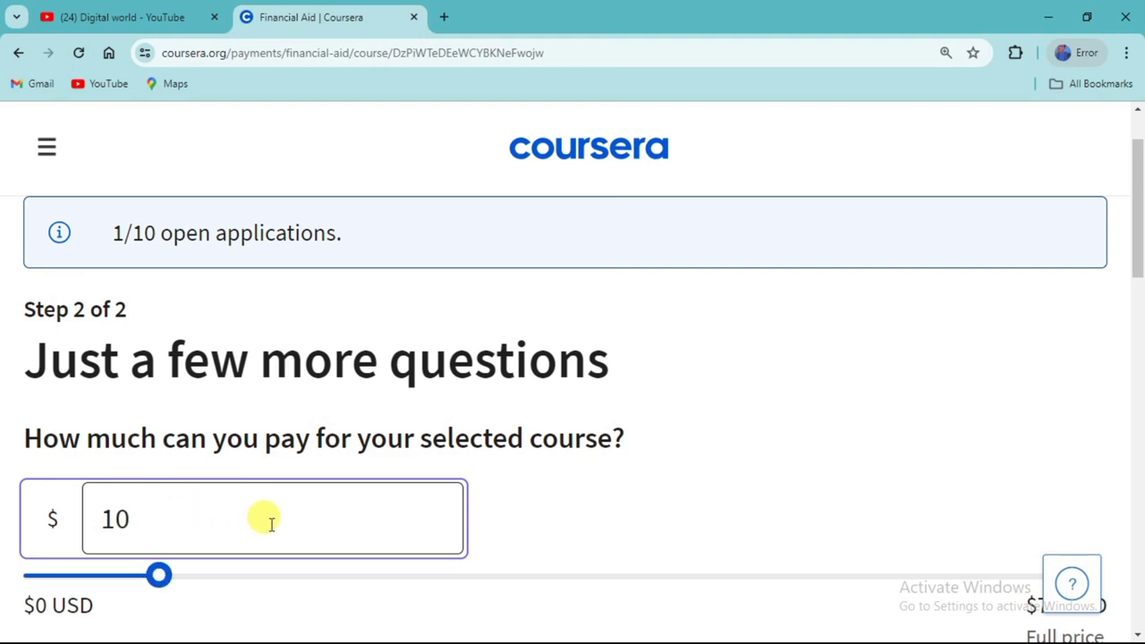
Step: Look over the remaining questions and try to paste a response about how the selected course helps with the goals
scroll(394, 537, down, 10)
scroll(390, 536, up, 5)
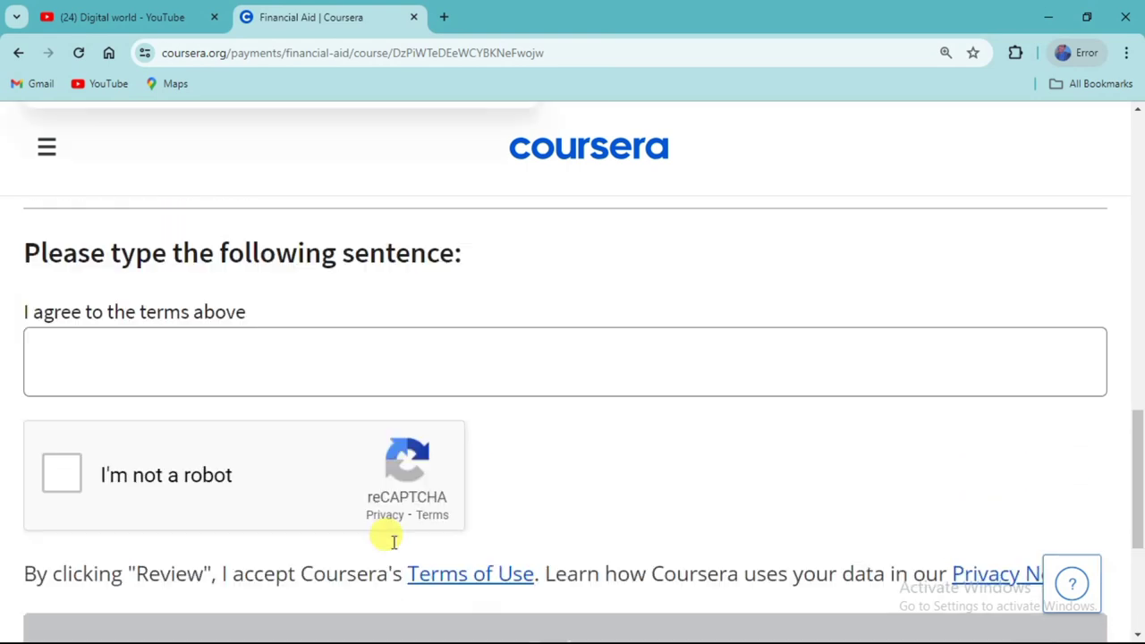
scroll(394, 548, up, 8)
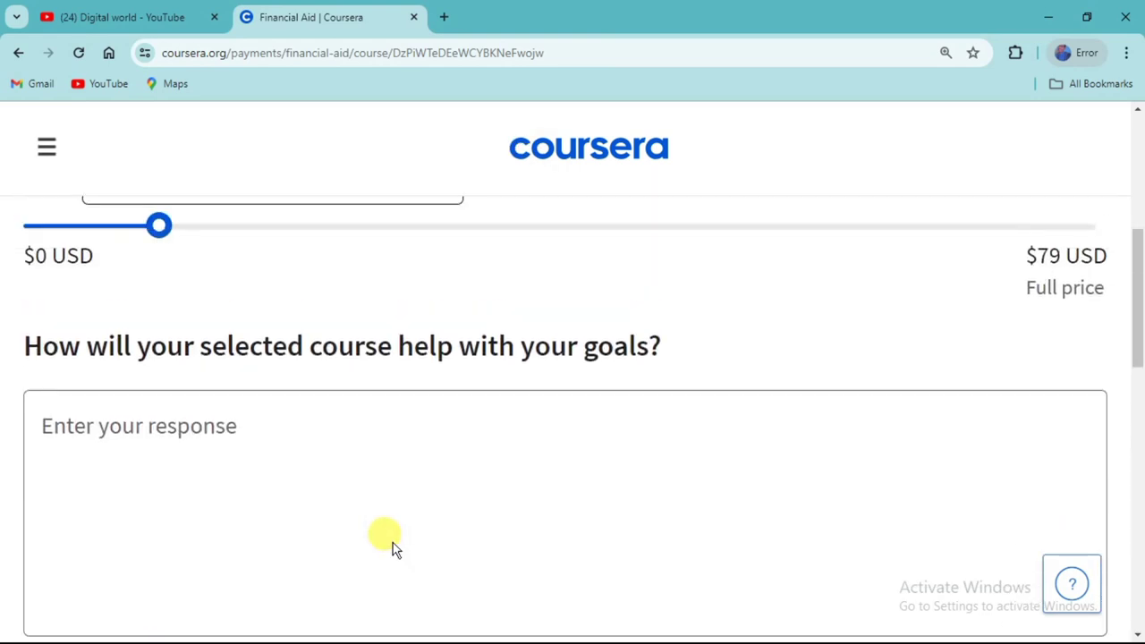
scroll(394, 547, down, 3)
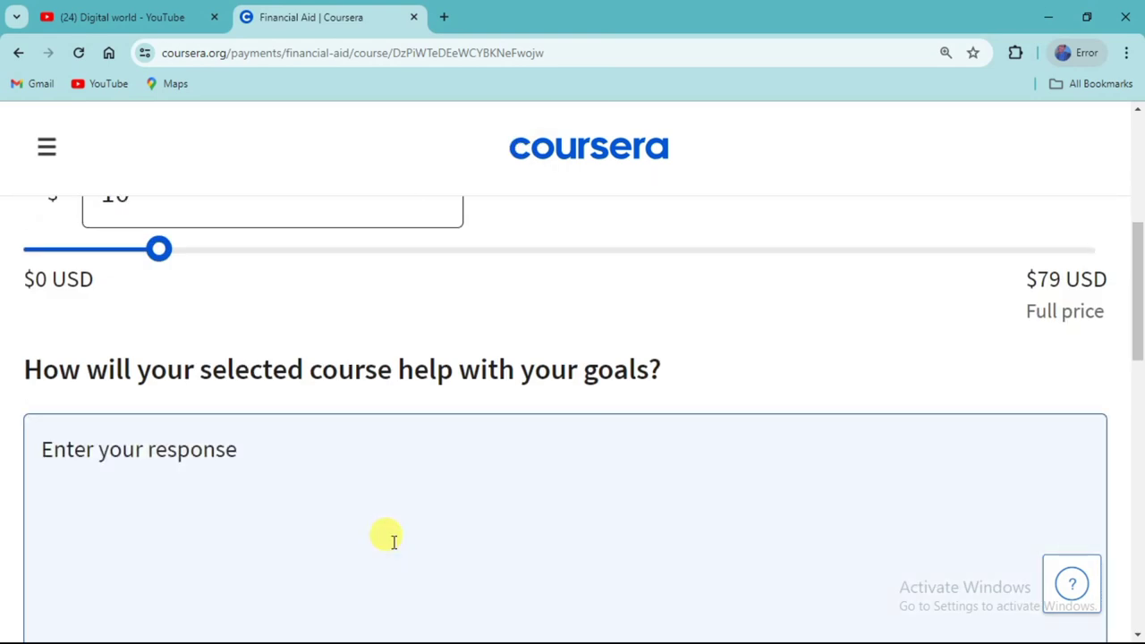
scroll(394, 541, down, 1)
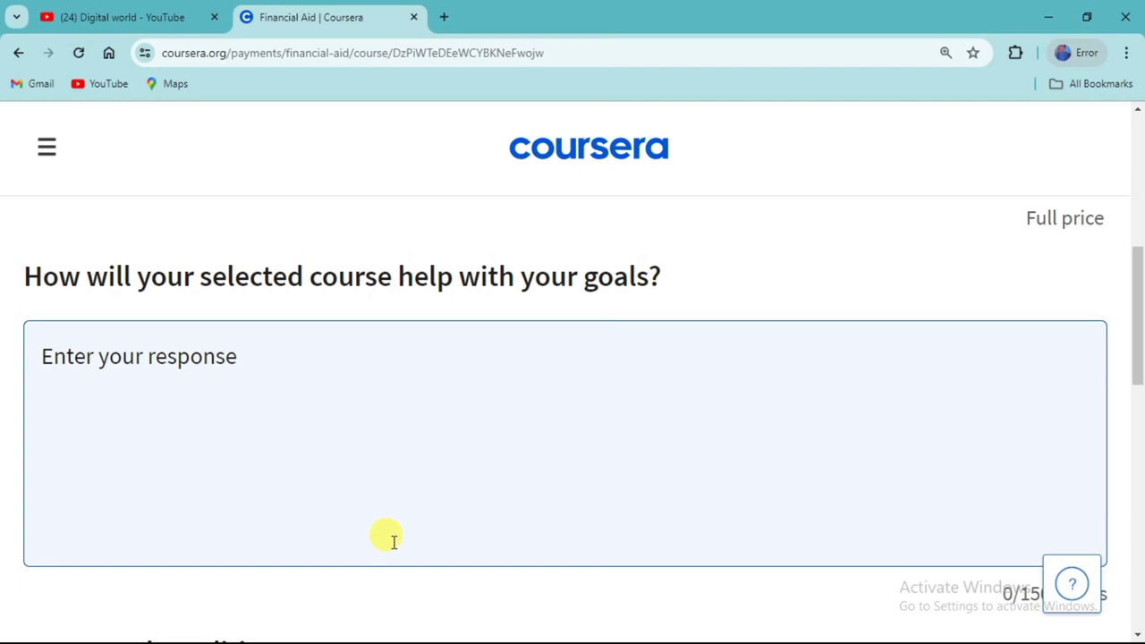
click(72, 356)
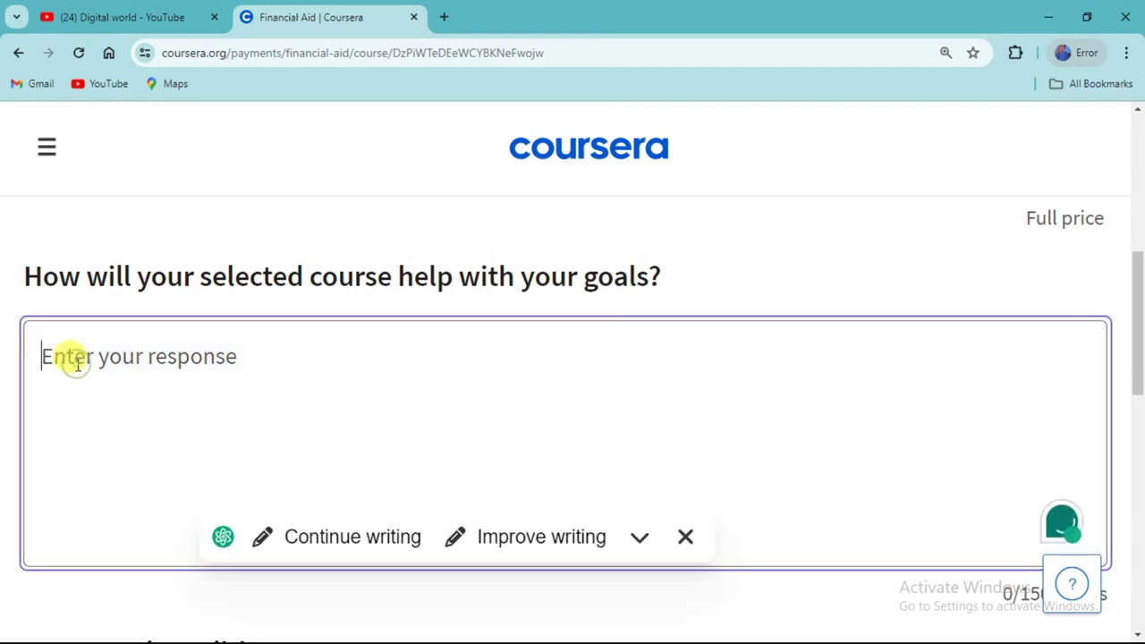
key(ctrl+v)
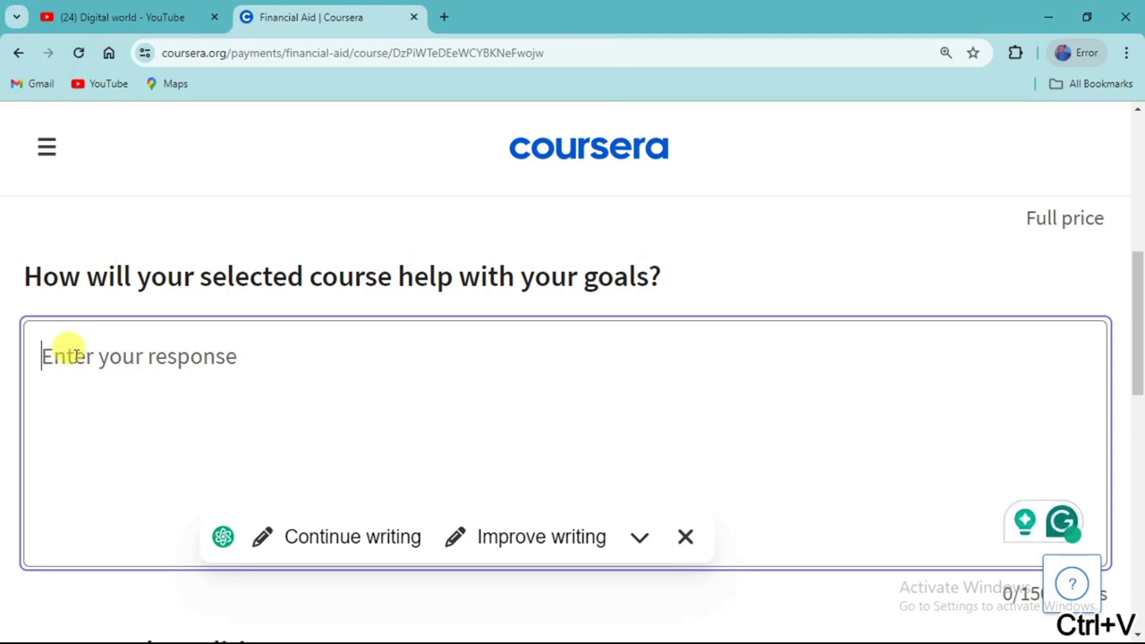
key(ctrl+v)
Step: Recheck the second part of the application and return to its first part
scroll(192, 378, down, 1)
scroll(192, 375, up, 4)
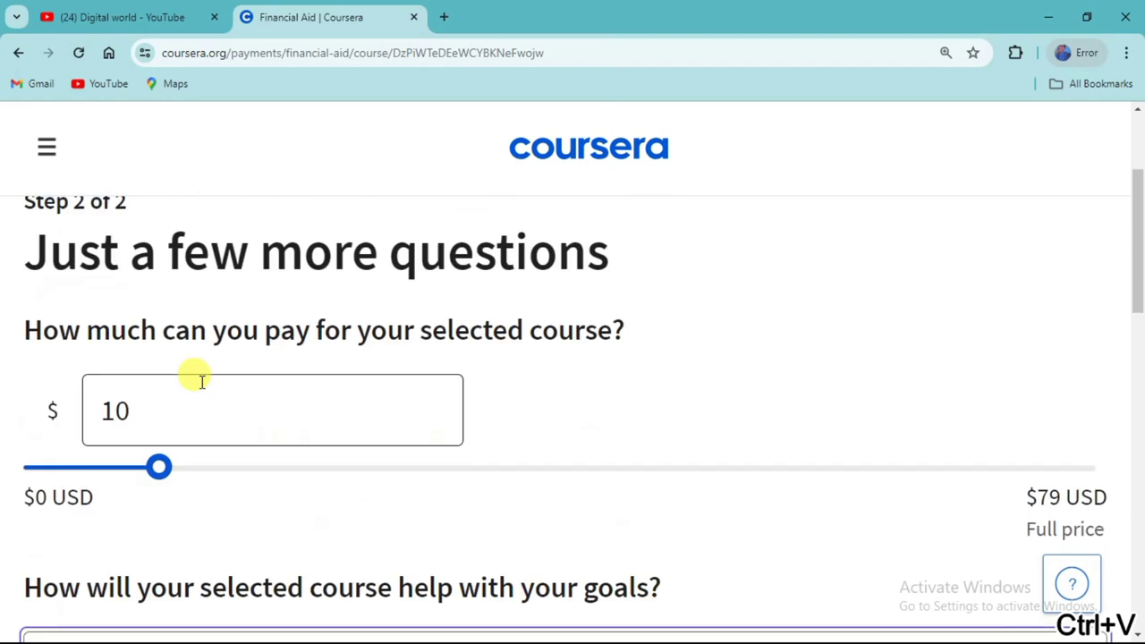
scroll(191, 375, down, 10)
scroll(201, 386, up, 9)
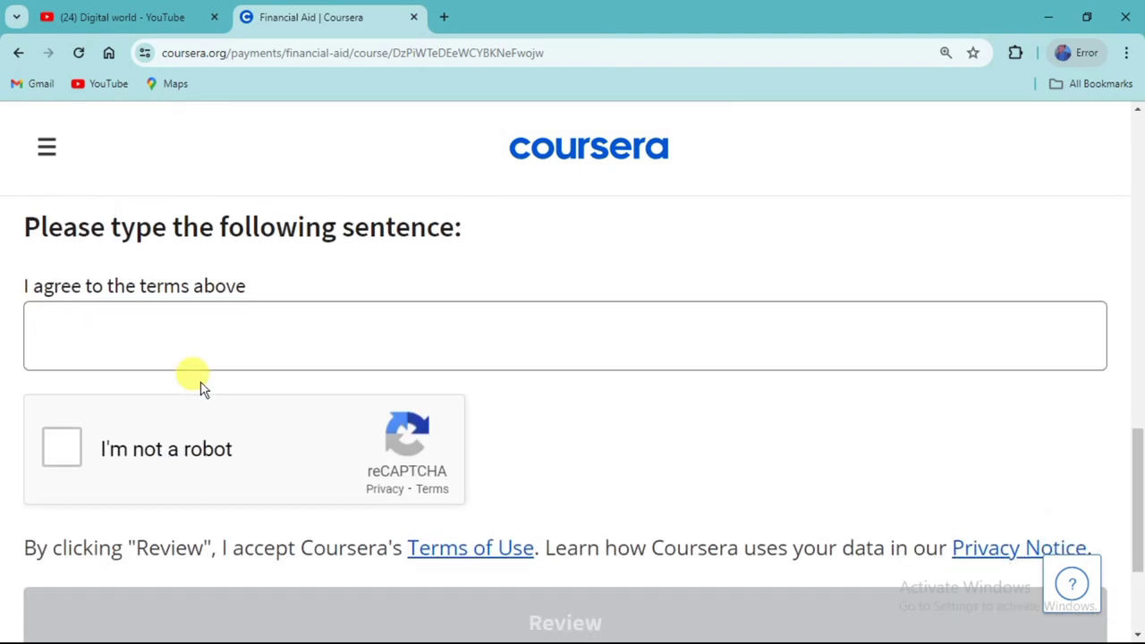
scroll(200, 386, down, 2)
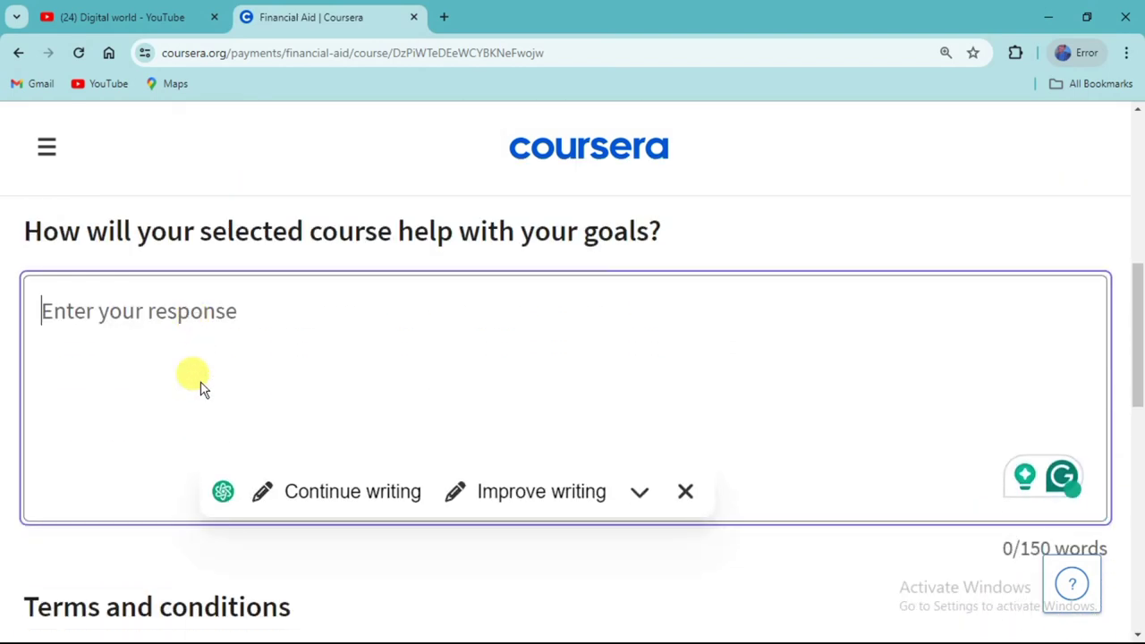
scroll(200, 386, up, 6)
scroll(201, 385, down, 6)
scroll(201, 382, up, 6)
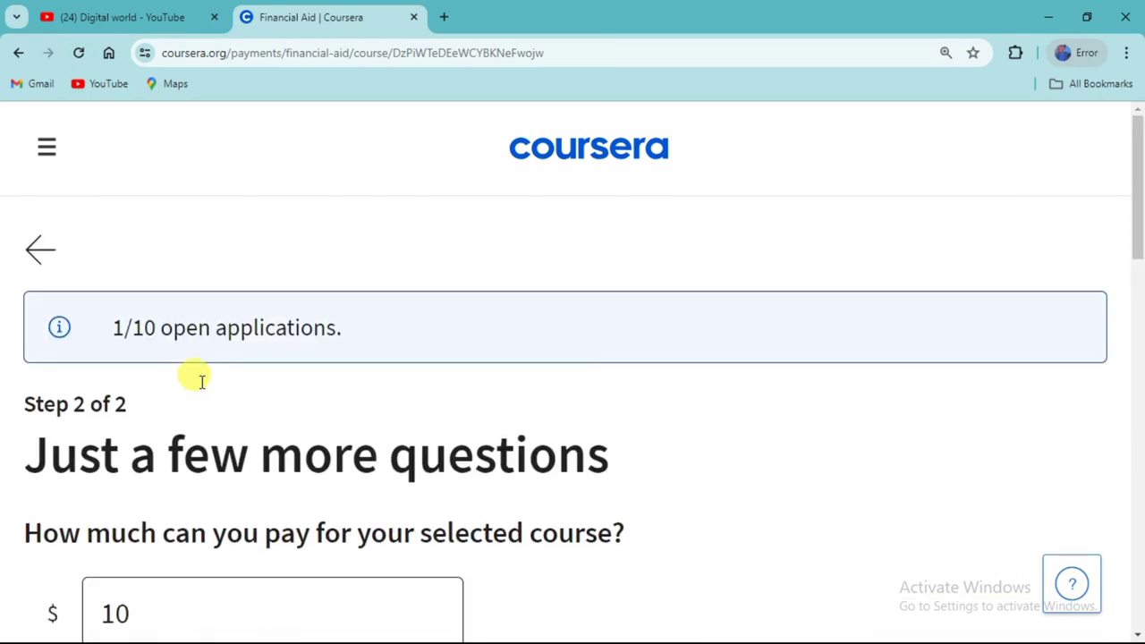
click(35, 248)
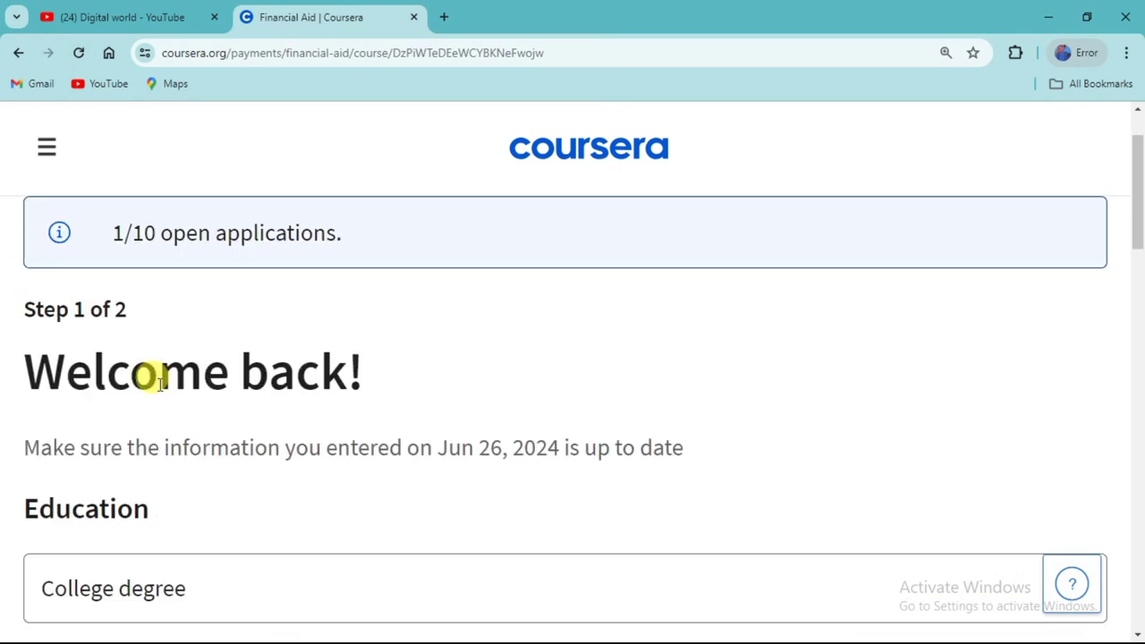
Step: Copy the entire text of the reason for applying for aid
scroll(537, 415, down, 15)
scroll(537, 415, up, 15)
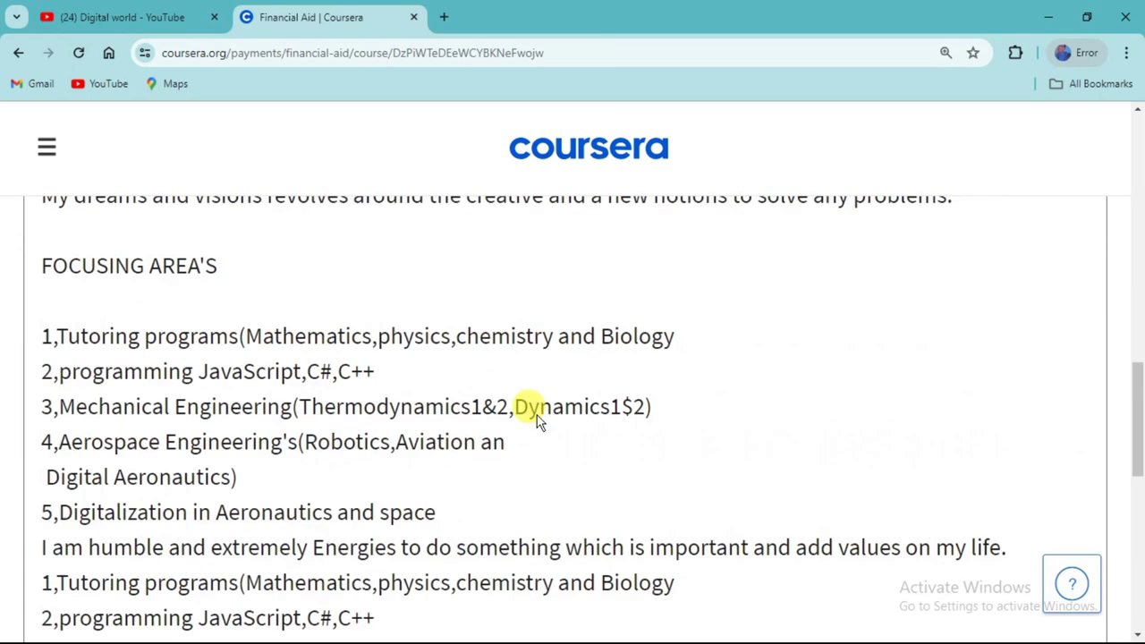
scroll(537, 415, down, 7)
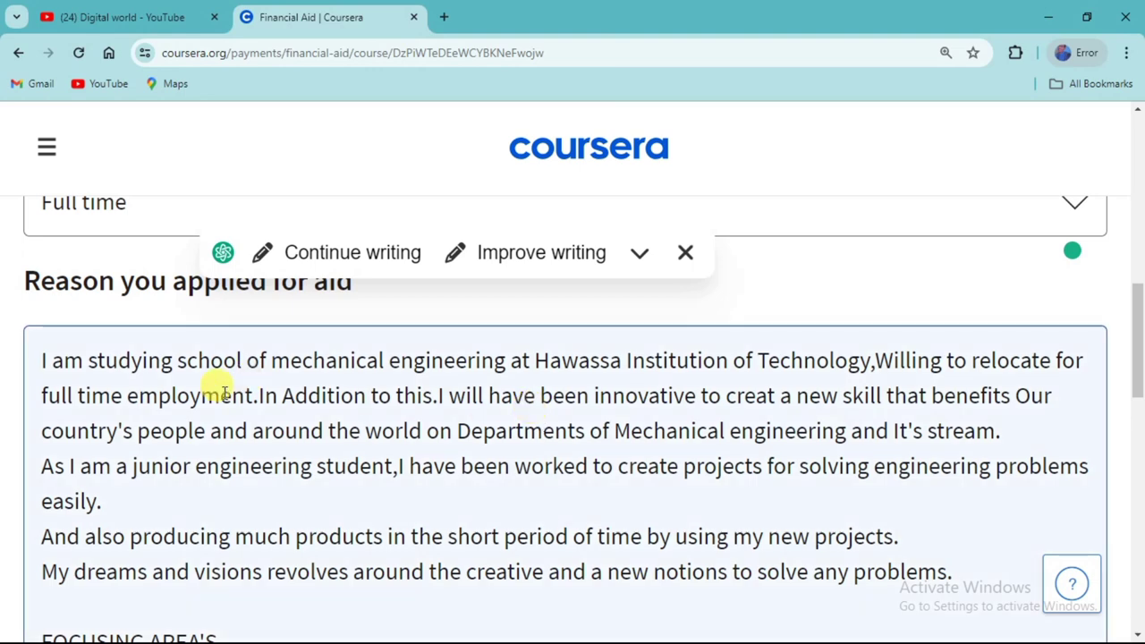
drag(42, 361, 184, 631)
scroll(269, 588, down, 5)
drag(740, 409, 1100, 207)
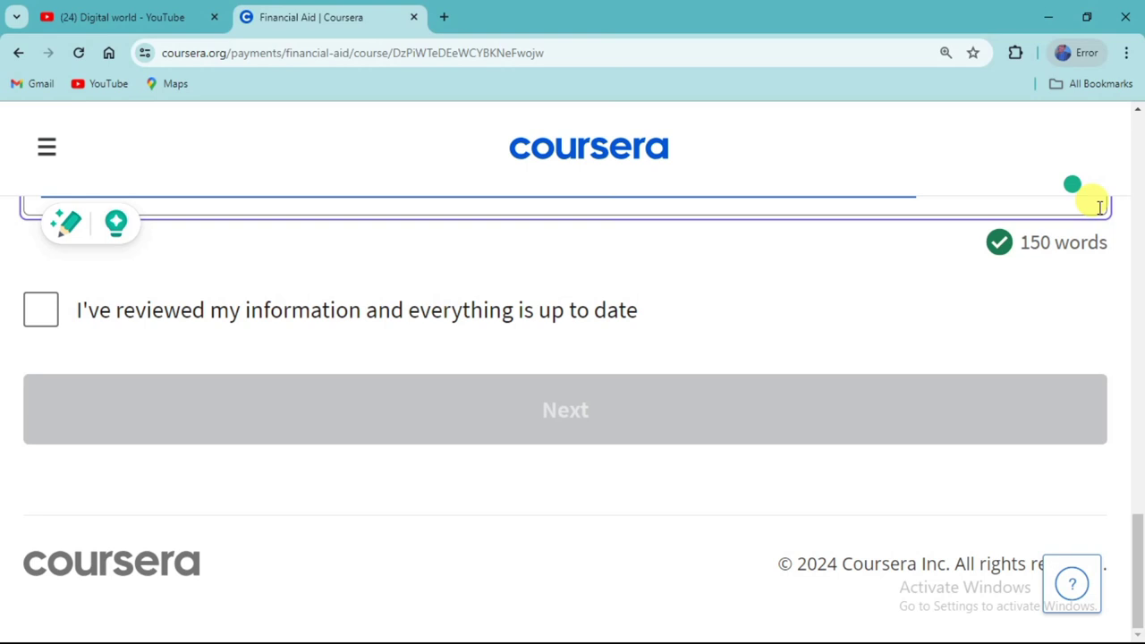
key(ctrl+c)
Step: Mark the information as reviewed and up to date and proceed to the application's second part
click(40, 320)
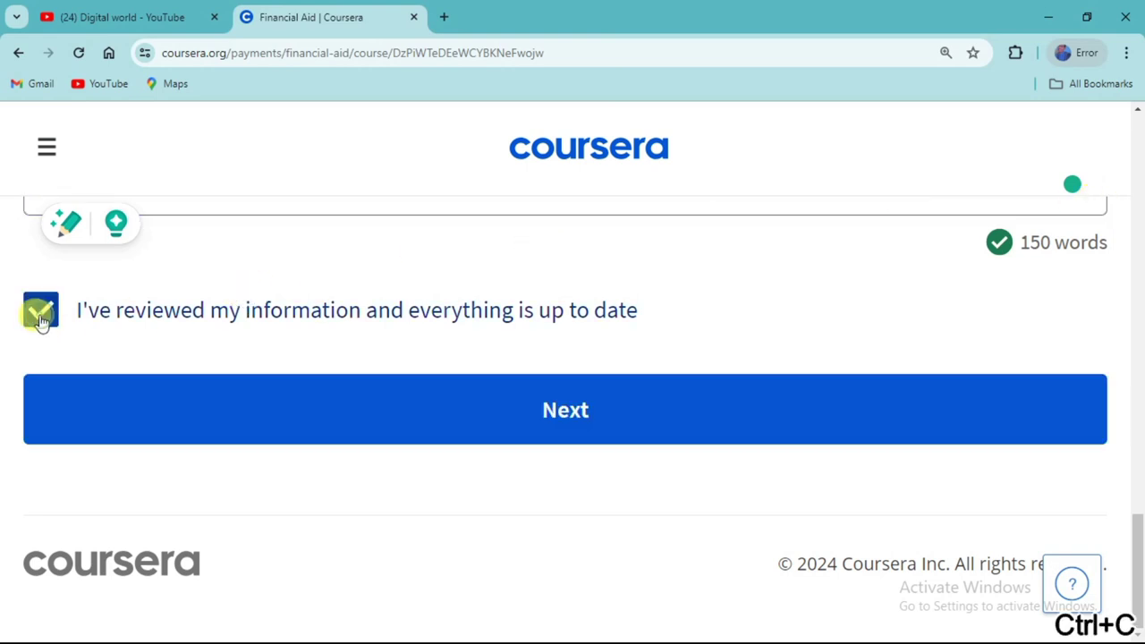
click(563, 412)
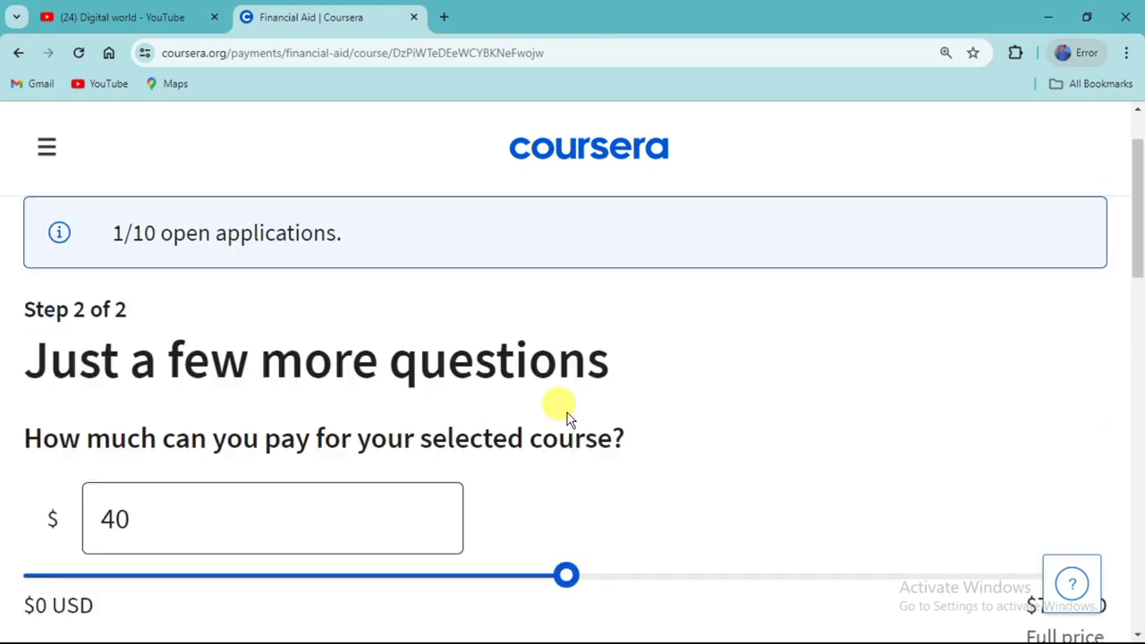
Step: Set the amount payable for the selected course to 10 dollars
click(157, 511)
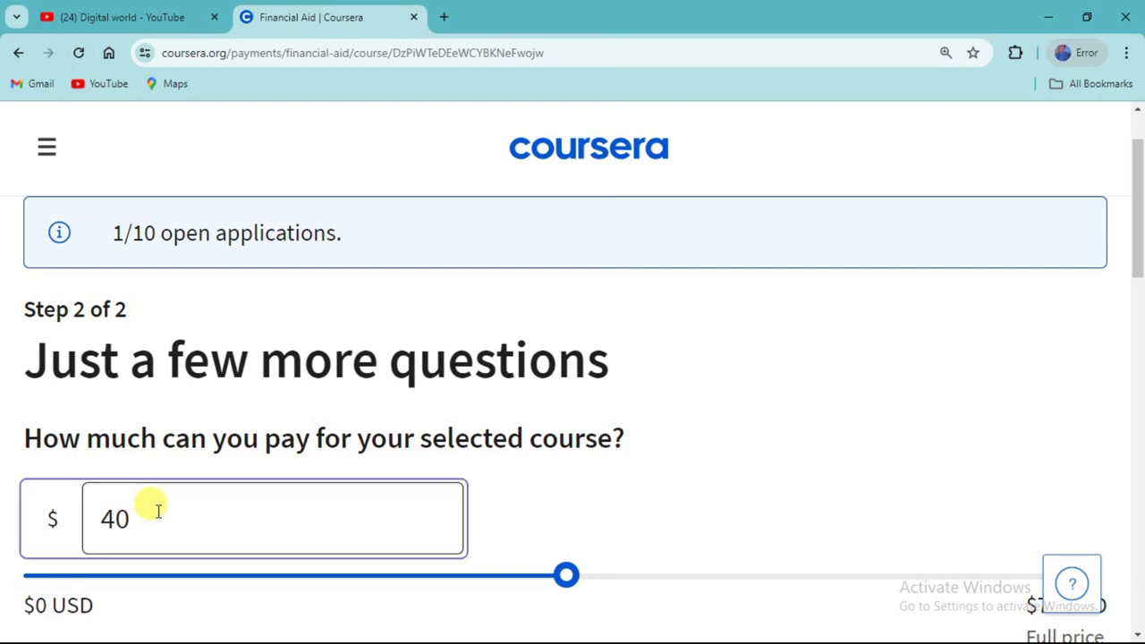
key(BackSpace)
key(BackSpace)
text(1)
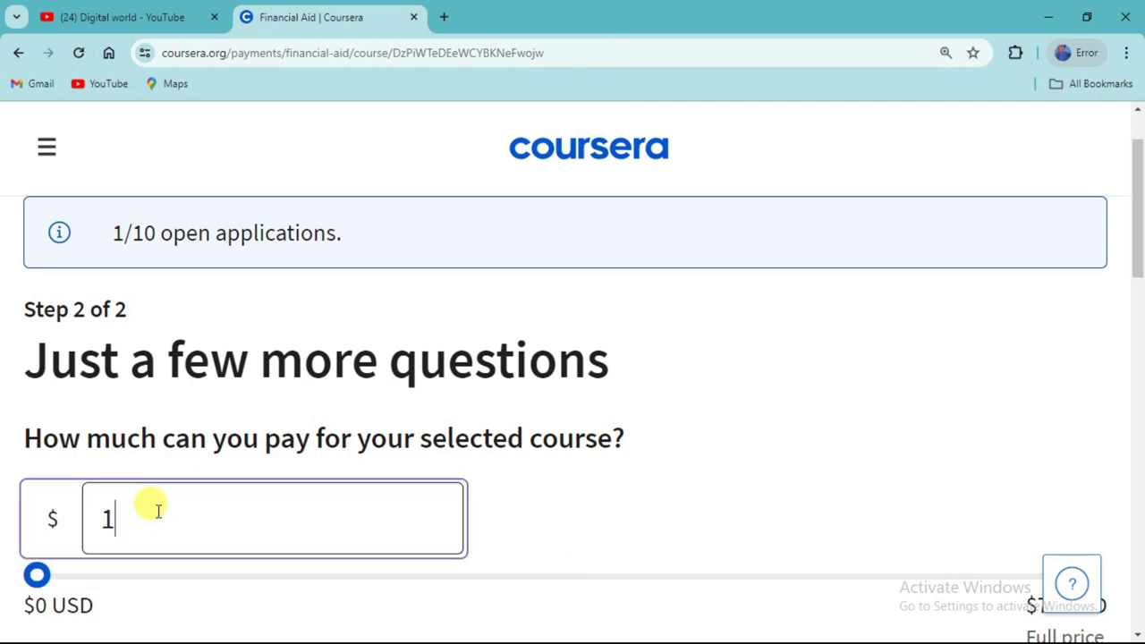
text(0)
Step: Paste the copied text as the response on how the selected course will help with the goals
scroll(268, 524, down, 15)
scroll(268, 524, up, 5)
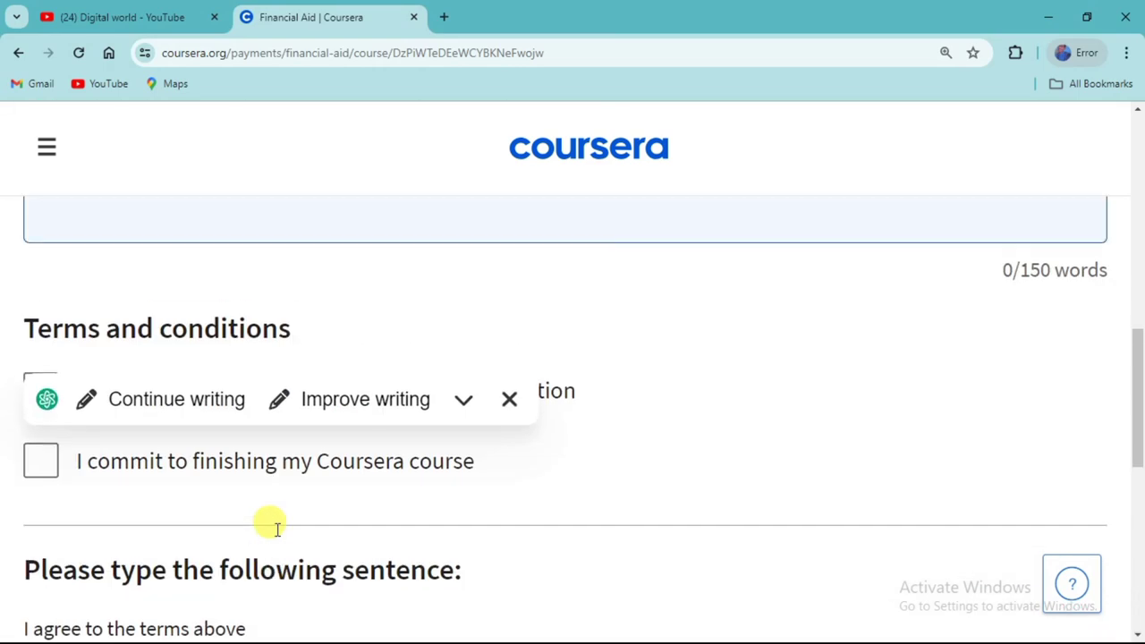
scroll(268, 524, down, 5)
scroll(269, 524, up, 4)
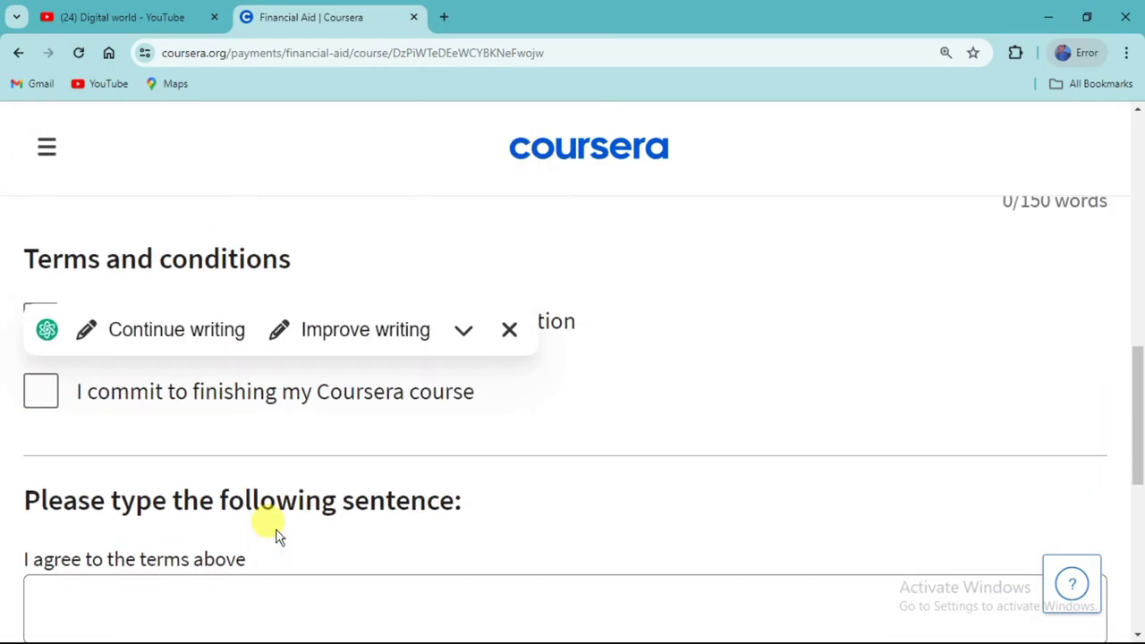
scroll(277, 534, up, 6)
scroll(278, 529, down, 2)
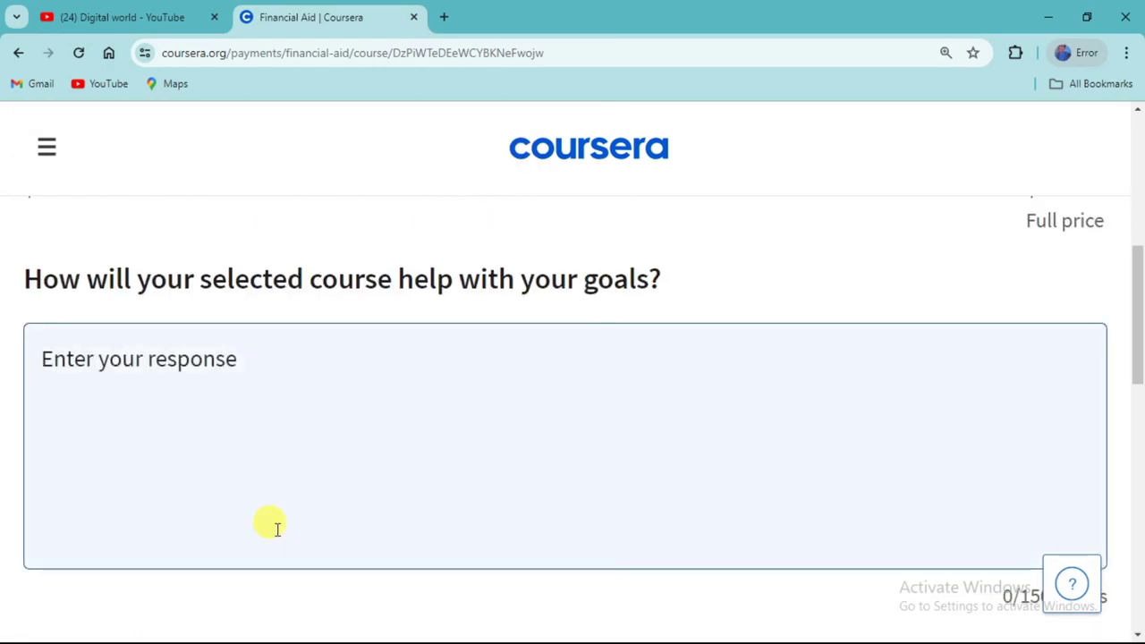
click(81, 363)
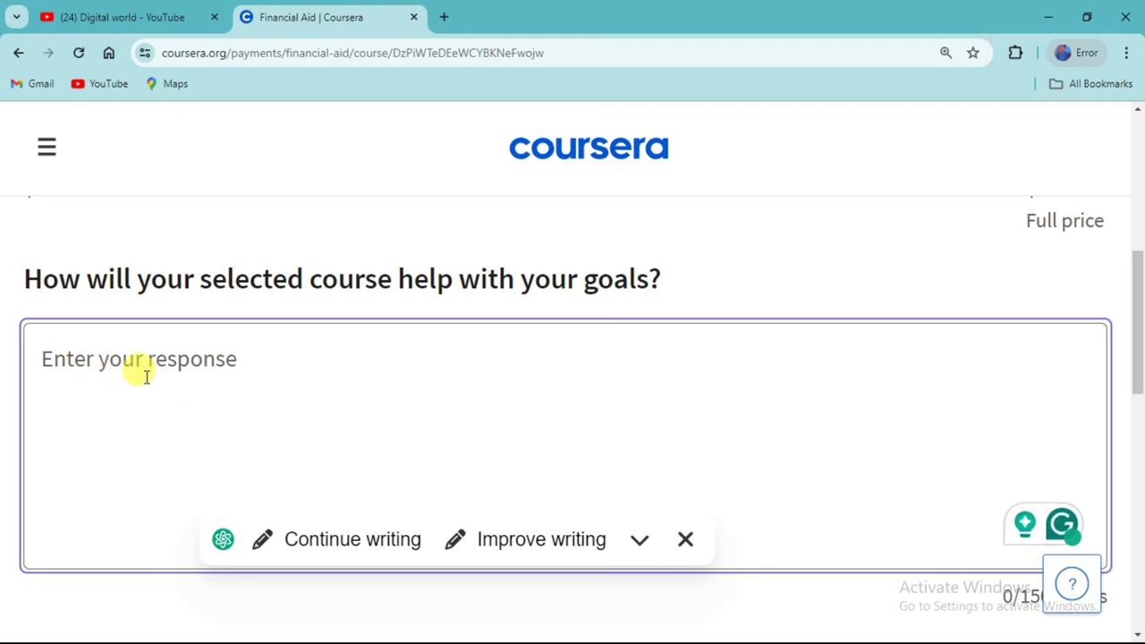
key(ctrl+v)
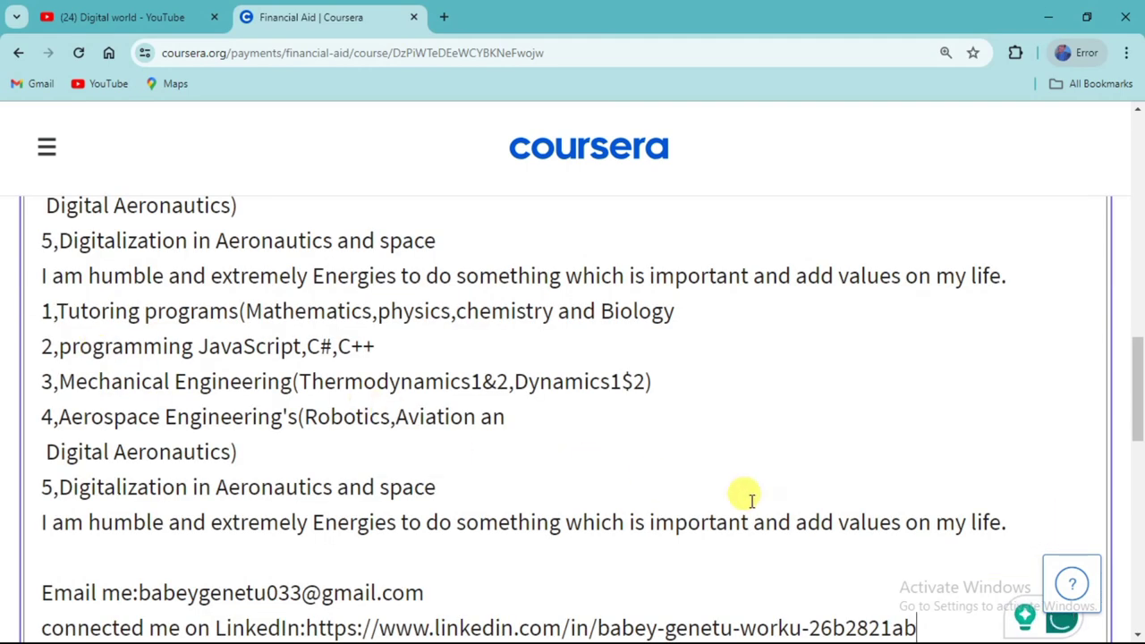
Step: Accept both terms and conditions: sharing accurate information on the application and committing to finish the Coursera course
scroll(1022, 506, down, 10)
scroll(1031, 508, up, 5)
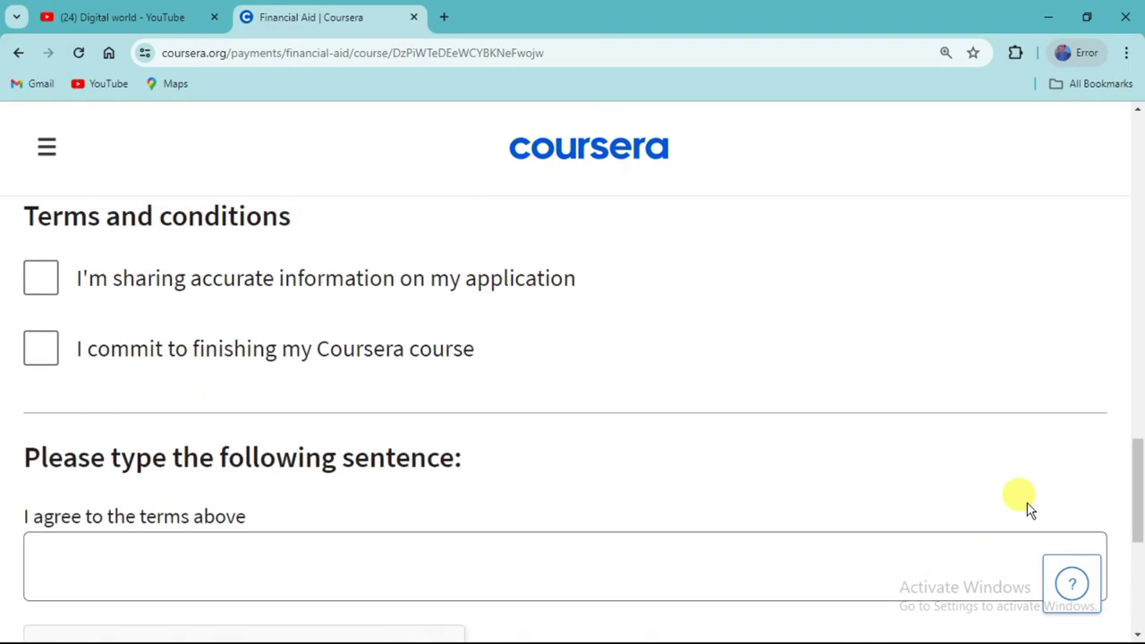
scroll(1026, 501, up, 8)
scroll(1025, 499, down, 4)
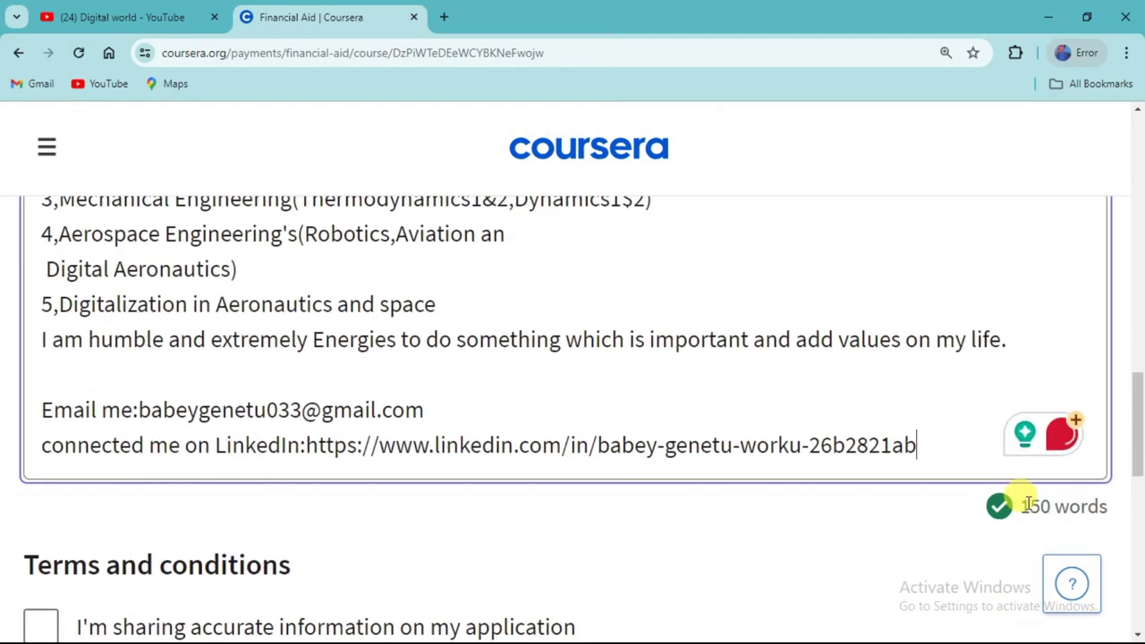
scroll(1028, 505, down, 2)
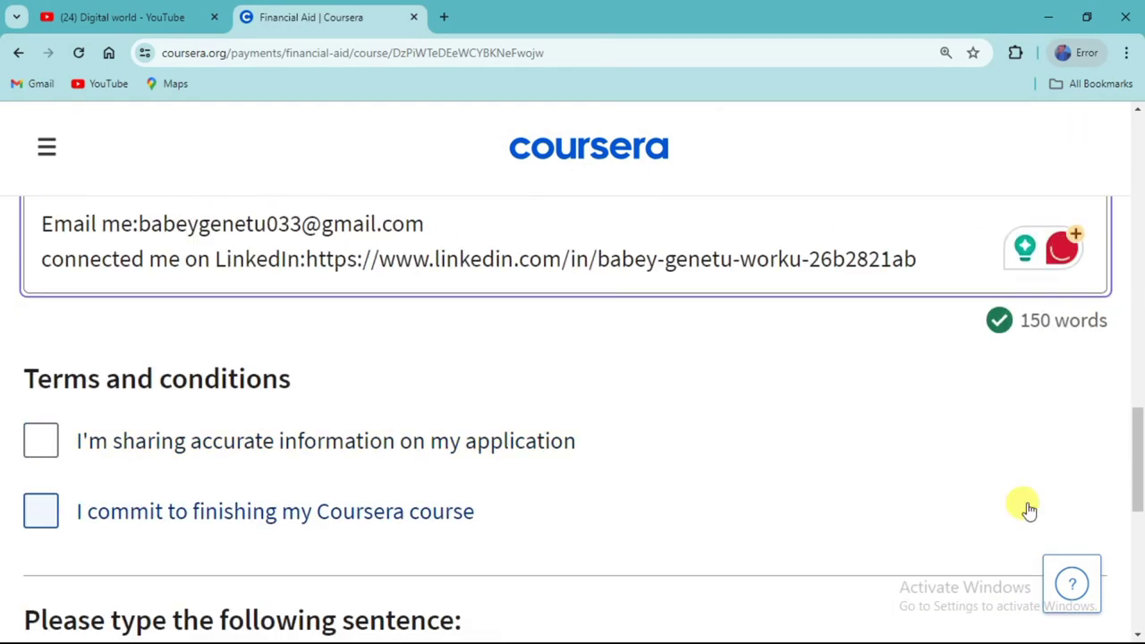
scroll(1025, 504, down, 2)
scroll(1025, 504, up, 2)
scroll(1025, 503, down, 2)
scroll(1027, 507, up, 4)
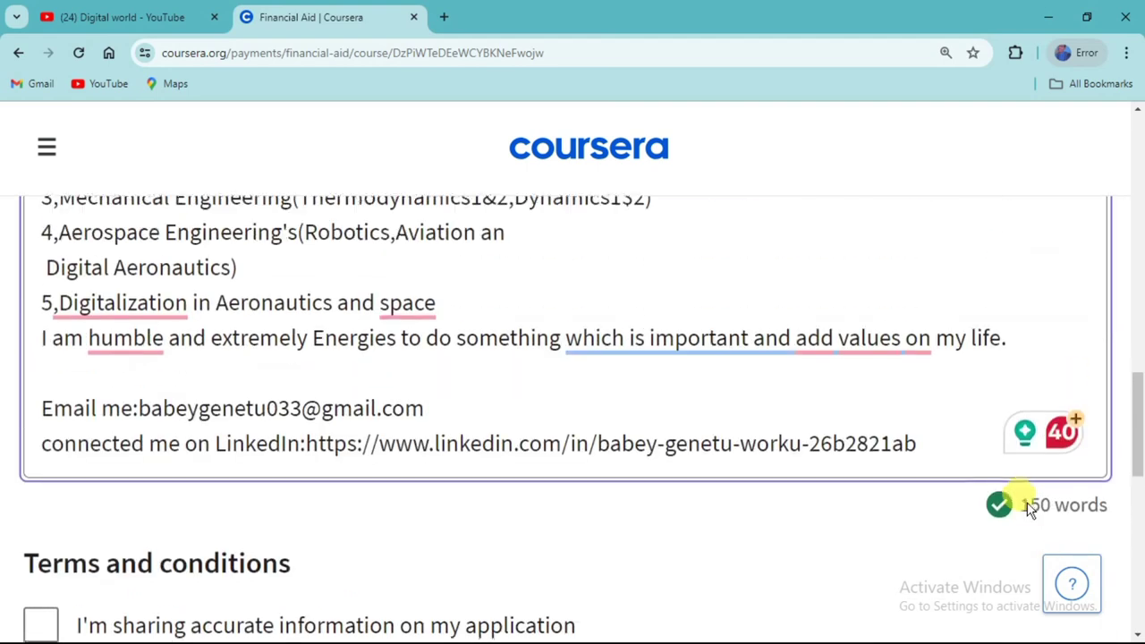
scroll(1028, 506, down, 2)
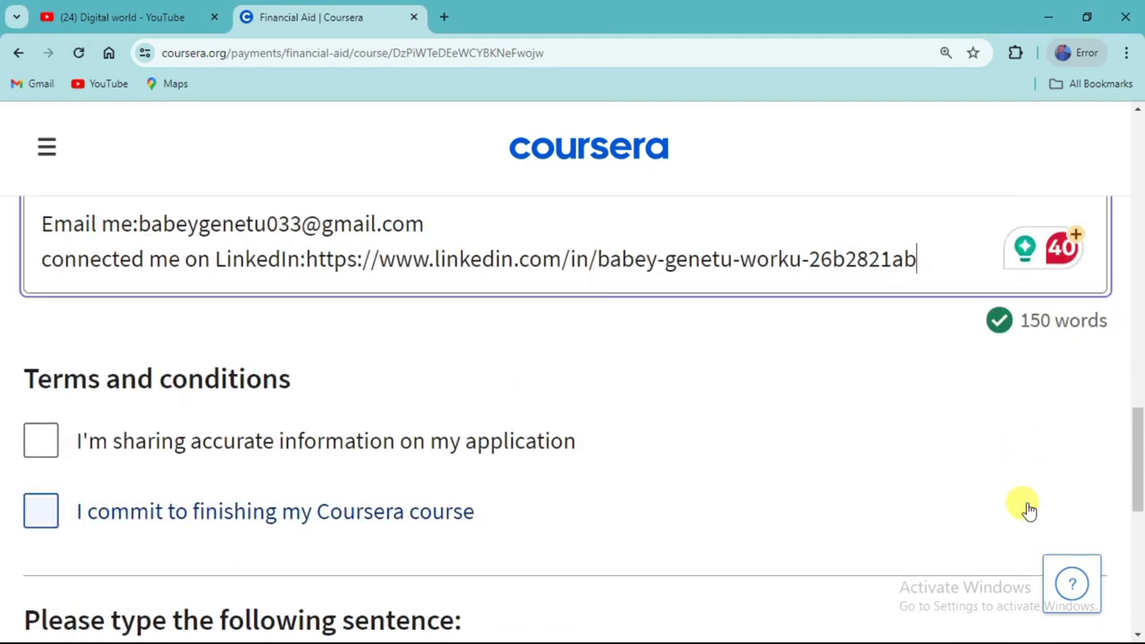
click(41, 444)
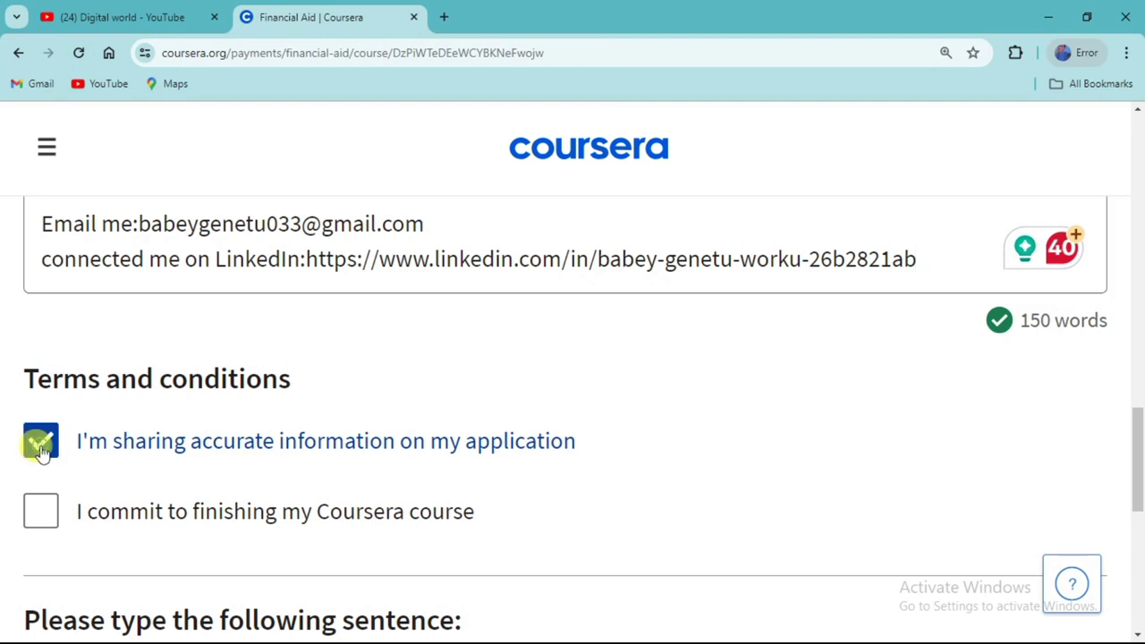
click(42, 515)
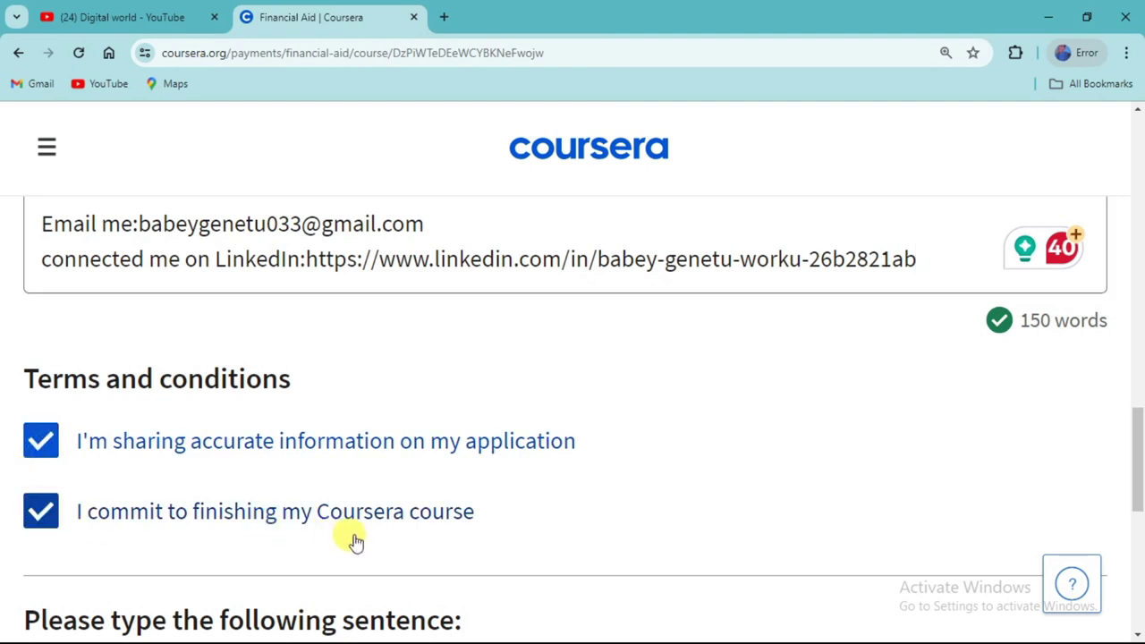
Step: Enter the confirmation sentence "I agree to the terms above" exactly as requested
scroll(426, 547, down, 10)
scroll(426, 548, up, 5)
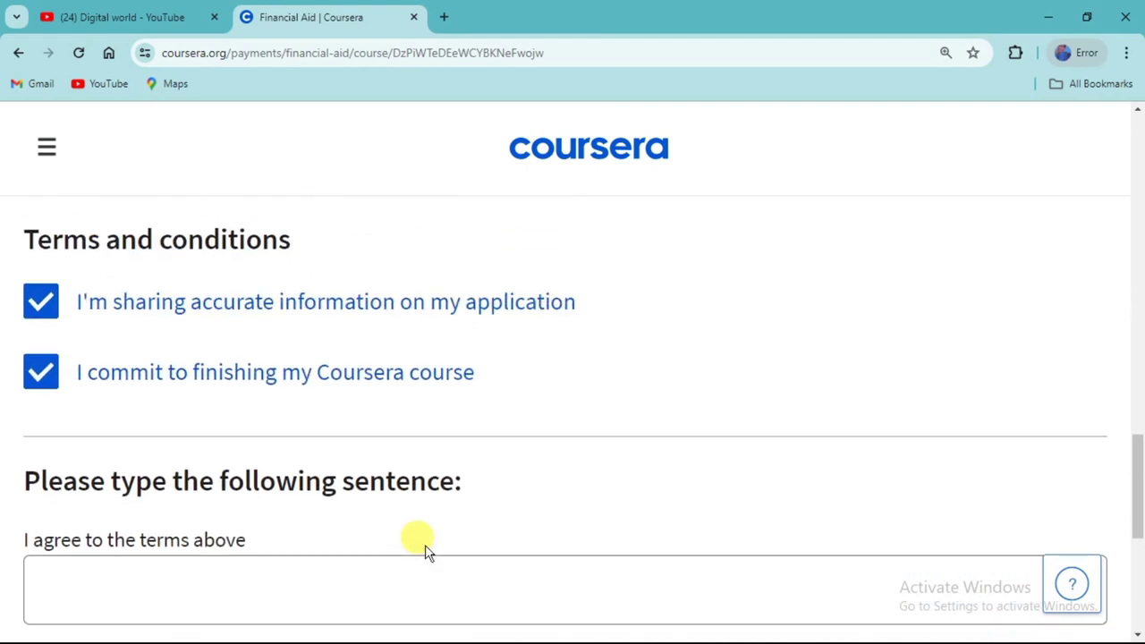
scroll(426, 548, down, 2)
click(76, 403)
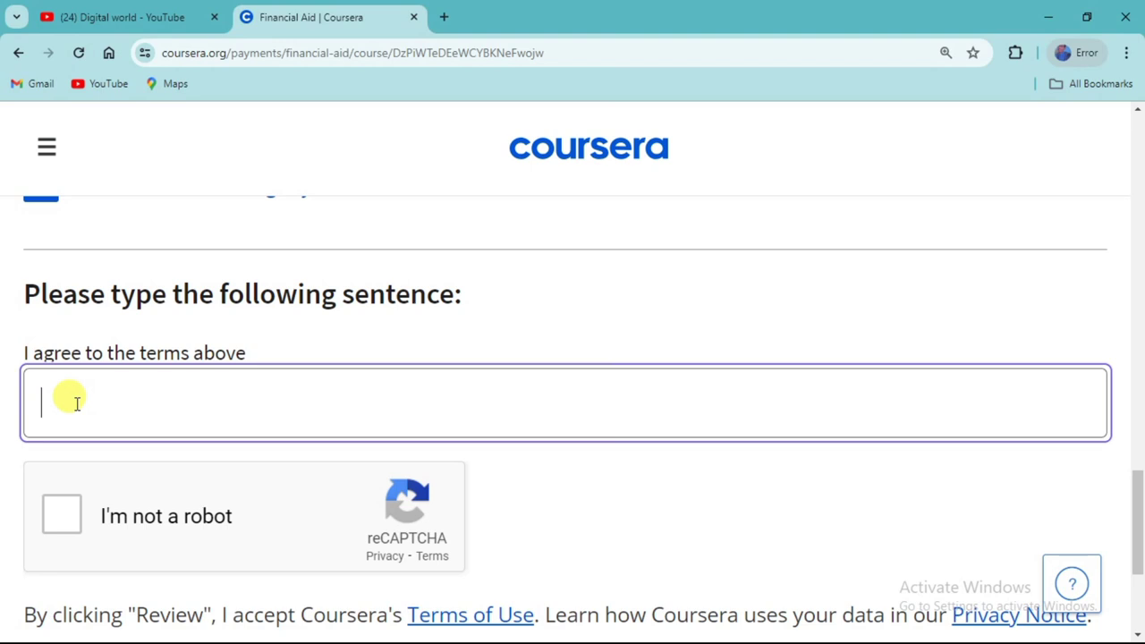
text(i)
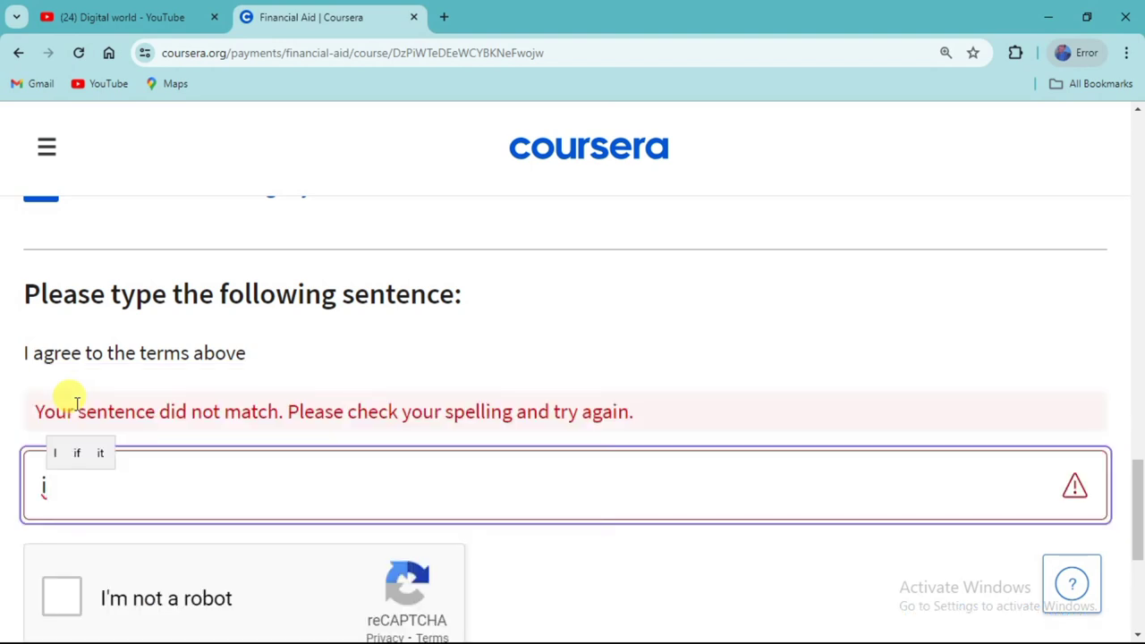
key(BackSpace)
text(i)
key(BackSpace)
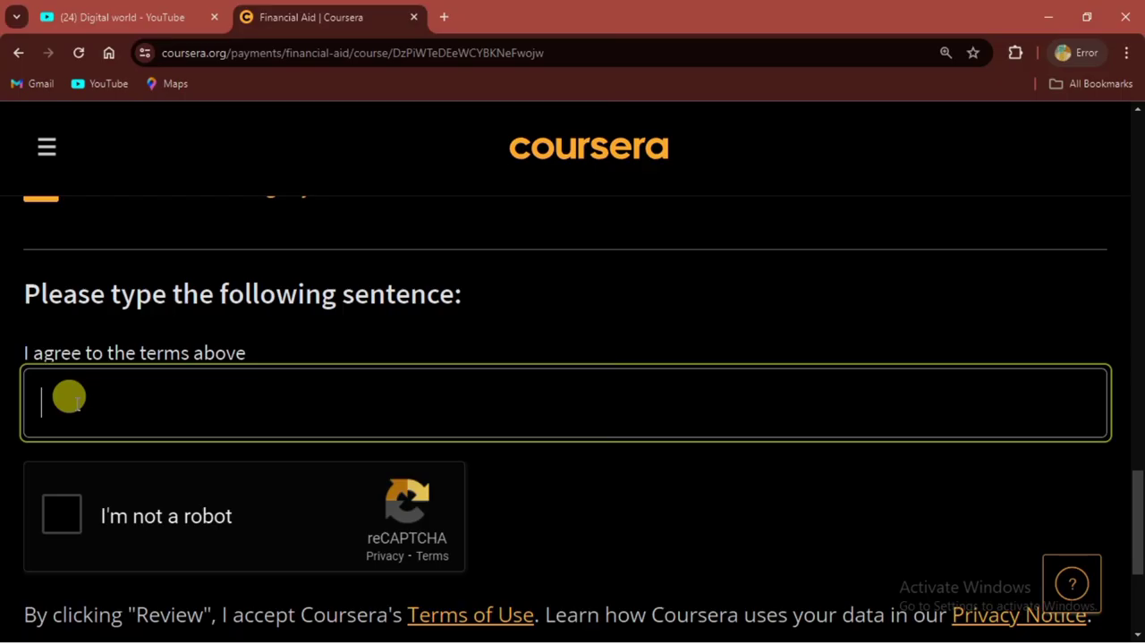
text(I)
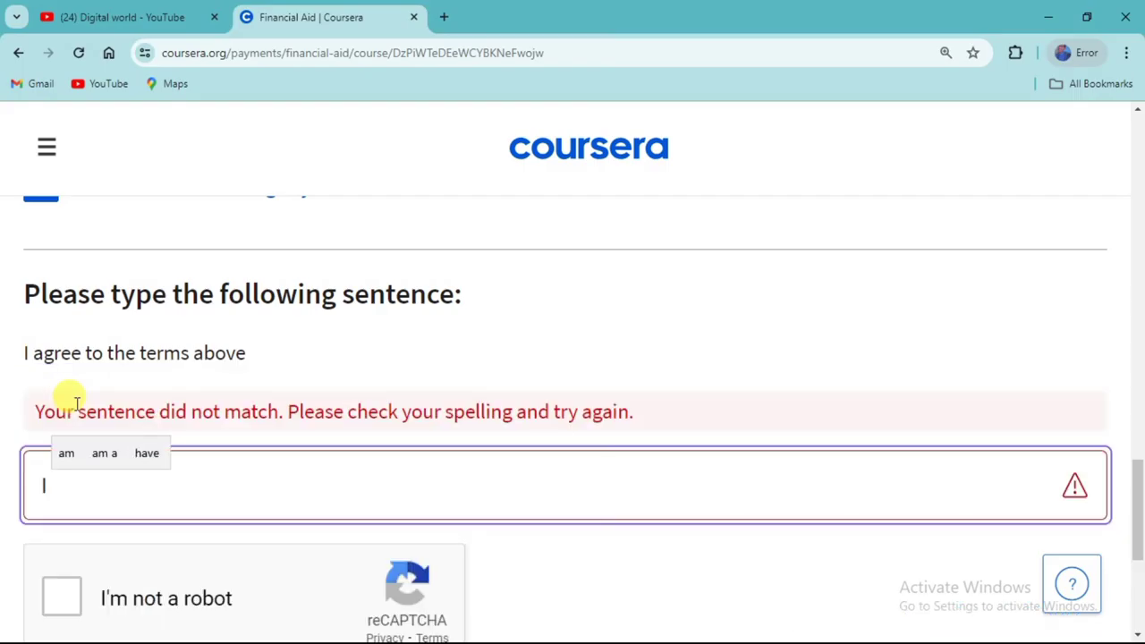
text( A)
key(BackSpace)
key(BackSpace)
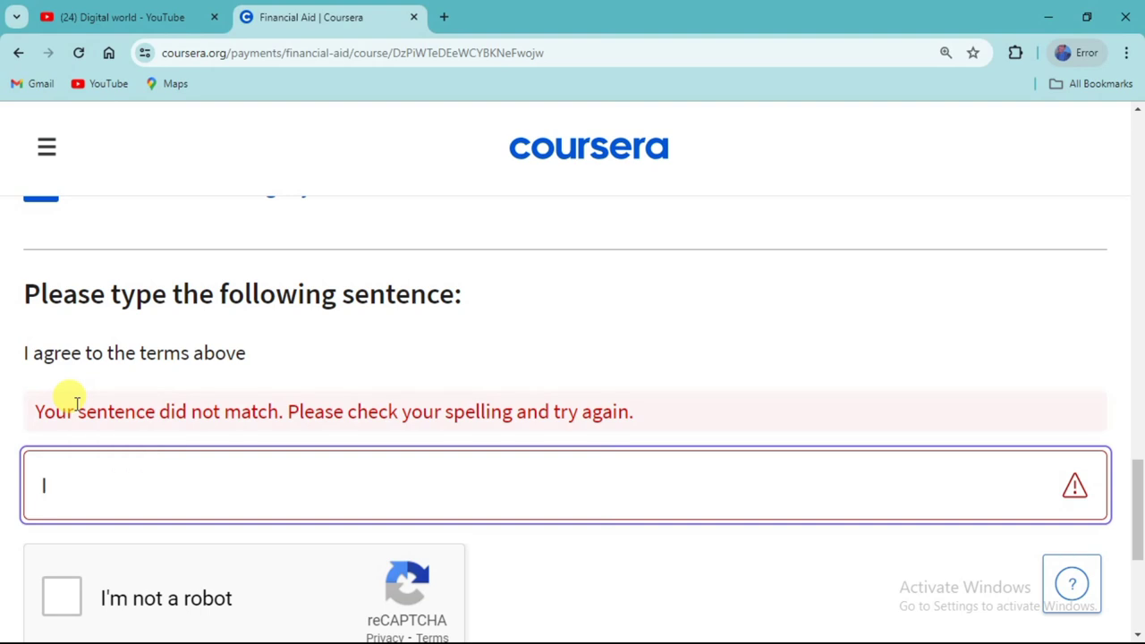
text(ag)
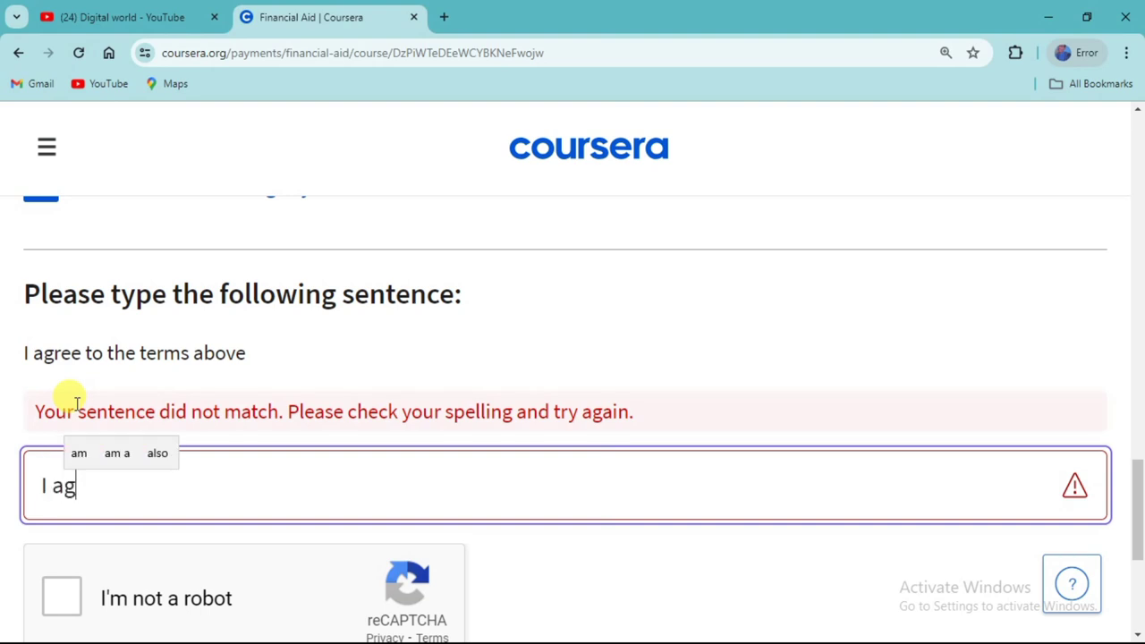
text(ree t)
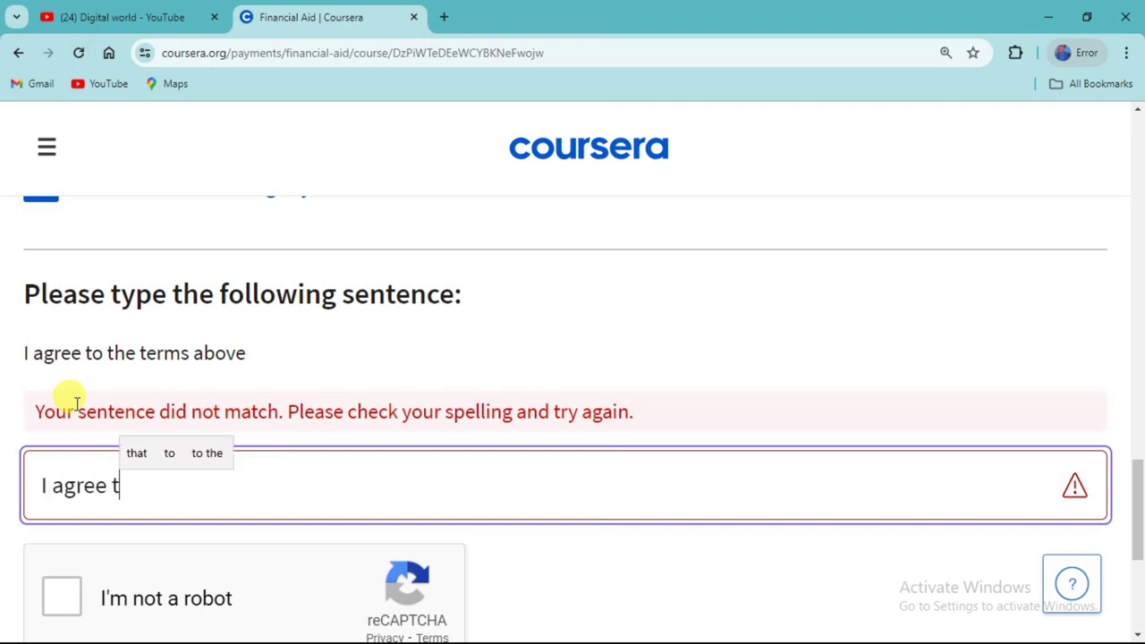
text(o the t)
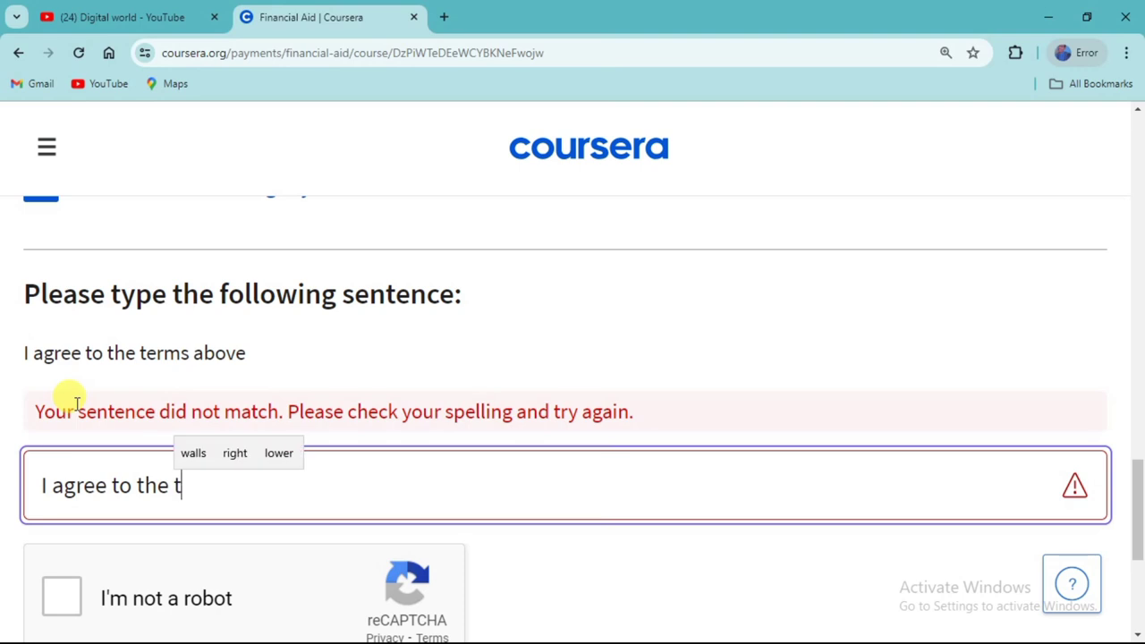
text(erms )
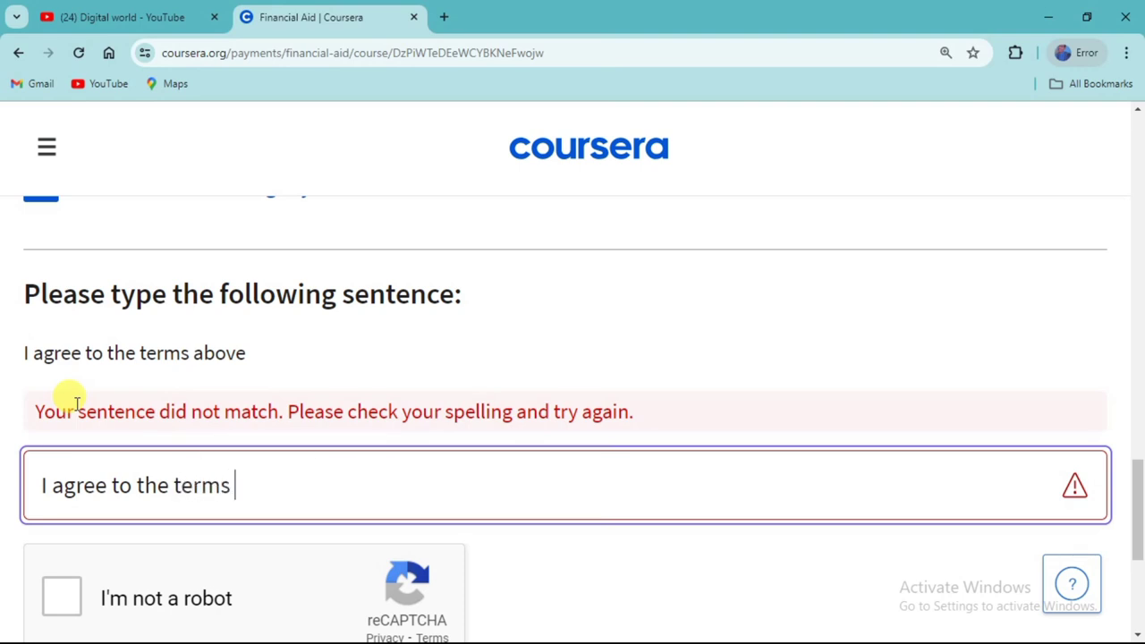
text(above)
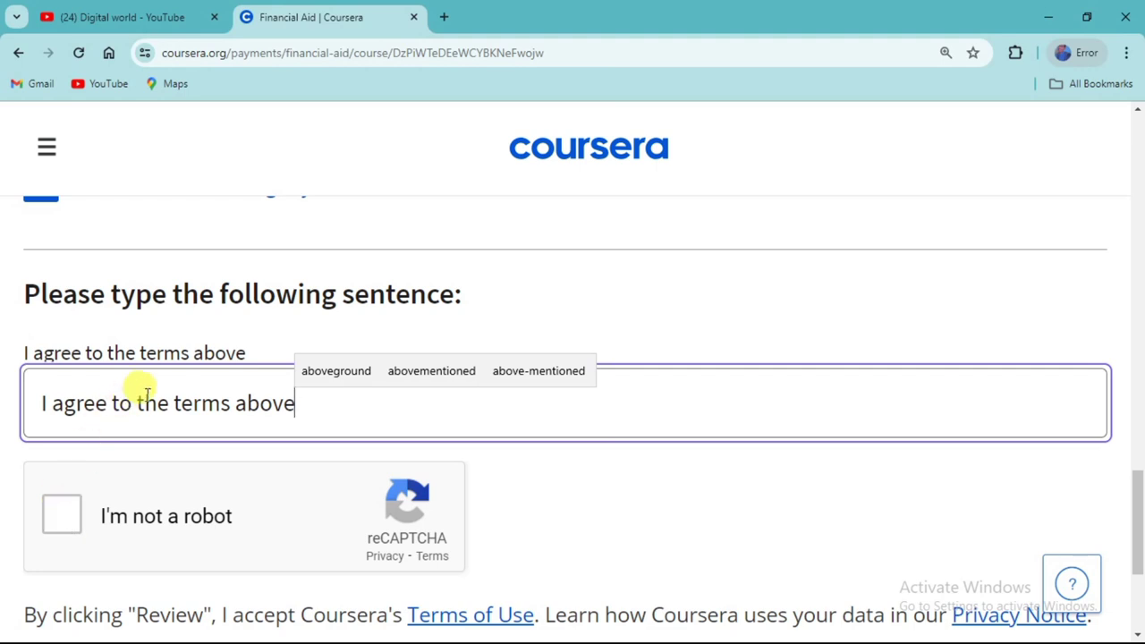
Step: Complete the reCAPTCHA robot check by selecting all images with cars and verifying the selection
click(68, 517)
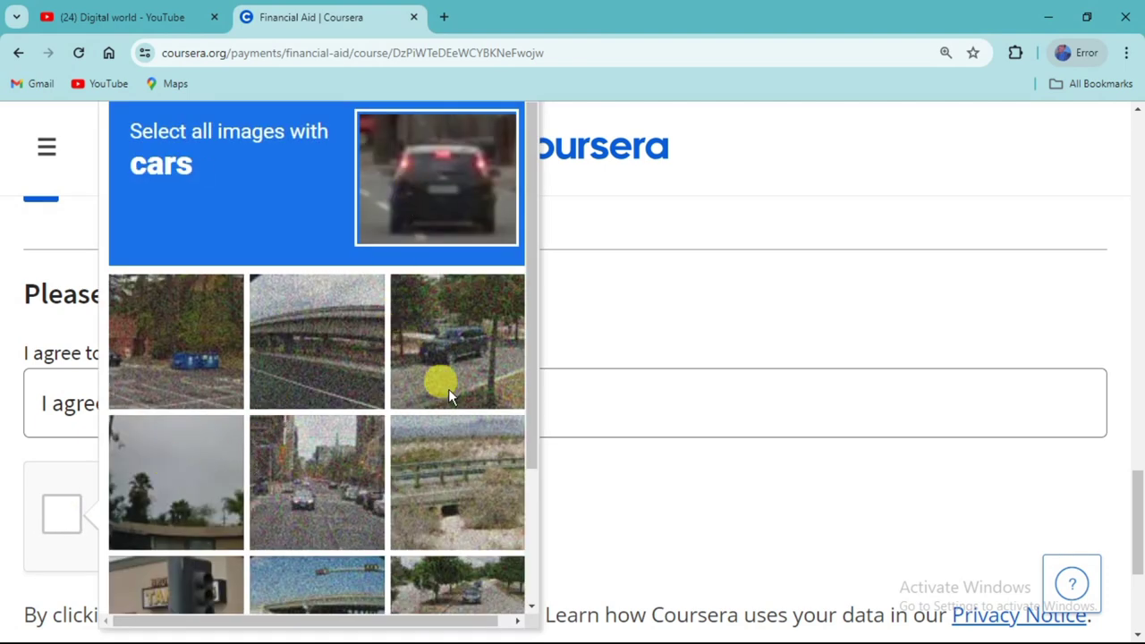
click(456, 352)
click(308, 500)
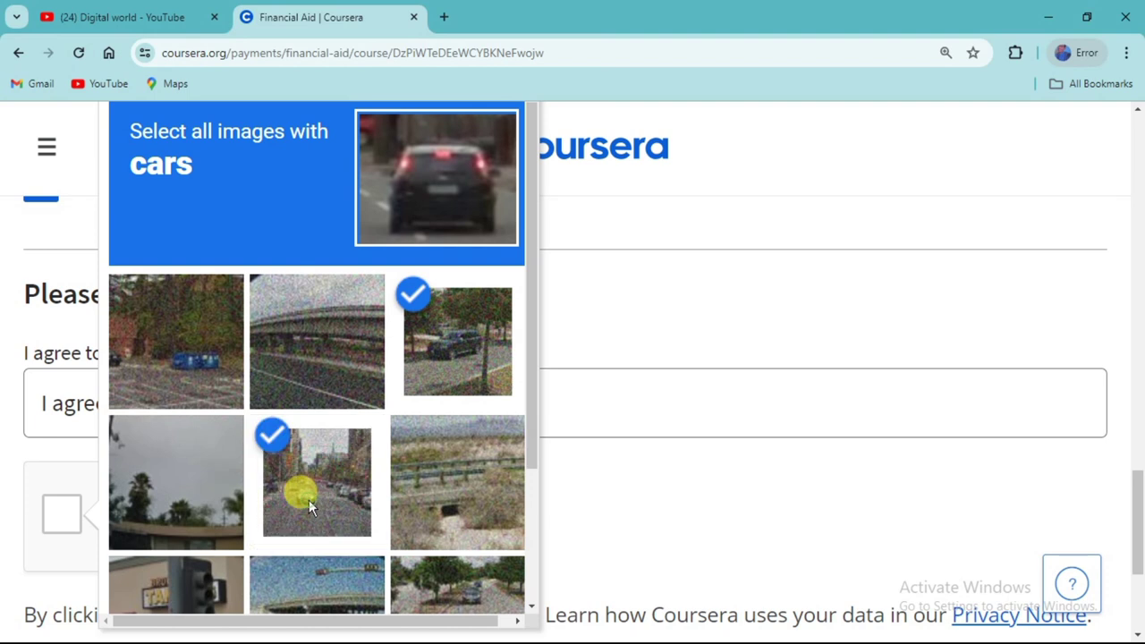
scroll(460, 493, down, 2)
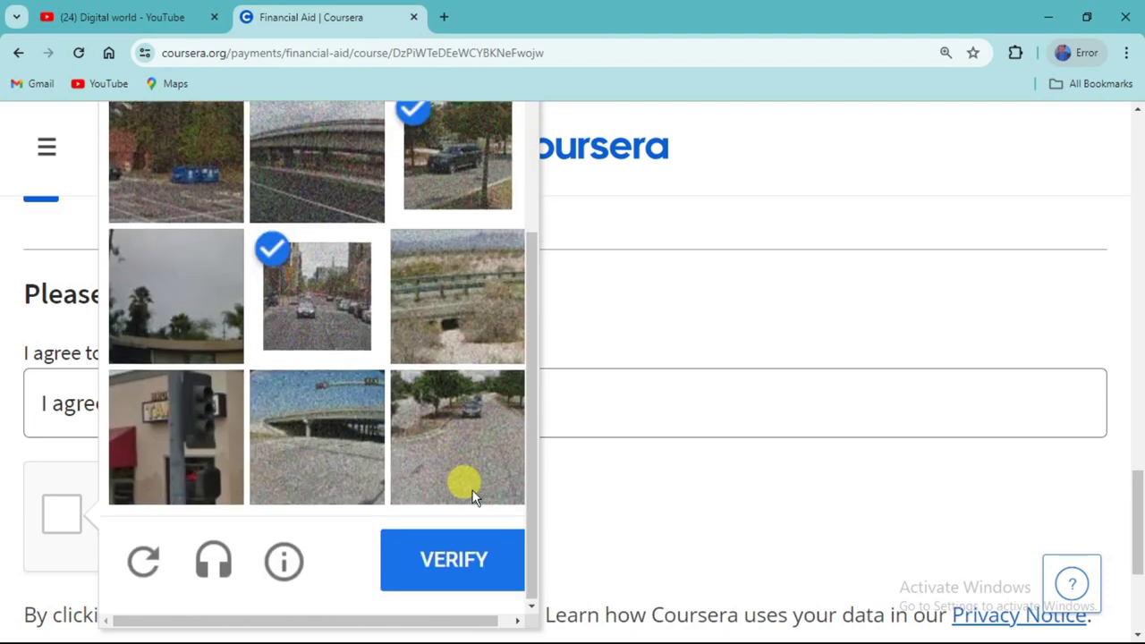
scroll(460, 480, up, 2)
click(473, 547)
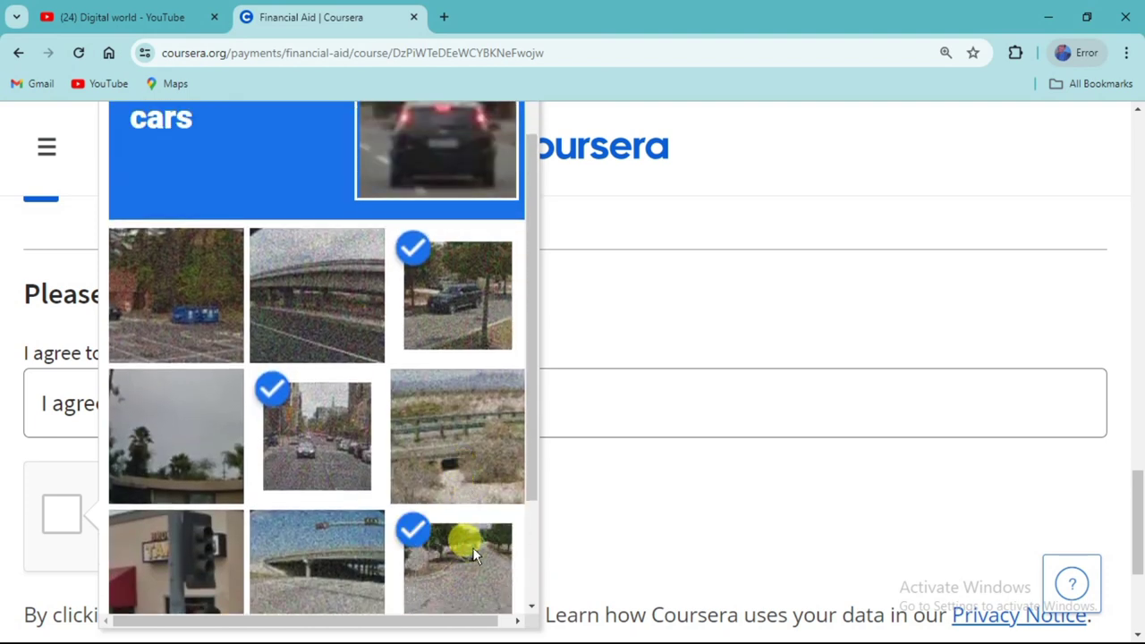
scroll(479, 409, down, 2)
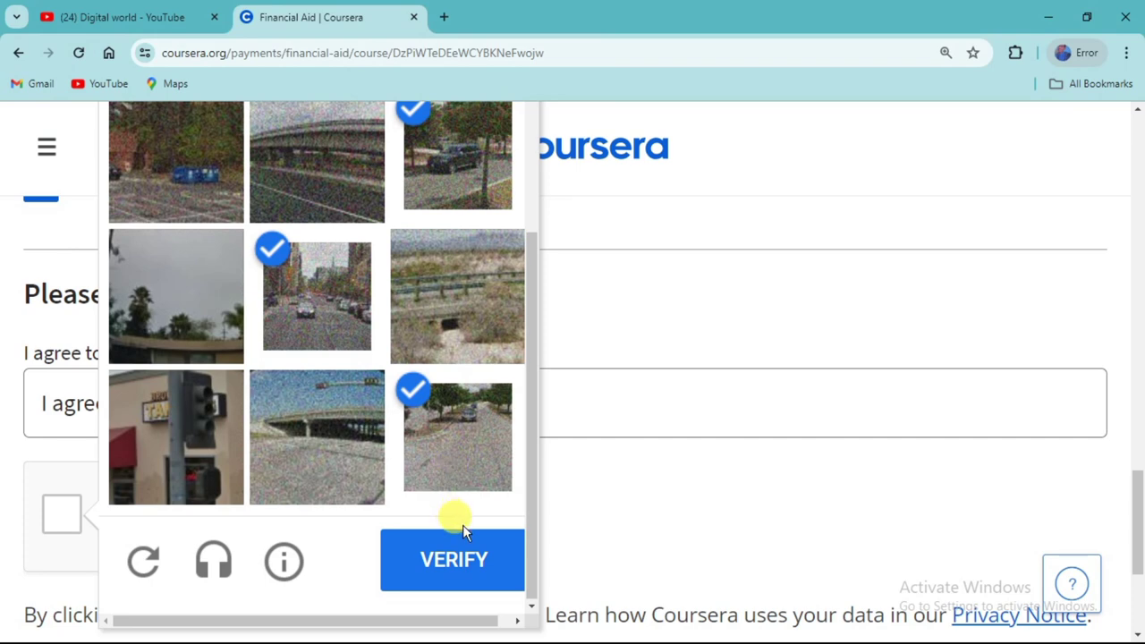
click(454, 561)
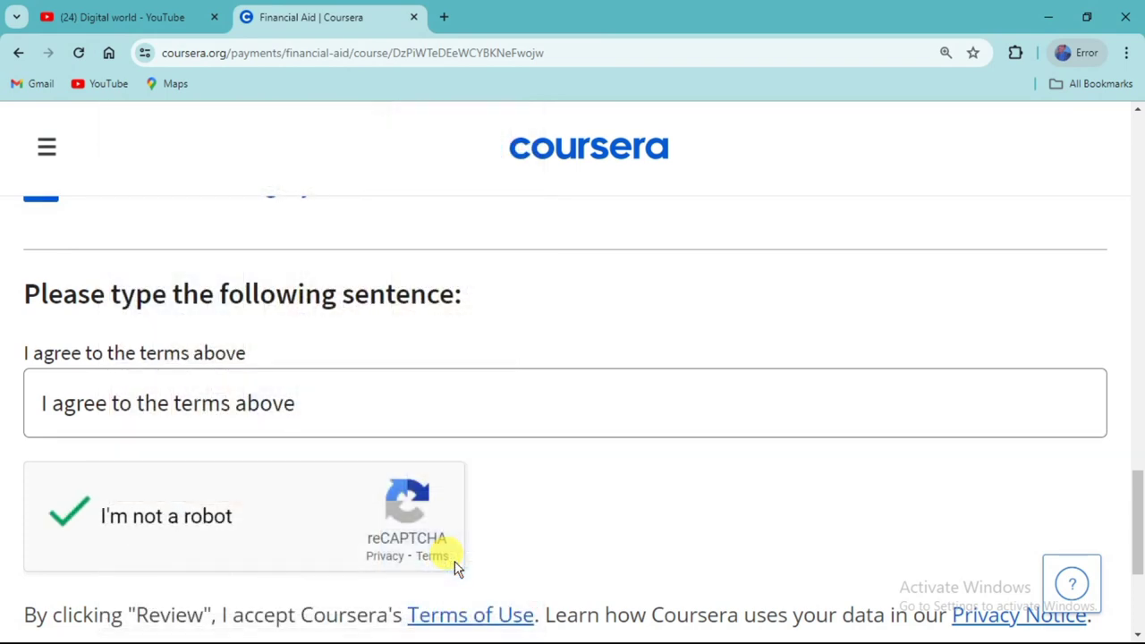
Step: Proceed to the application's review page, look it over and submit the financial aid application
scroll(579, 485, down, 3)
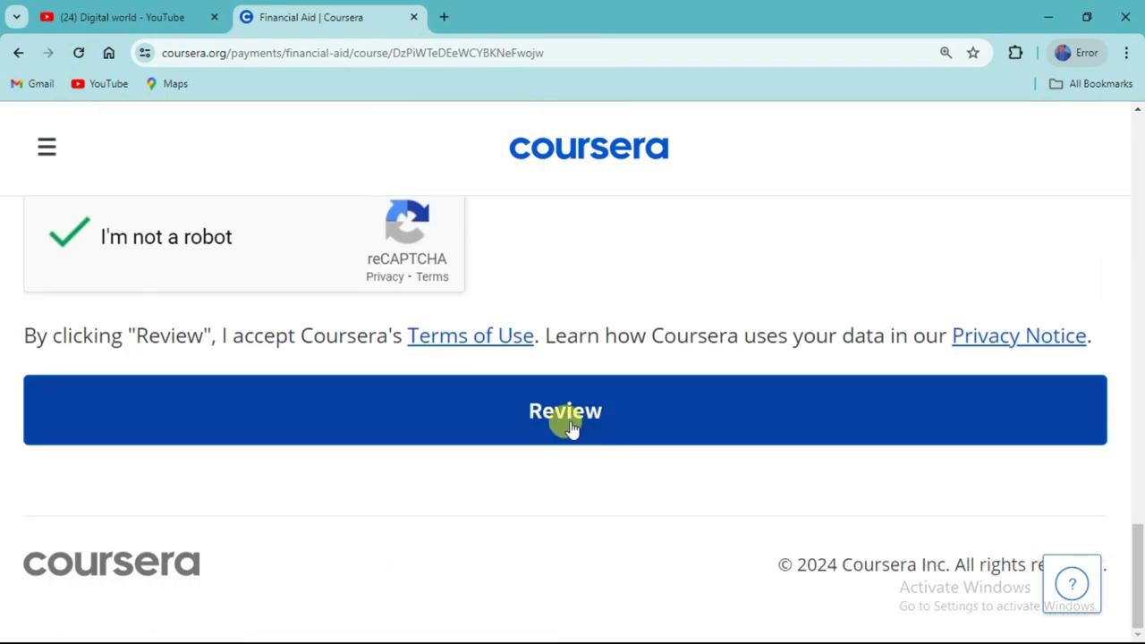
click(570, 428)
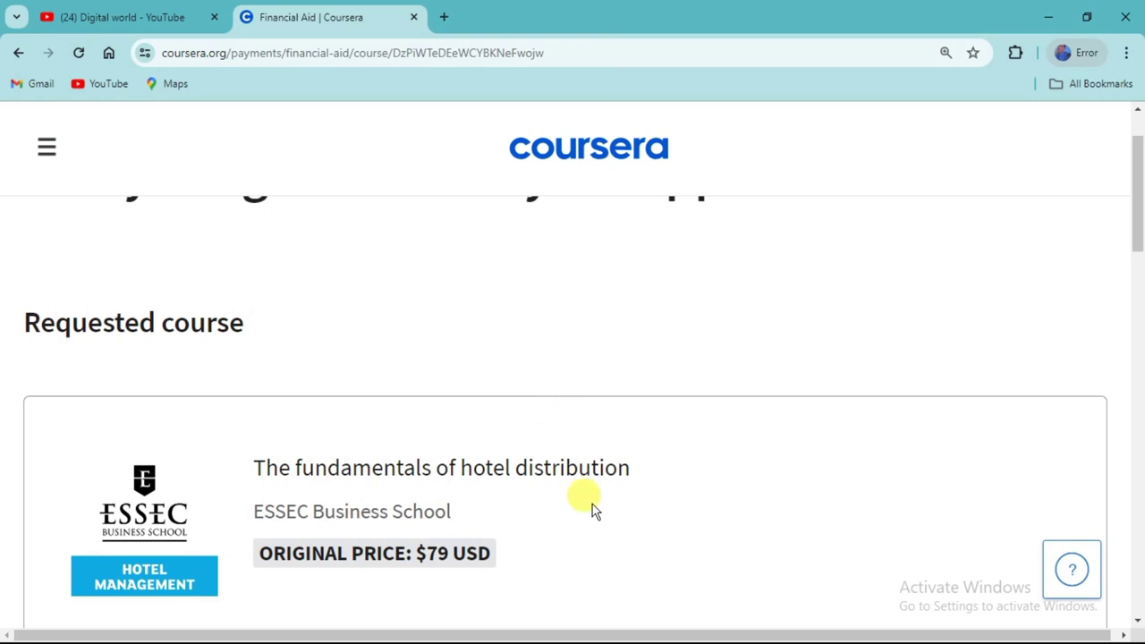
scroll(595, 501, down, 10)
scroll(606, 492, up, 3)
scroll(605, 493, down, 3)
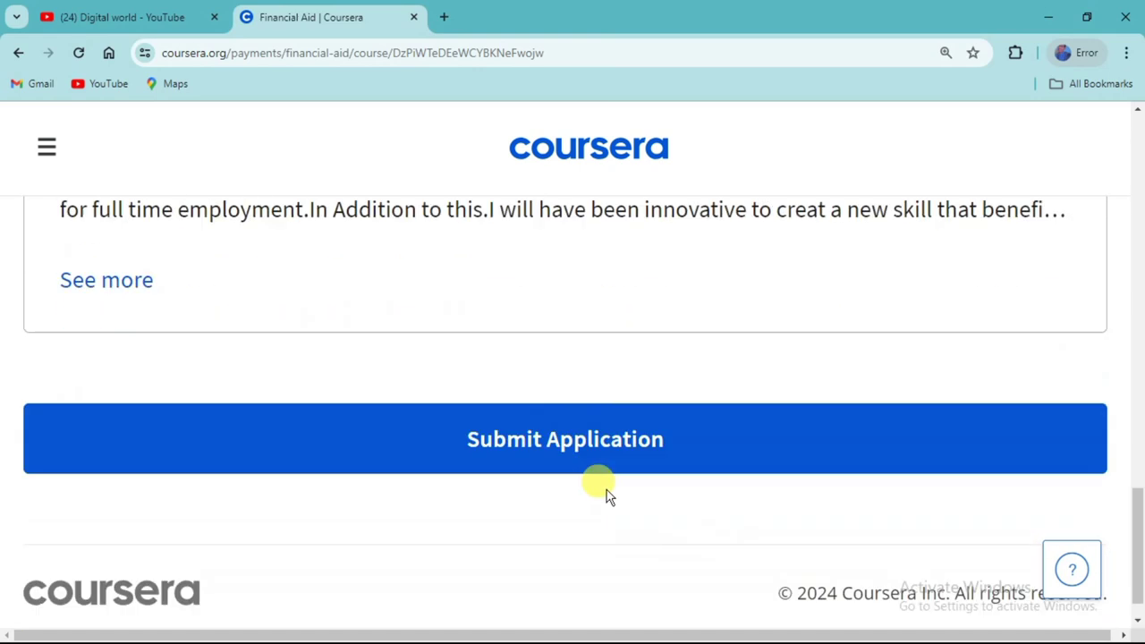
click(529, 411)
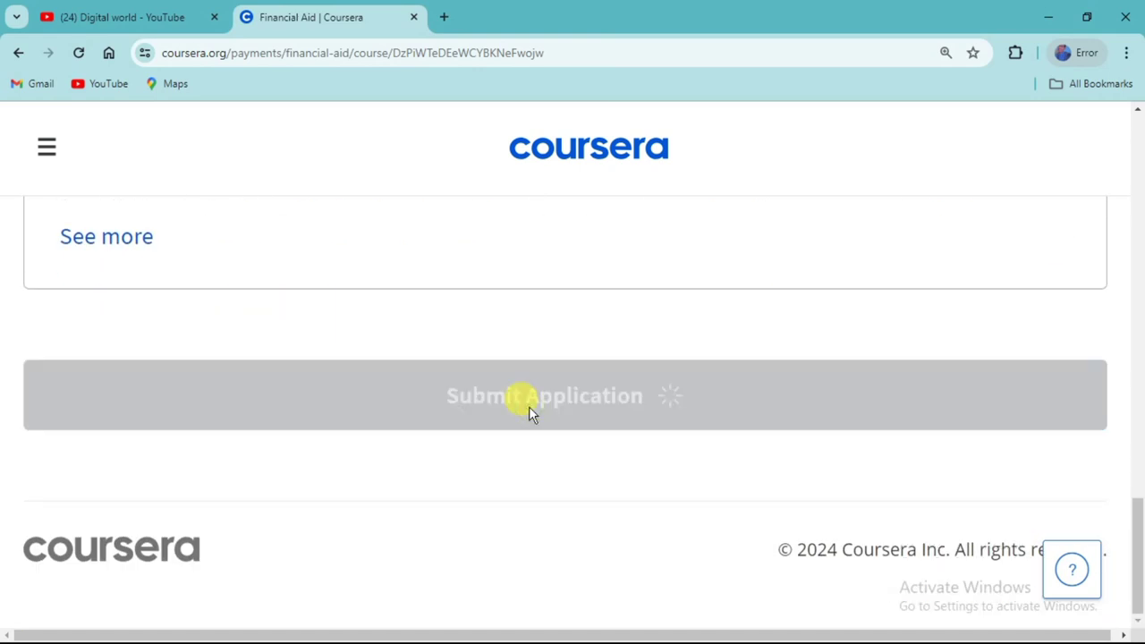